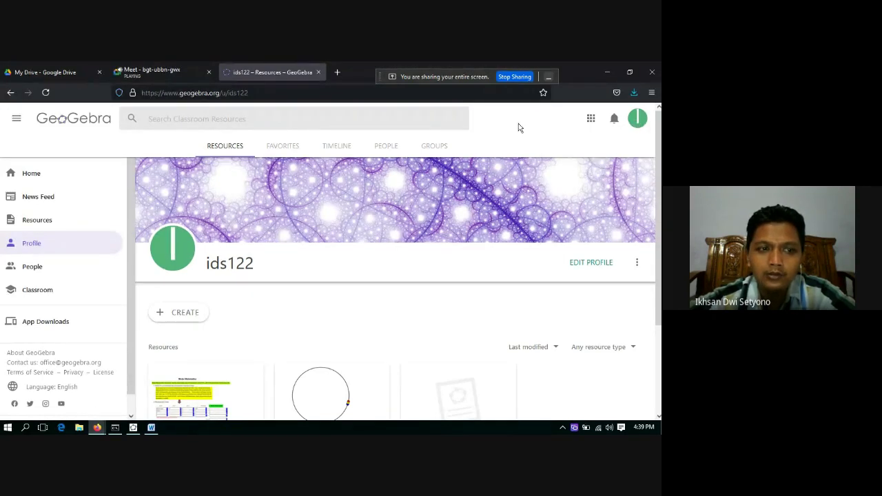
Load the geogebra.org home page and open the signed-in account's profile page
left_click(259, 97)
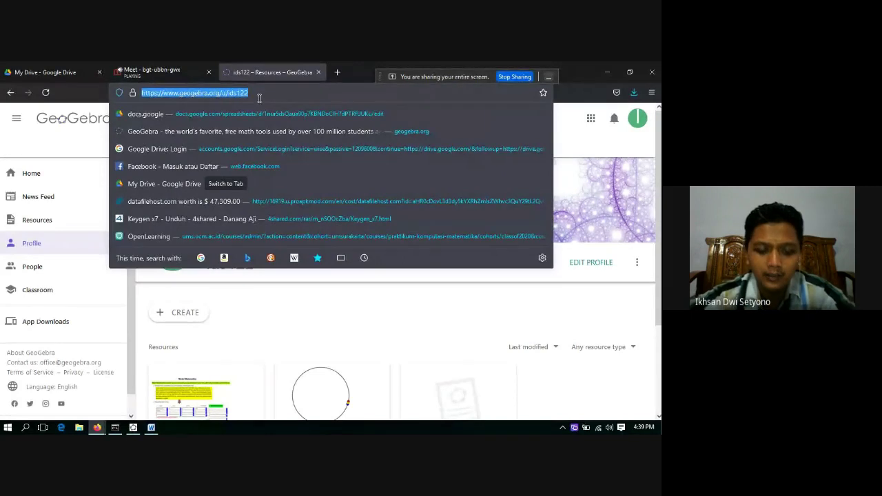
type("ge")
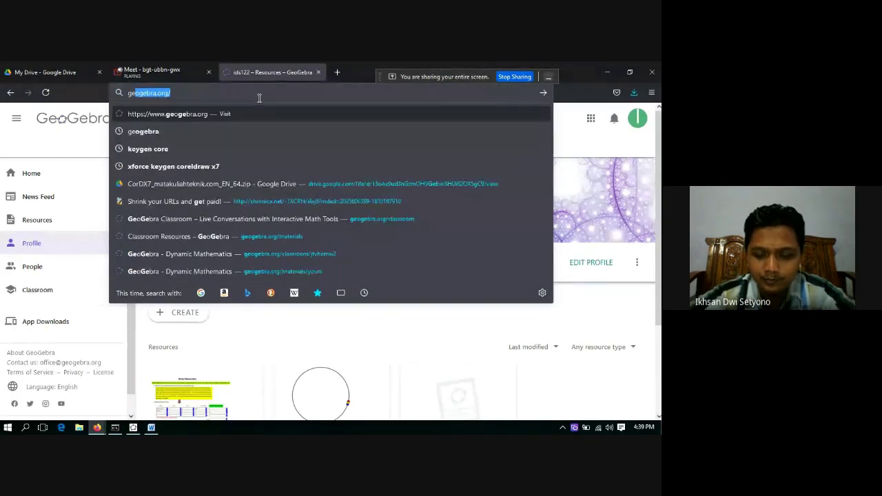
key("Return")
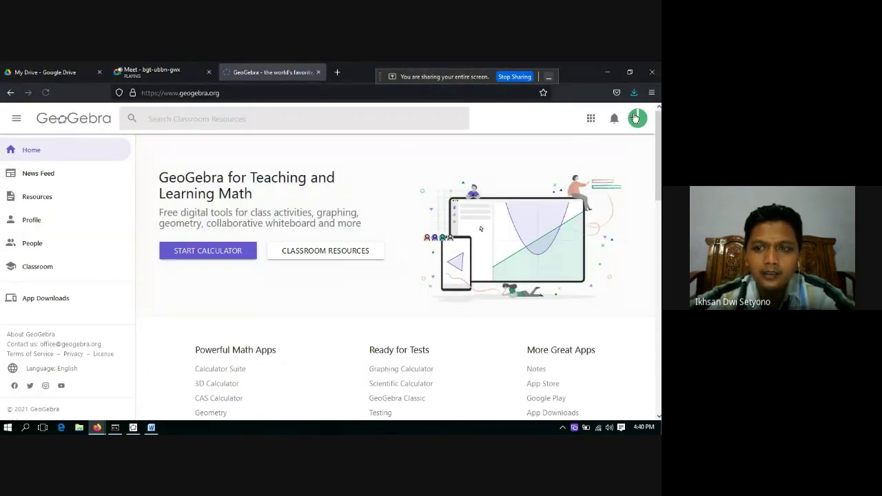
left_click(637, 121)
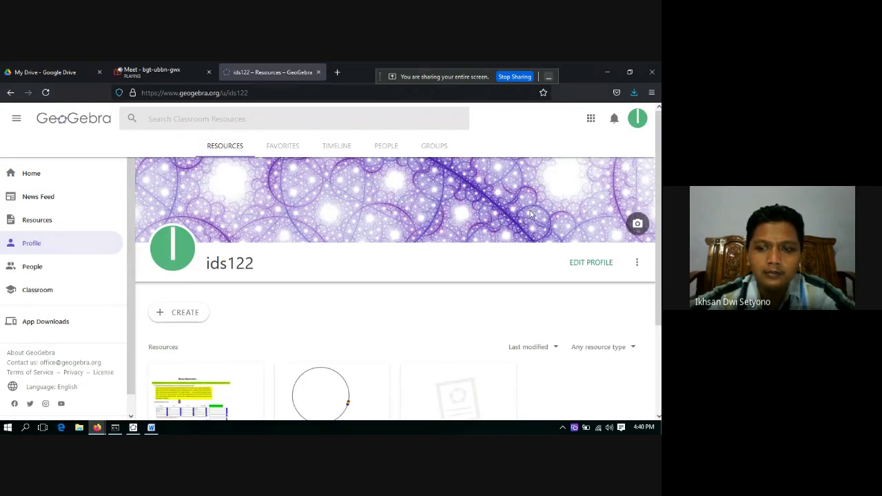
Sign out of the GeoGebra account and sign back in through Google with the same university account
left_click(637, 262)
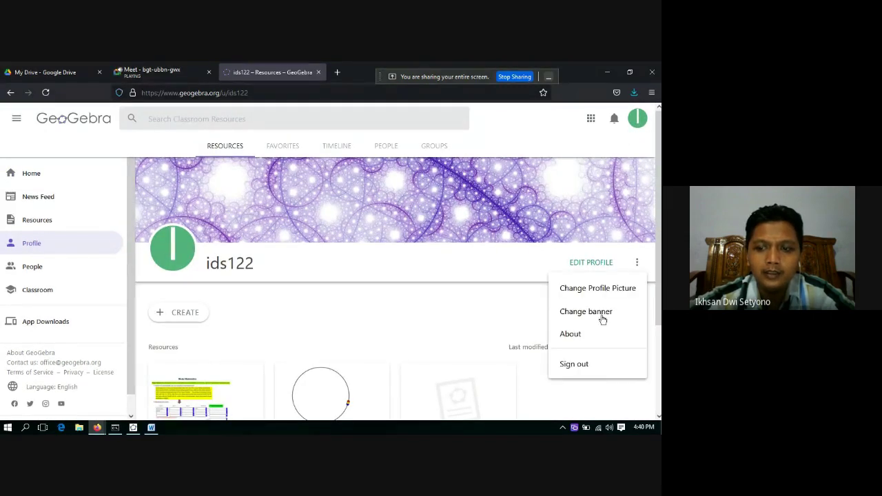
left_click(572, 365)
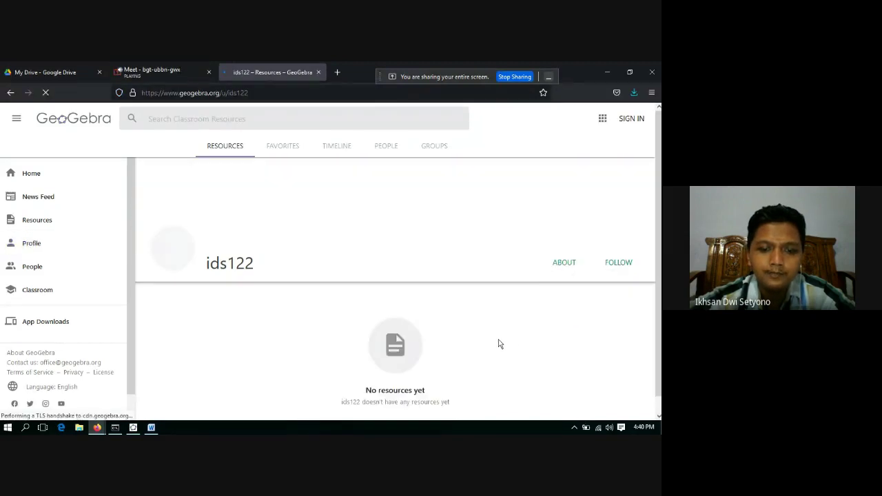
left_click(630, 121)
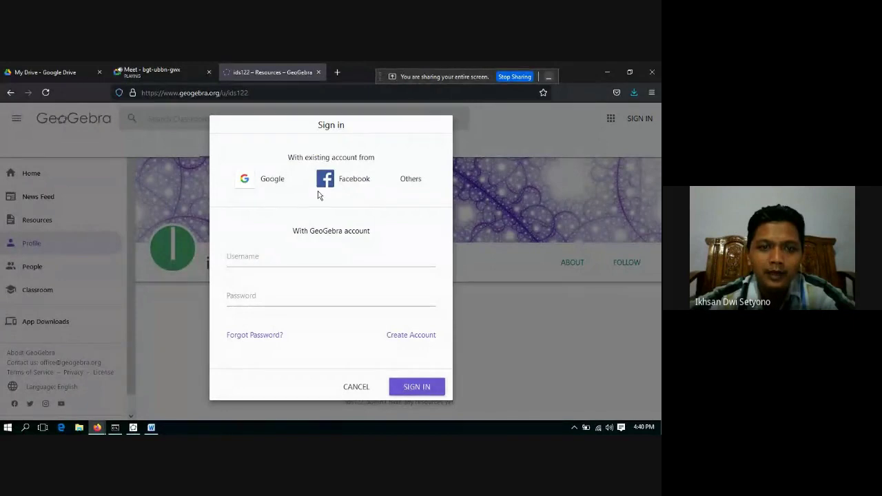
left_click(244, 181)
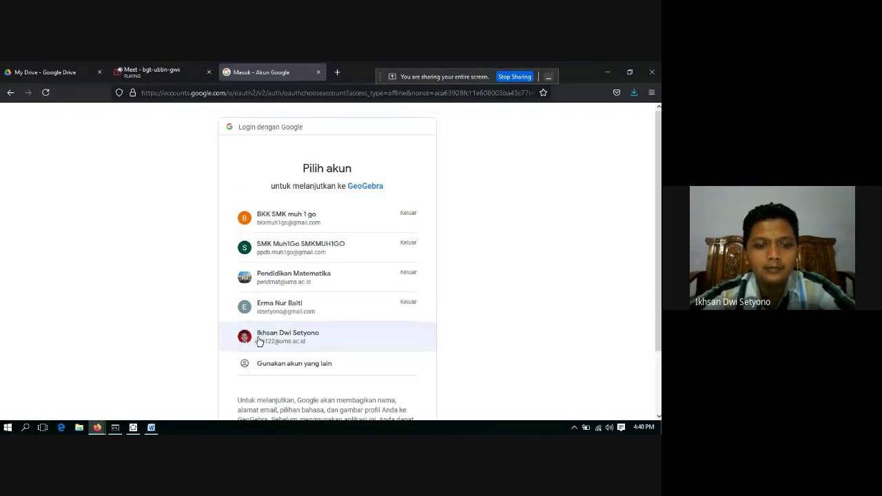
left_click(259, 341)
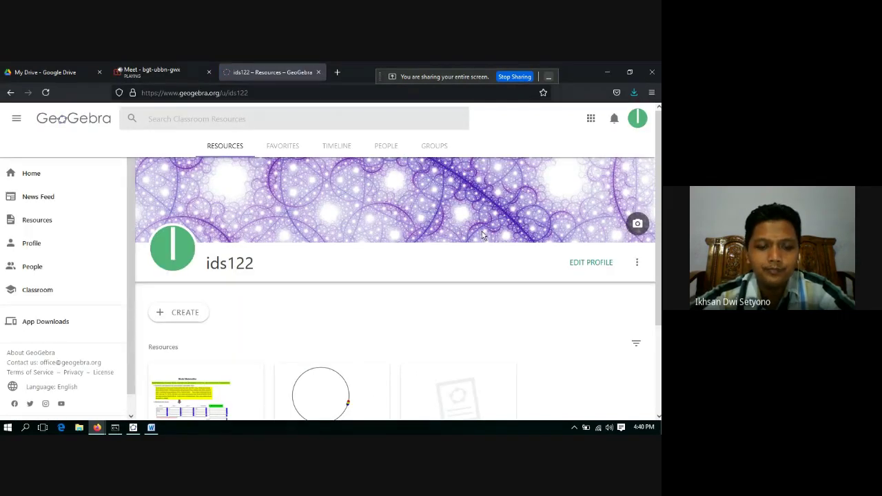
Look over the profile page, then browse the Classroom Resources library's featured resources, math topic map and topic sections down to Probability
scroll(481, 232, "down", 3)
scroll(481, 233, "up", 3)
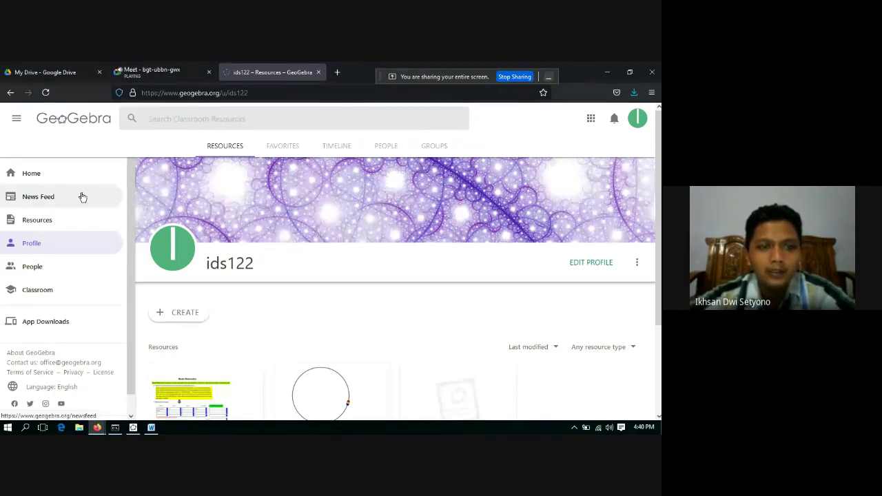
left_click(38, 222)
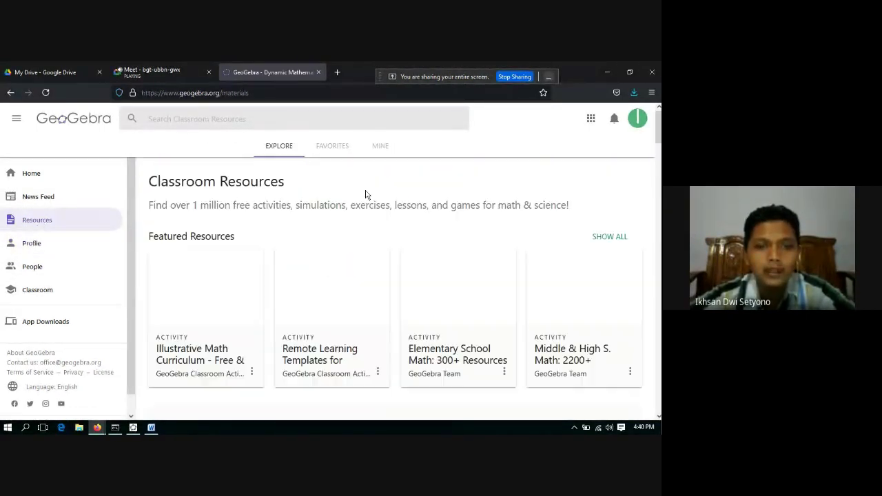
scroll(283, 262, "down", 3)
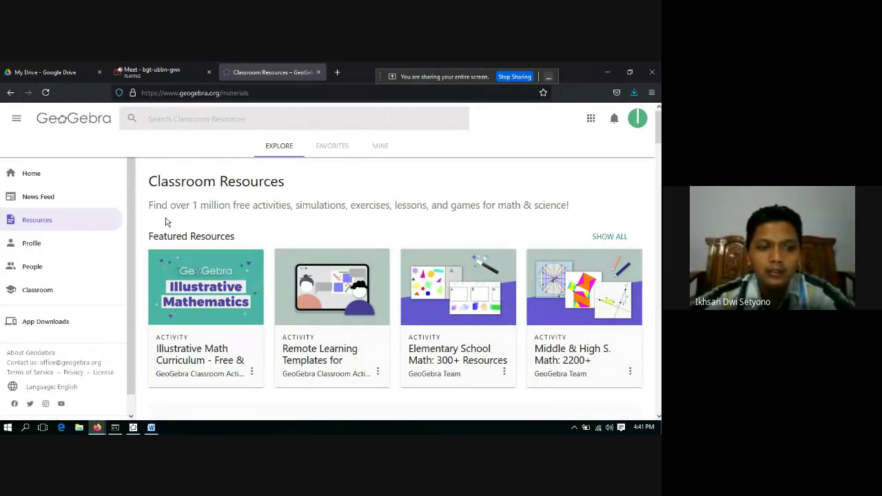
scroll(169, 262, "down", 3)
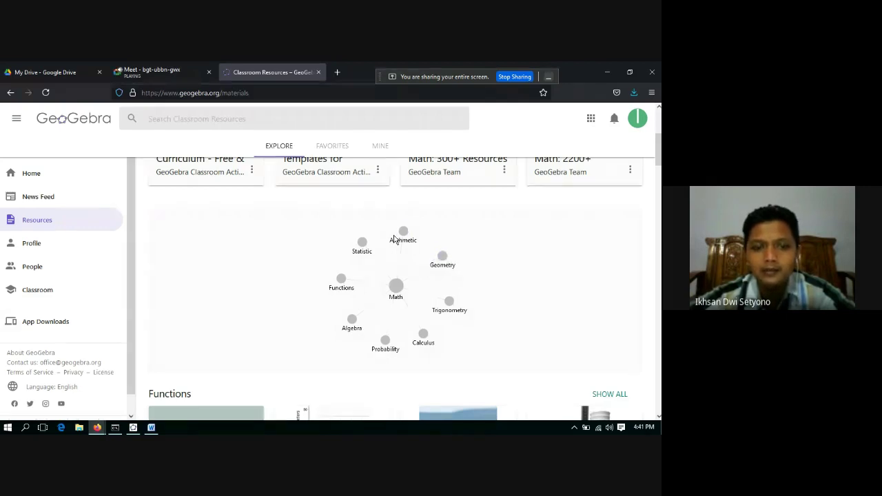
scroll(394, 239, "down", 5)
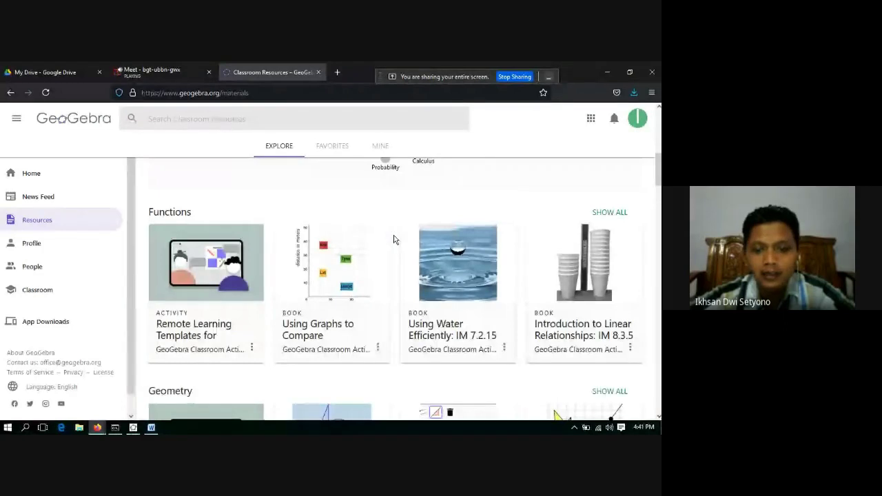
scroll(394, 239, "down", 5)
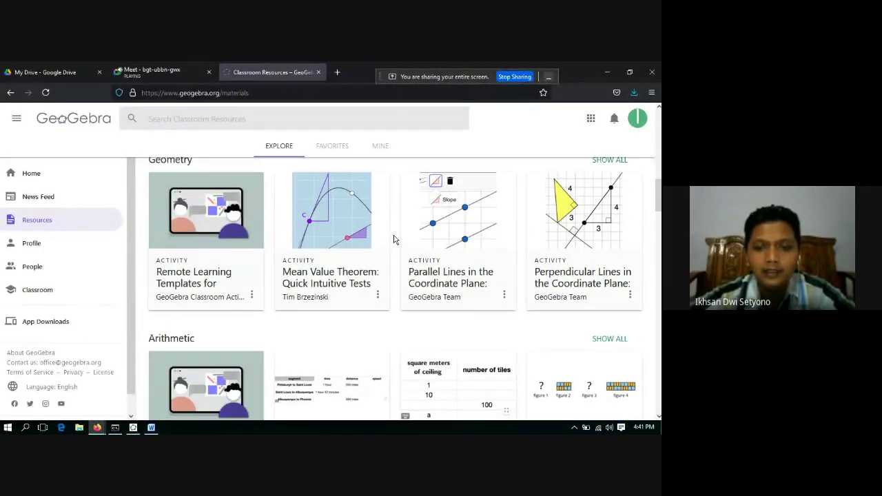
scroll(394, 239, "down", 5)
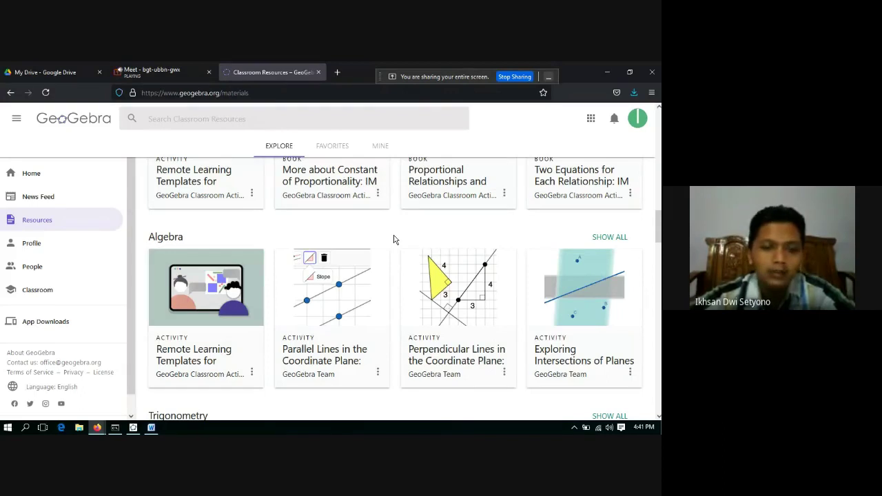
scroll(394, 240, "down", 6)
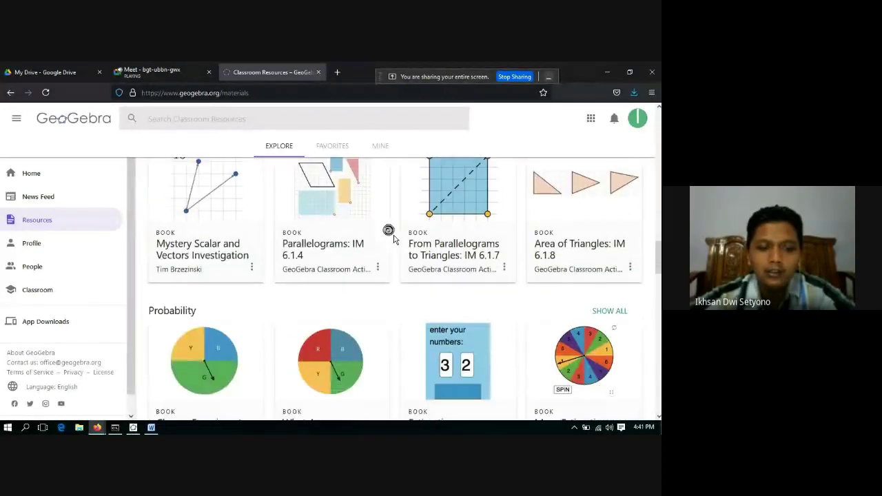
scroll(394, 240, "up", 6)
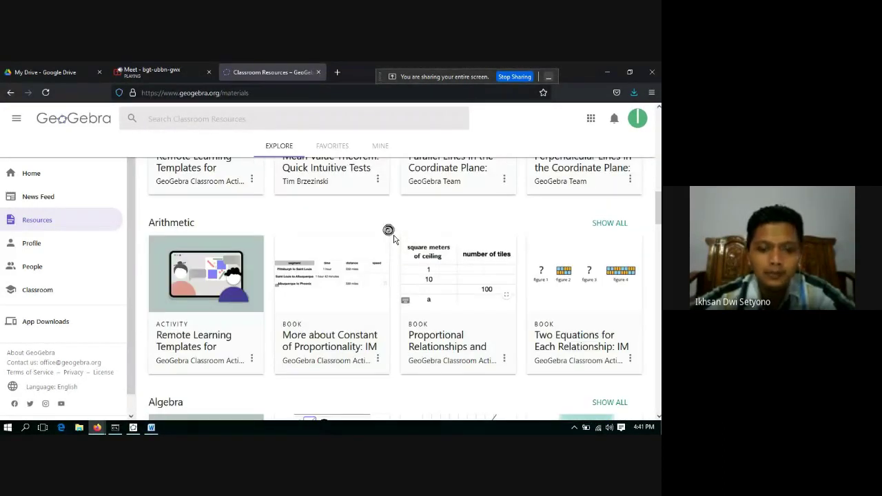
scroll(394, 239, "up", 6)
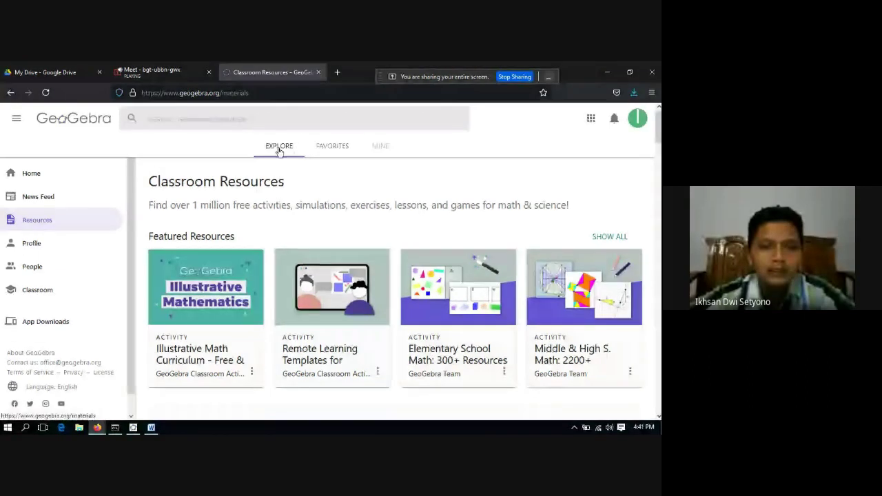
Show your own resources and create a new activity there
left_click(383, 146)
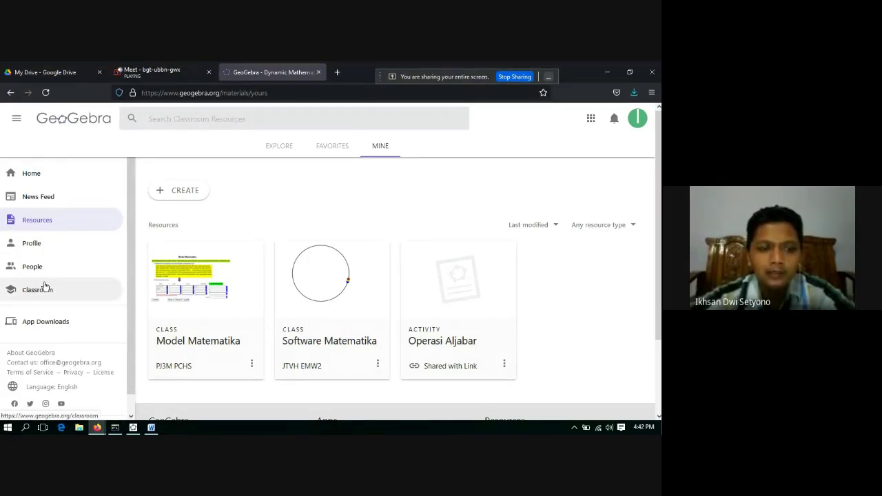
left_click(174, 194)
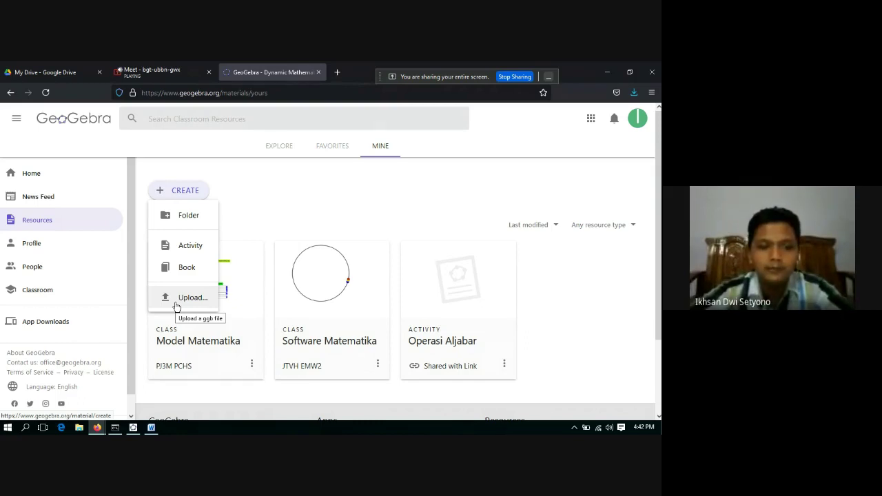
left_click(184, 249)
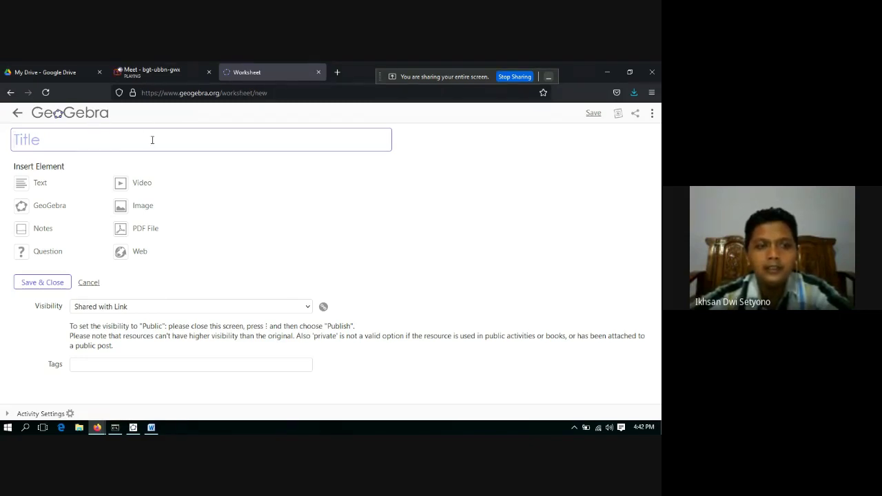
type("So")
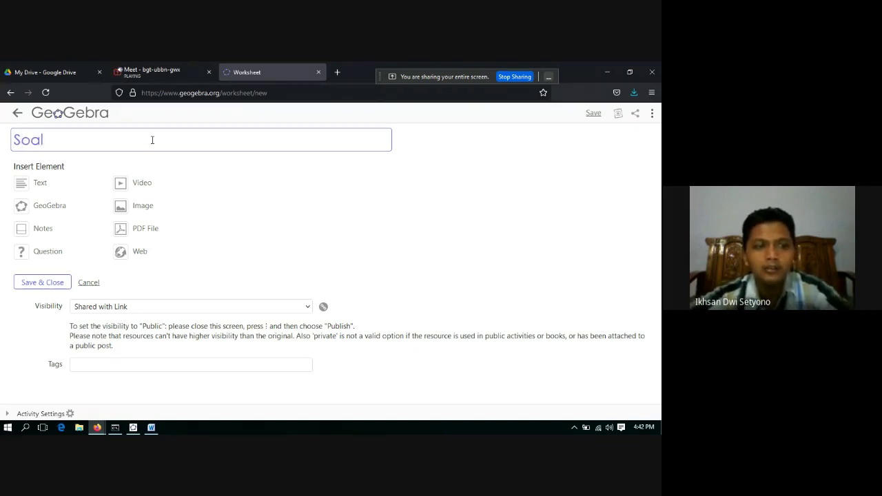
type("al")
key("BackSpace")
key("BackSpace")
key("BackSpace")
key("BackSpace")
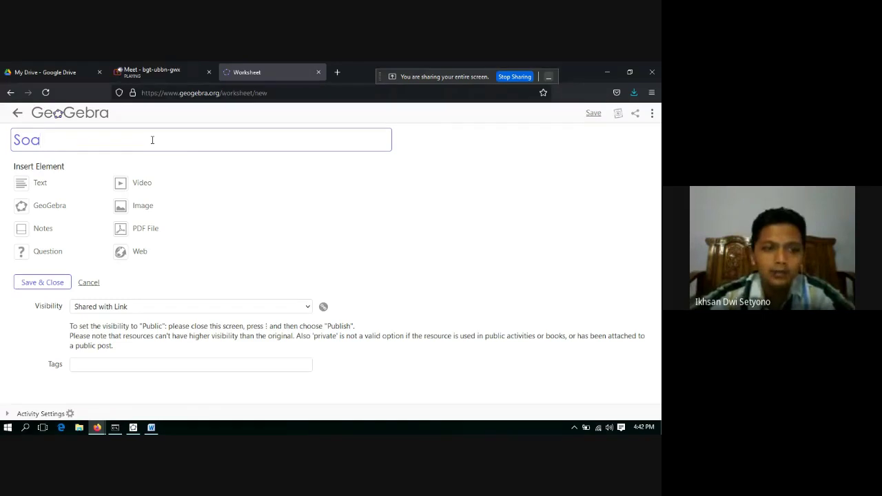
Title the new activity "Pythagoras"
type("P")
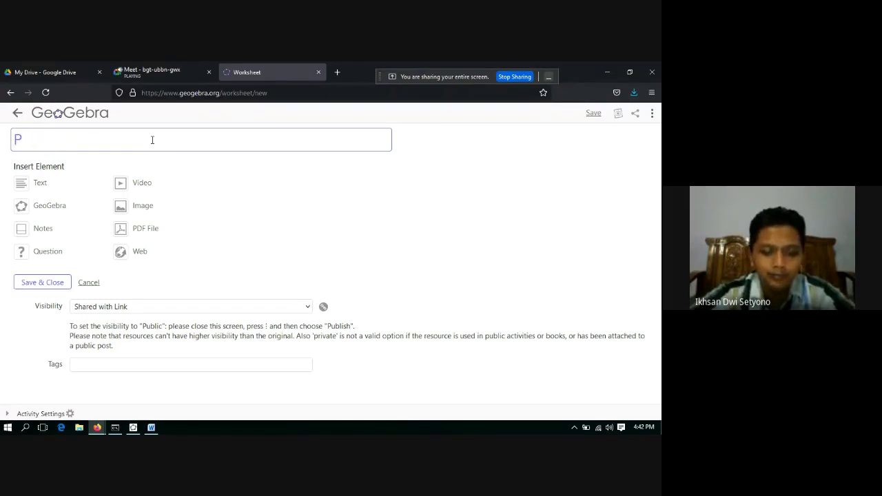
type("ythag")
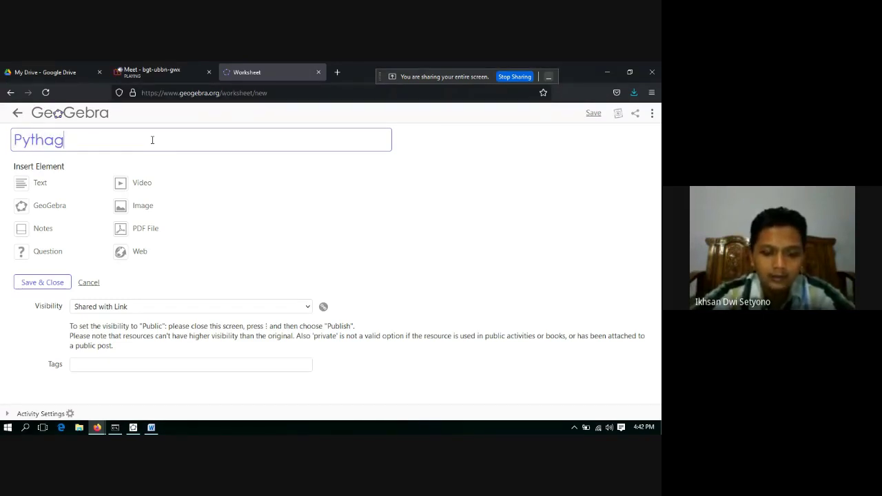
type("oras")
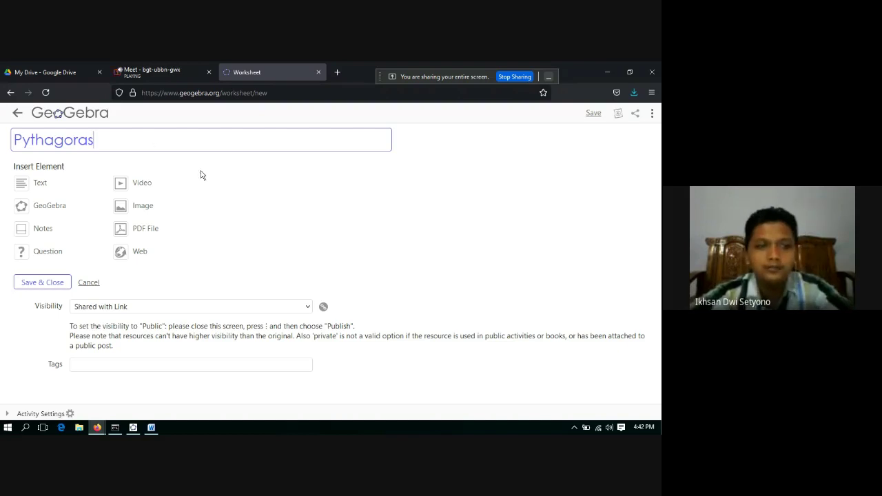
left_click(242, 193)
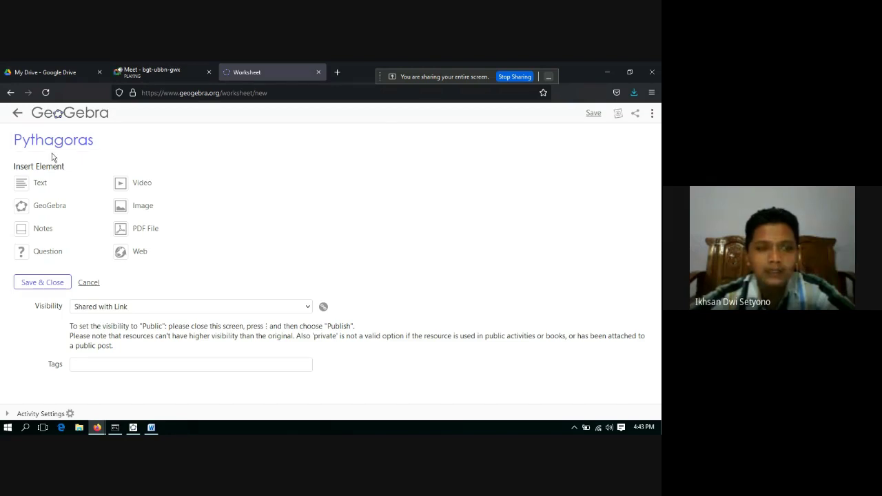
Insert a text element into the activity and give it the heading "Soal"
left_click(40, 183)
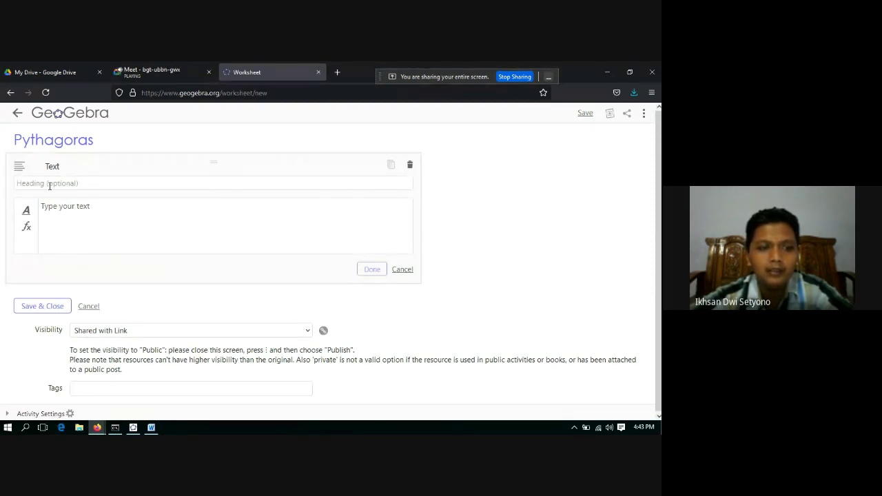
left_click(49, 185)
type("Soal")
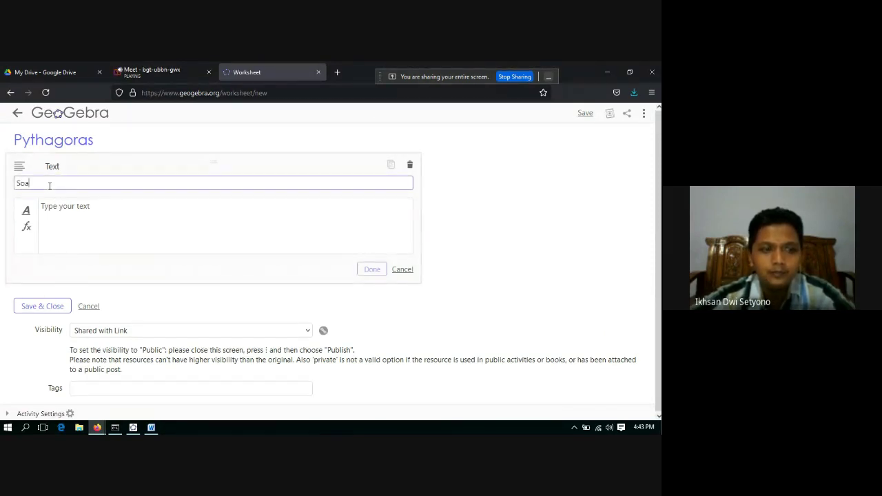
Copy the full story problem under "Soal 3" from the Word document and paste it into the text element's body in the GeoGebra activity
left_click(151, 427)
left_click_drag(168, 360, 13, 203)
key("ctrl+c")
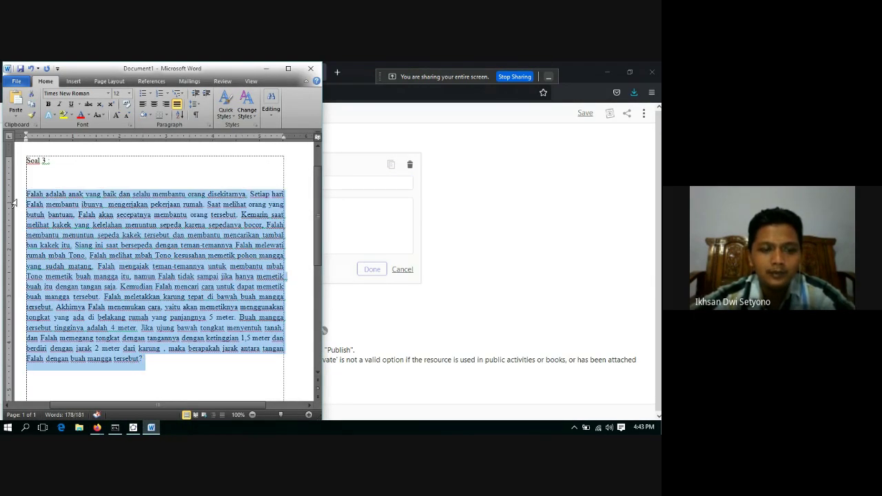
left_click(351, 209)
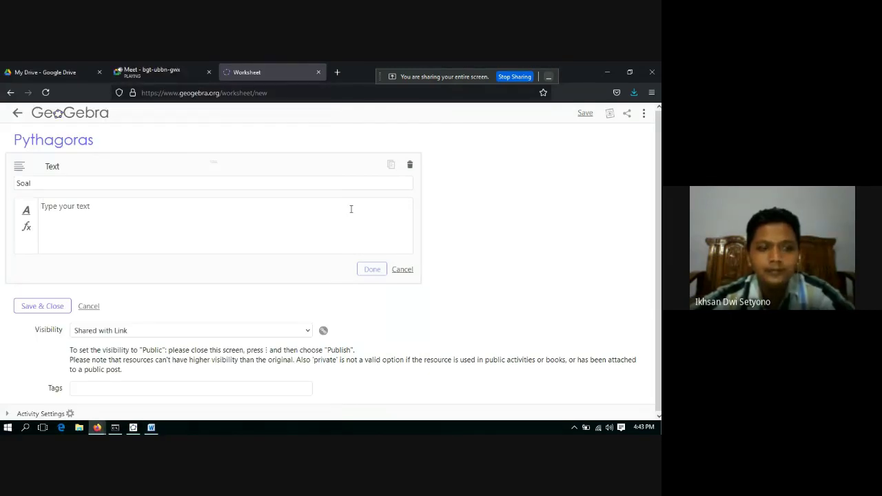
key("ctrl+v")
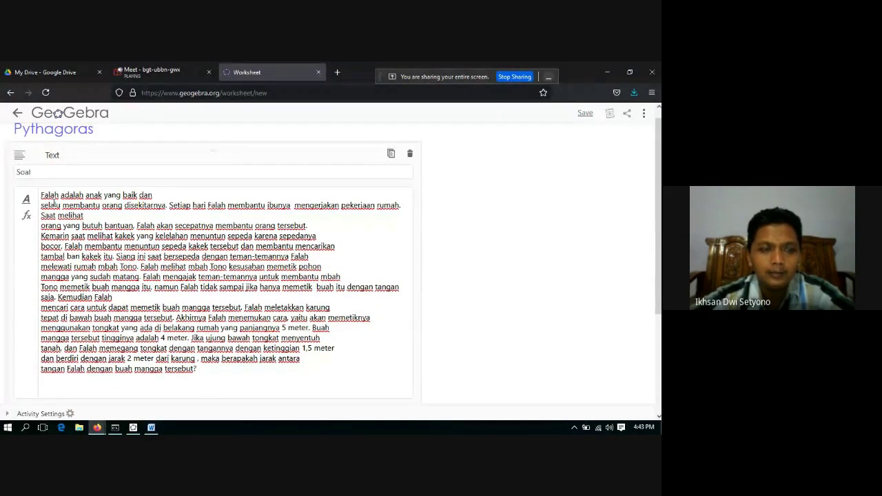
scroll(52, 200, "down", 3)
scroll(49, 200, "down", 1)
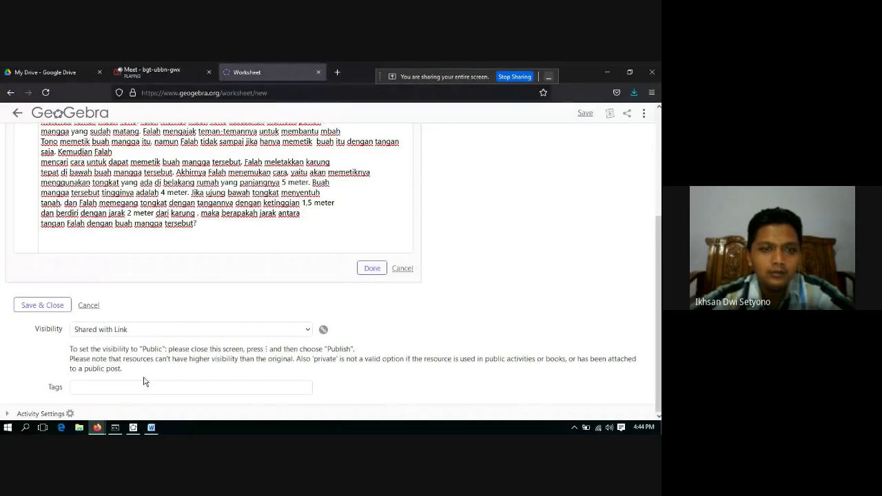
left_click(97, 427)
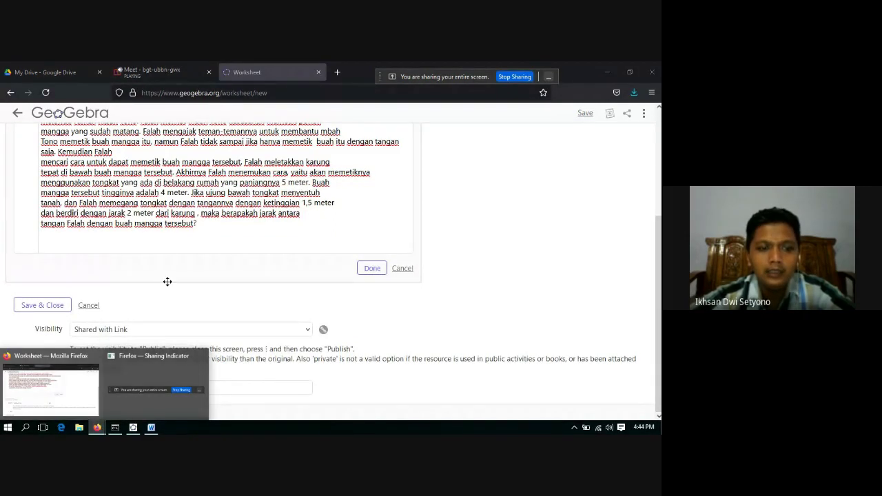
scroll(222, 212, "up", 1)
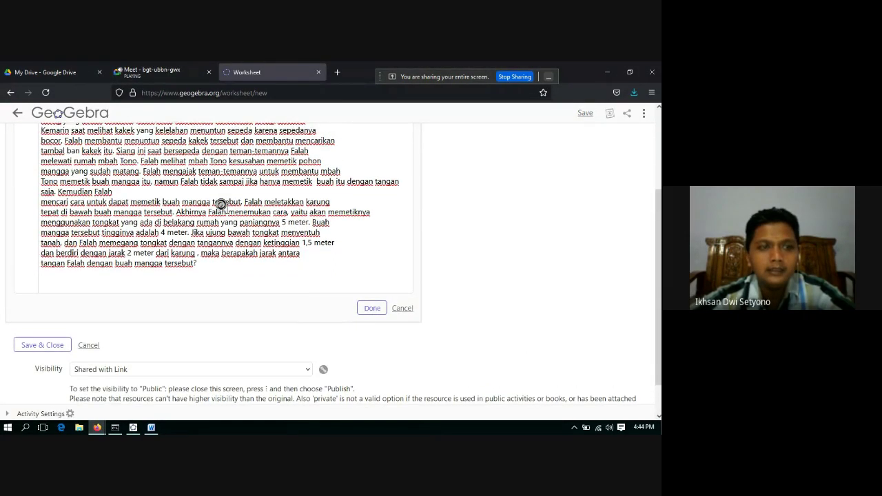
scroll(222, 204, "up", 3)
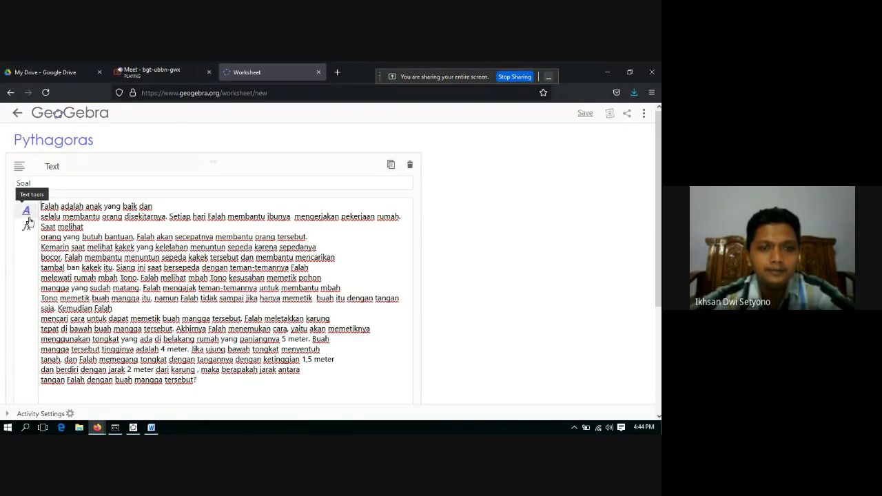
Switch to the Google Meet call, briefly turn the microphone and camera off and on again, and return to the GeoGebra worksheet
left_click(181, 76)
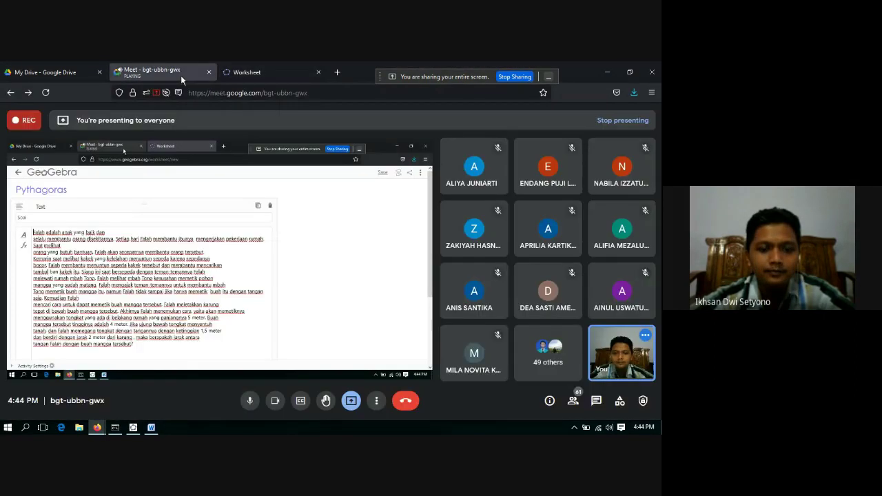
left_click(249, 401)
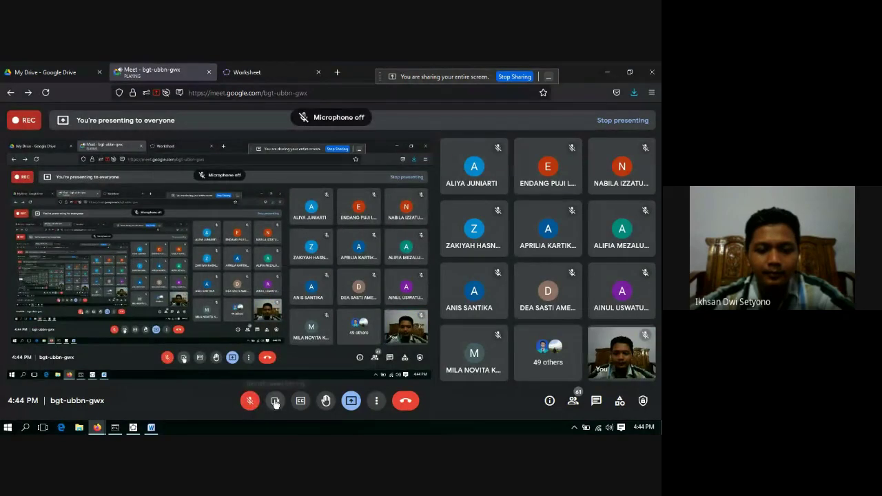
left_click(275, 402)
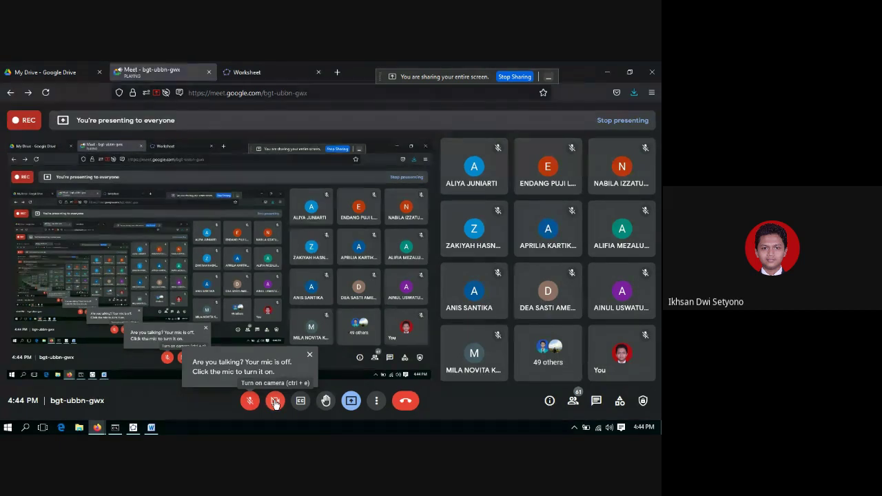
left_click(275, 400)
left_click(249, 401)
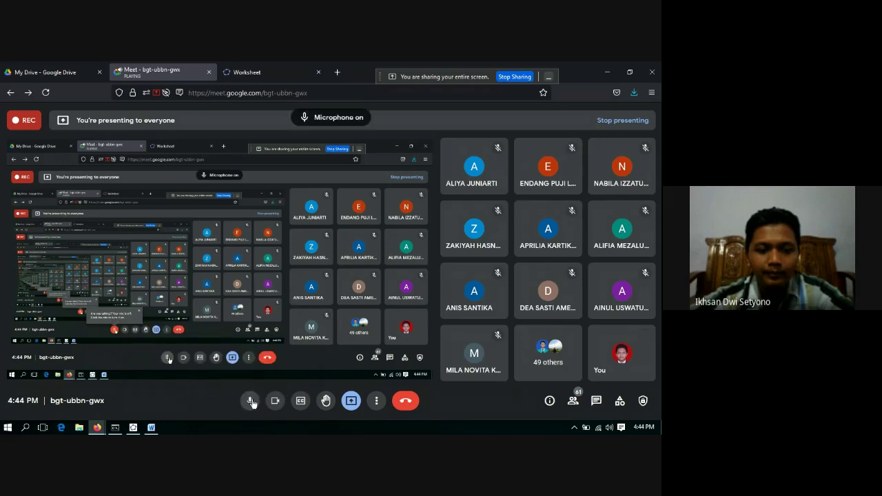
left_click(237, 77)
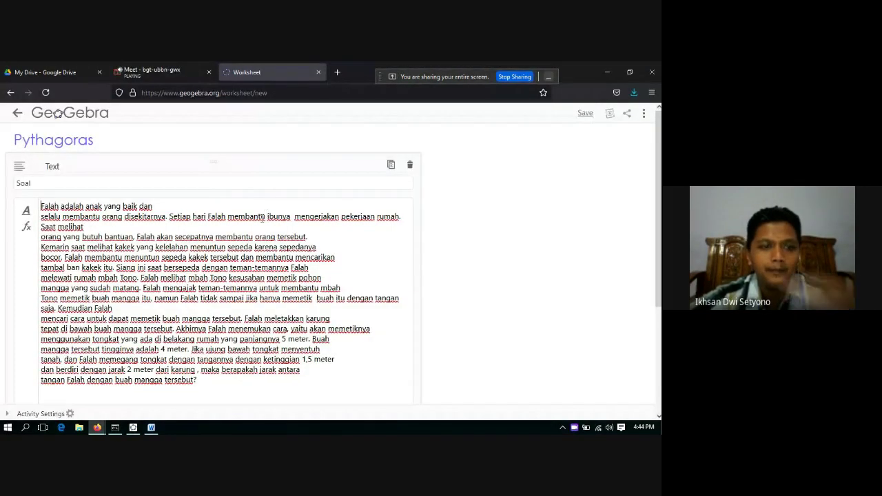
Show the text formatting tools and the Edit Math dialog for the pasted problem, and close the dialog without inserting a formula
left_click(186, 246)
scroll(187, 246, "down", 3)
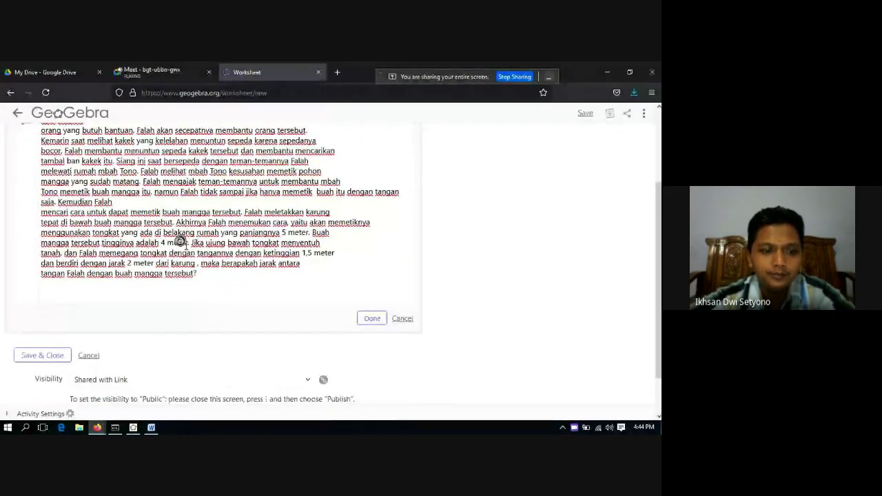
scroll(188, 209, "up", 5)
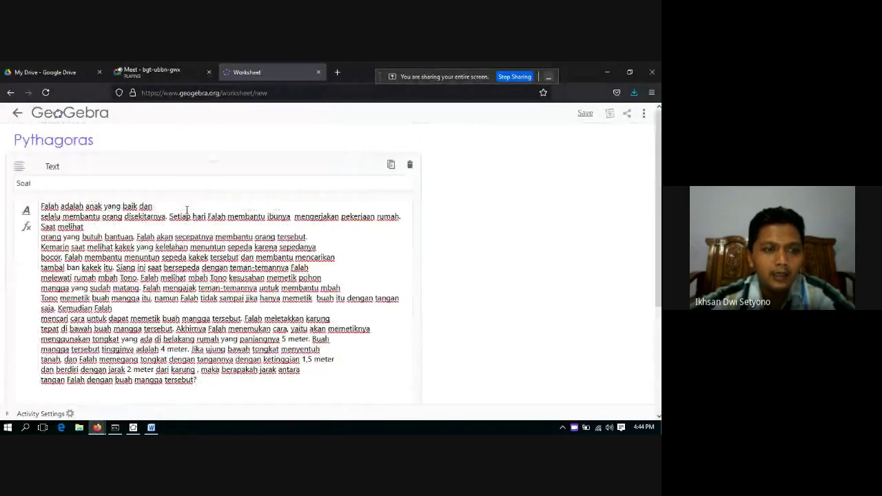
left_click(27, 210)
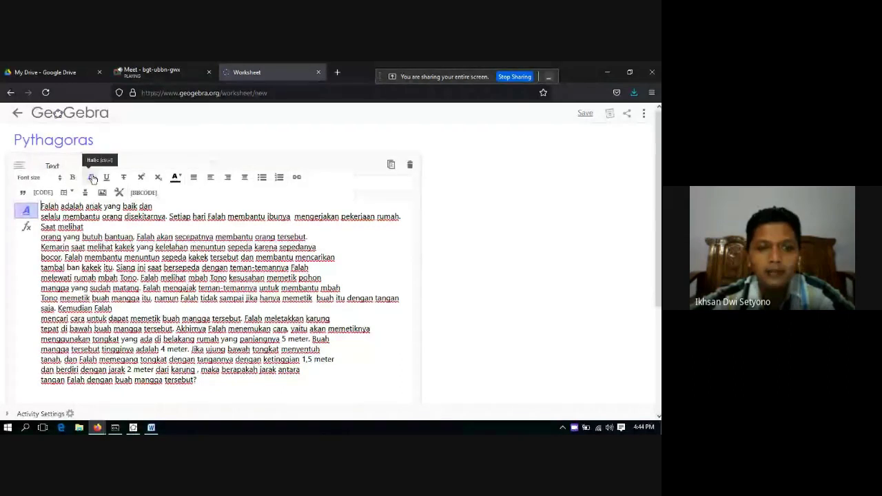
left_click(26, 229)
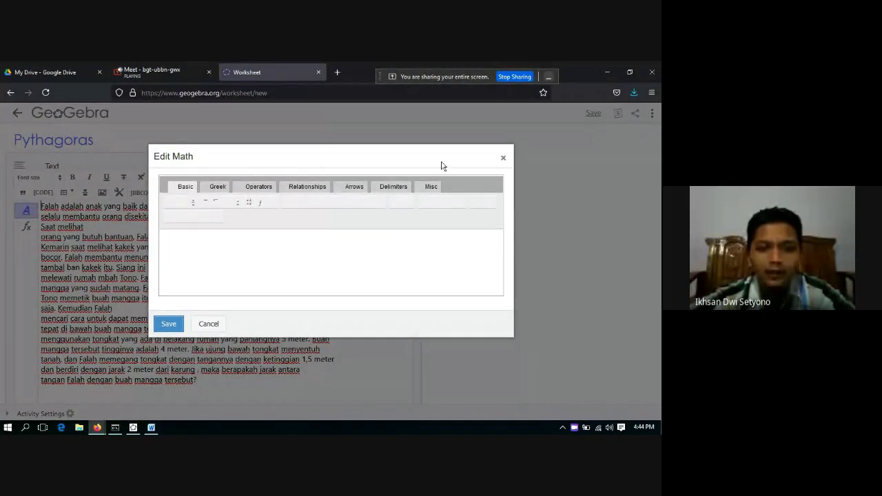
left_click(503, 158)
Finish editing the "Soal" text element and review how the story problem is laid out in the activity
middle_click(439, 170)
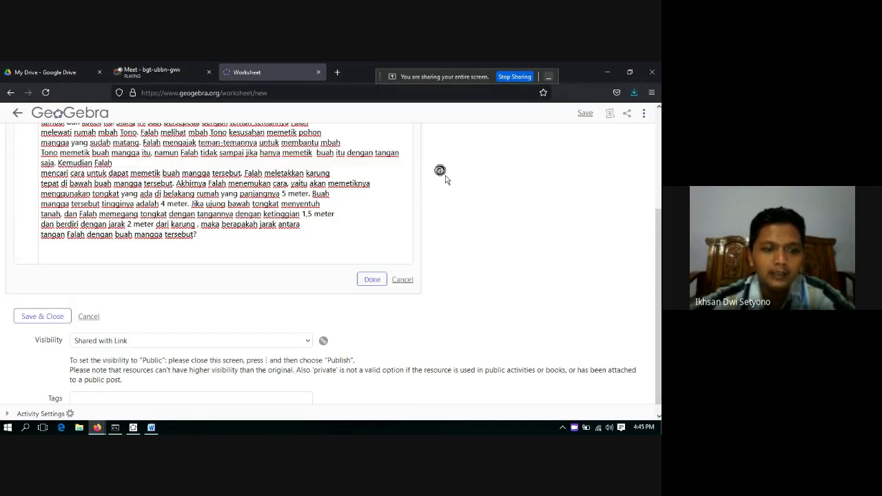
left_click(445, 179)
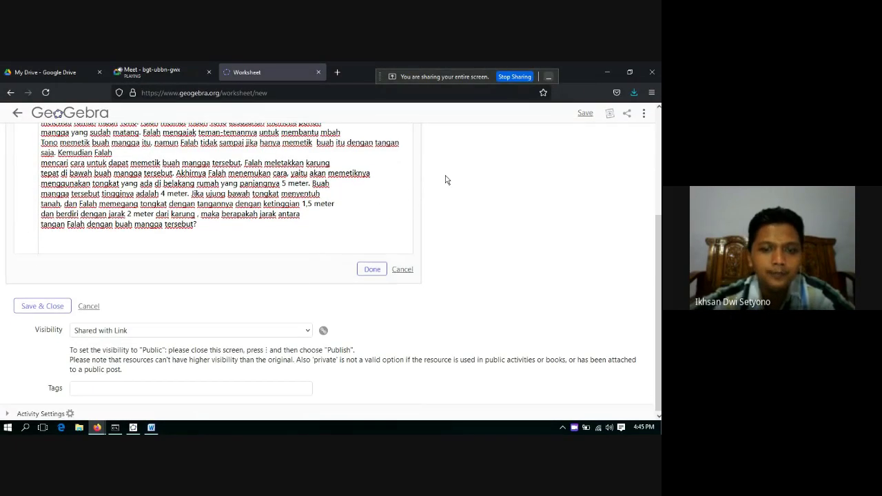
left_click(372, 270)
middle_click(385, 244)
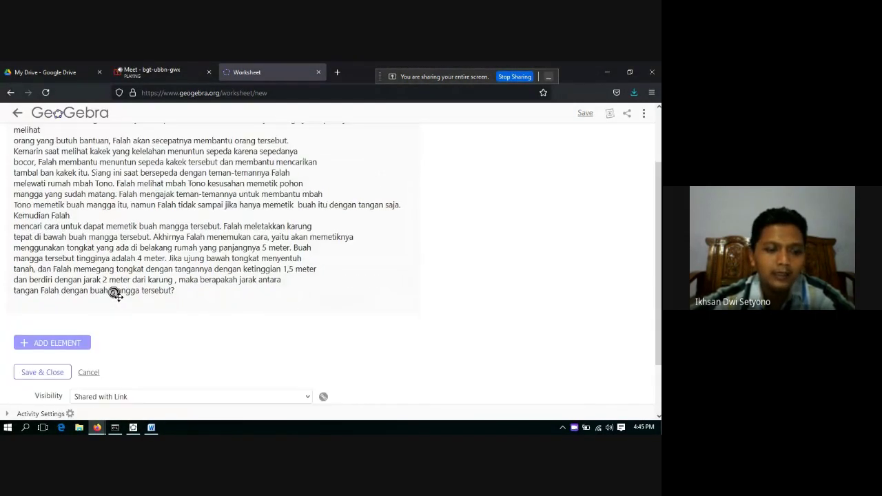
scroll(118, 296, "down", 2)
scroll(119, 298, "up", 2)
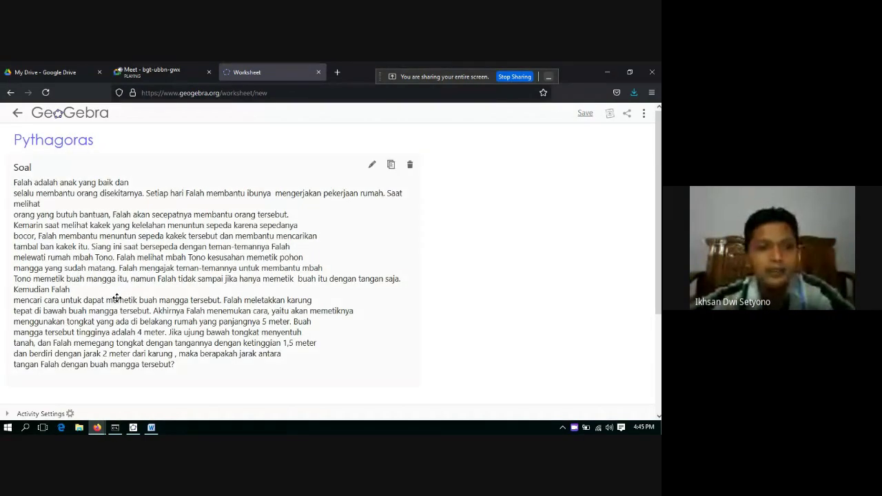
Reopen the "Soal" text element for editing and remove the line break after "Saat melihat"
left_click(373, 166)
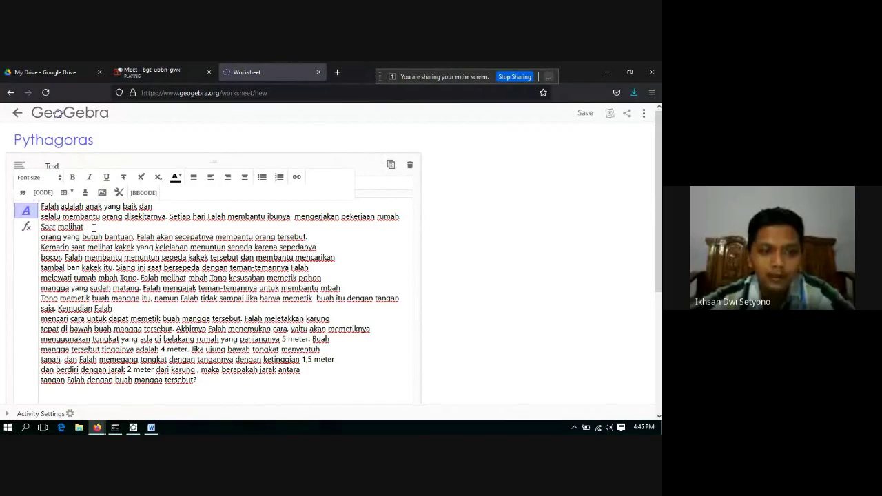
key("Delete")
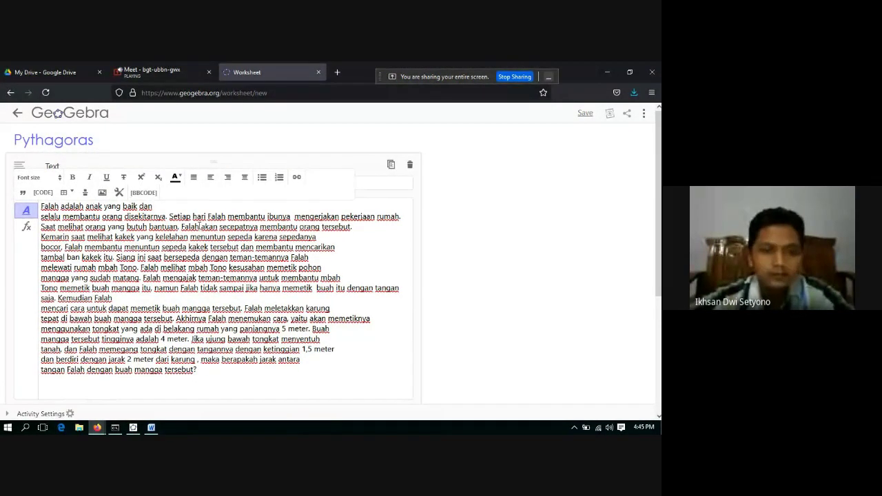
Try to centre and justify the problem text with only the cursor placed in it
left_click(243, 180)
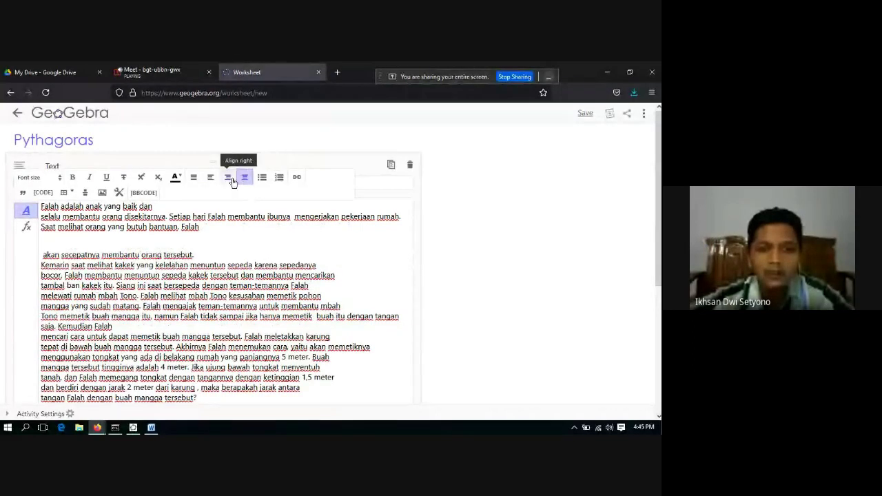
left_click(194, 177)
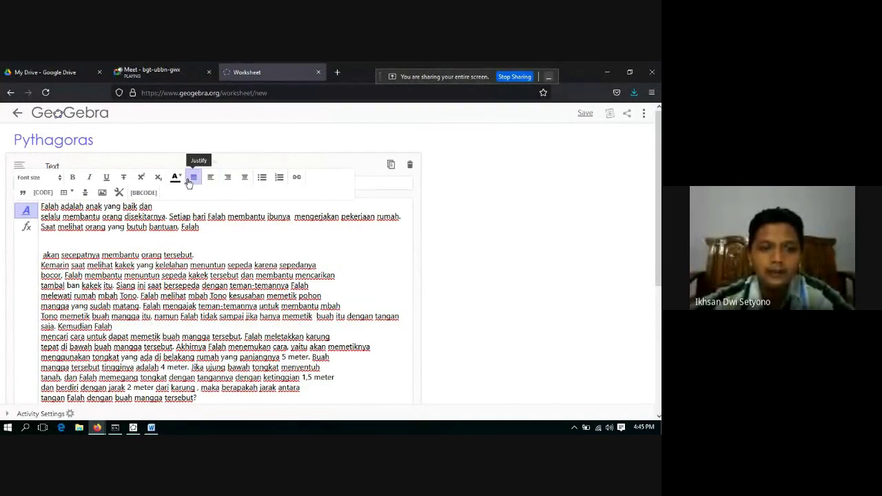
left_click(199, 228)
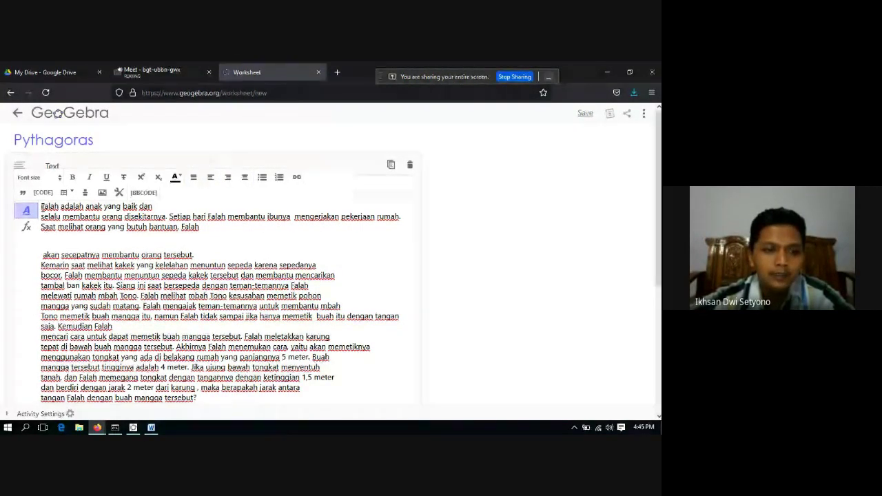
Select the whole story problem in the text element and justify it
left_click_drag(41, 206, 212, 298)
scroll(212, 298, "up", 3)
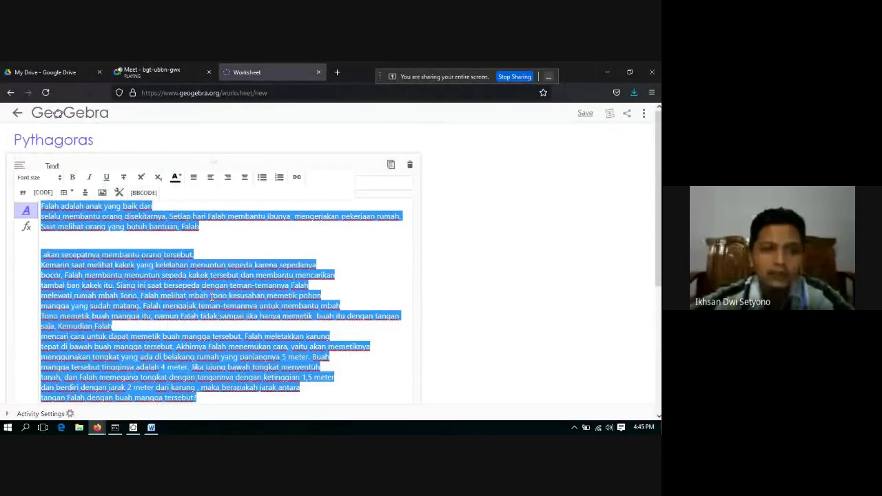
left_click(194, 178)
Remove the line breaks after "baik dan", "orang tersebut.", "sepedanya" and "mencarikan" so the opening sentences run on, separated by spaces
left_click(167, 217)
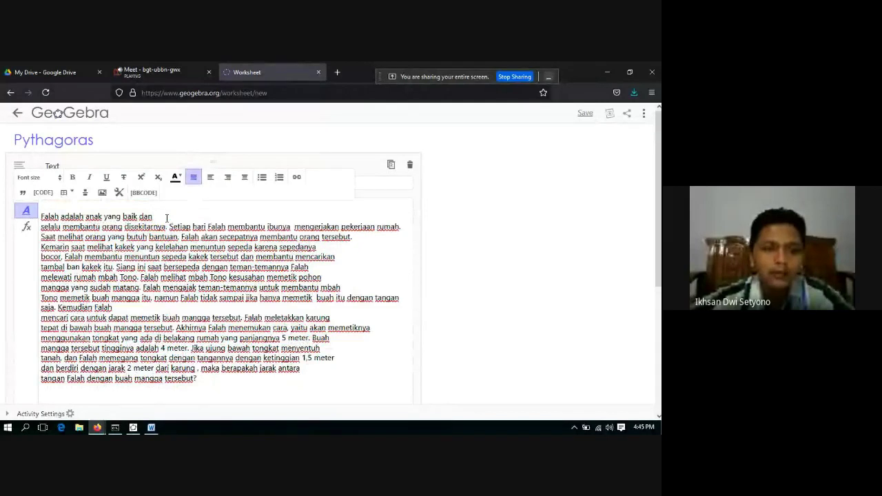
key("Delete")
left_click(142, 235)
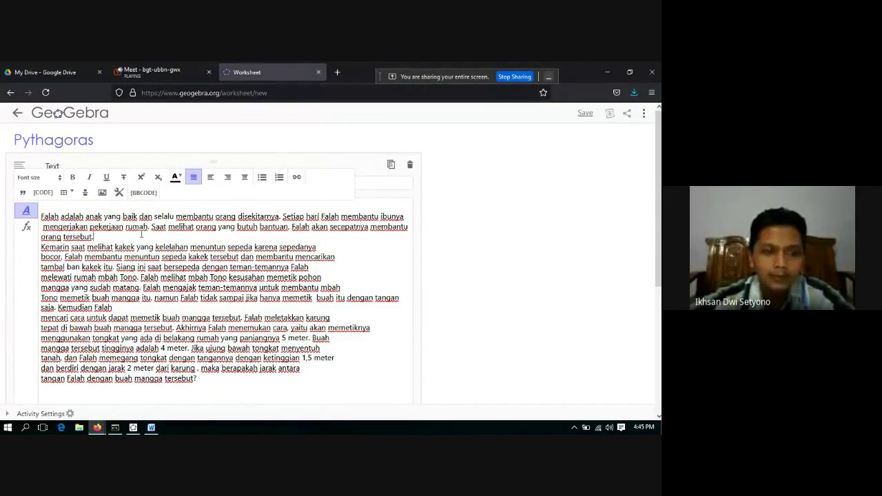
key("Delete")
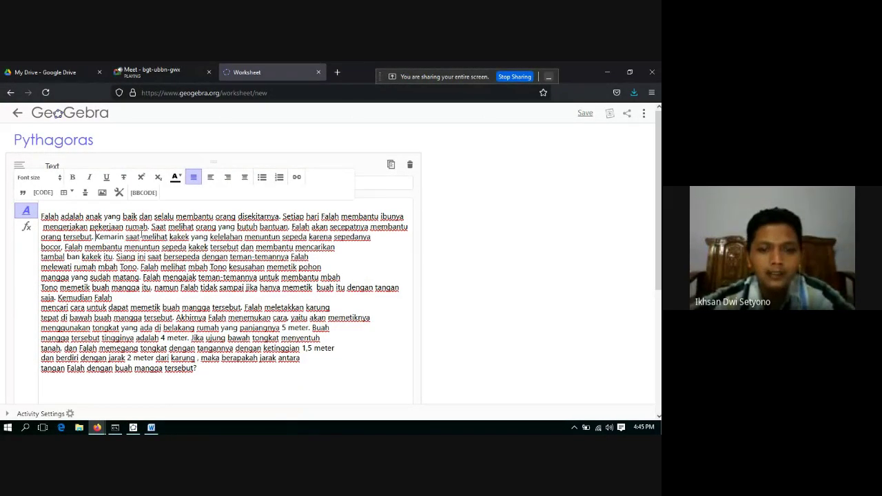
left_click(377, 238)
key("Delete")
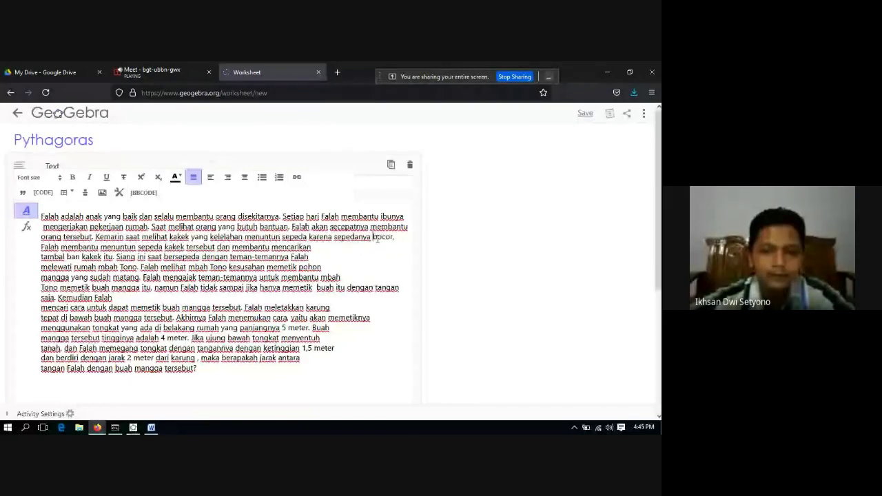
left_click(311, 247)
key("Delete")
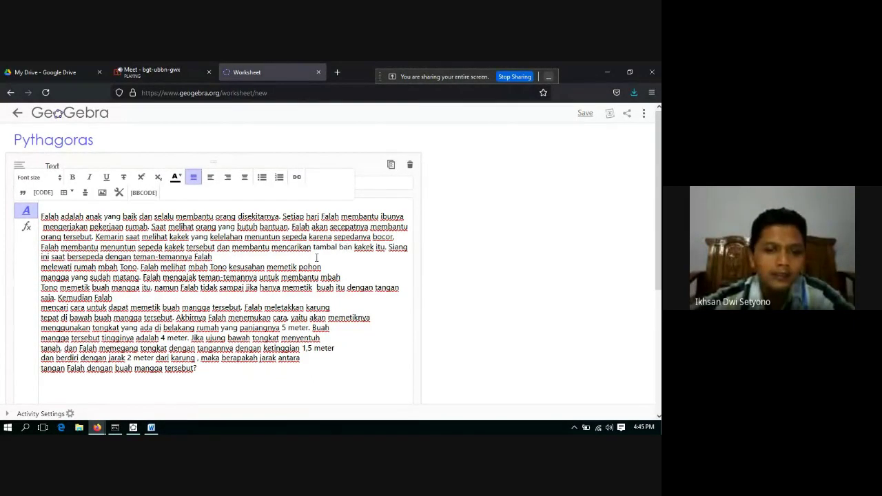
Remove the line breaks before "melewati rumah", after "memetik pohon", after "membantu mbah" and before "mencari cara" in the story problem
left_click(308, 255)
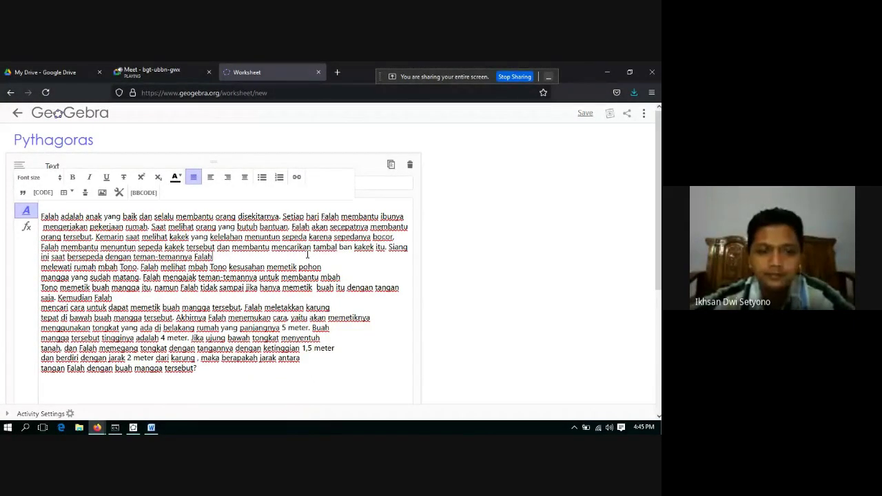
key("Delete")
left_click(258, 267)
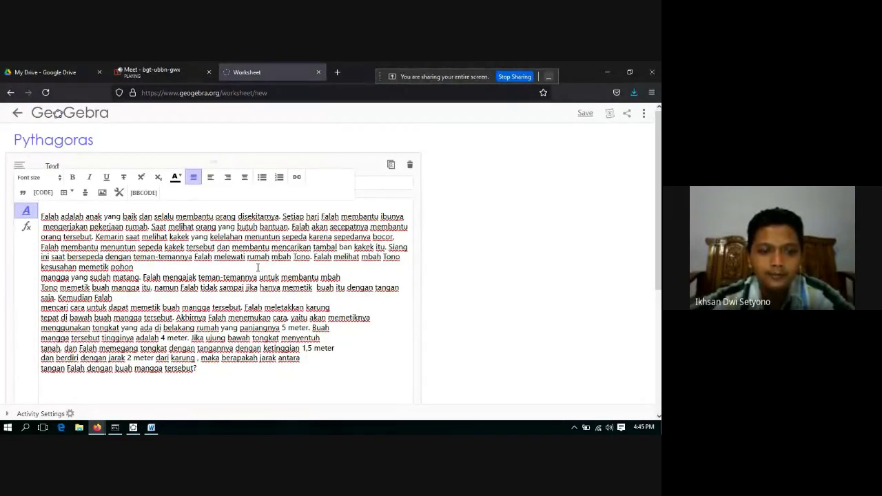
key("Delete")
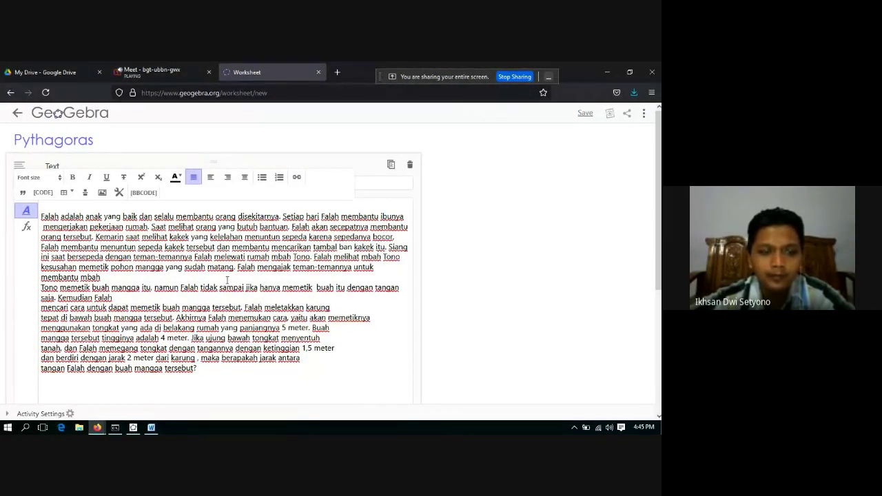
left_click(227, 278)
key("Delete")
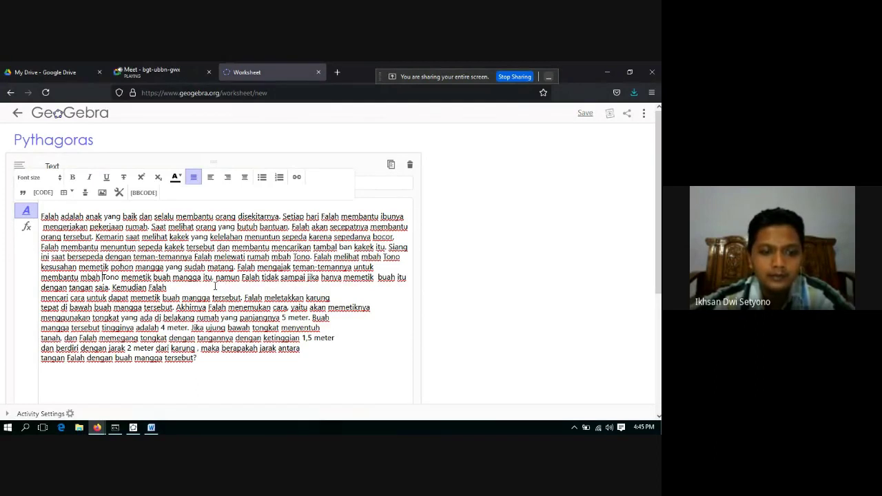
key("Delete")
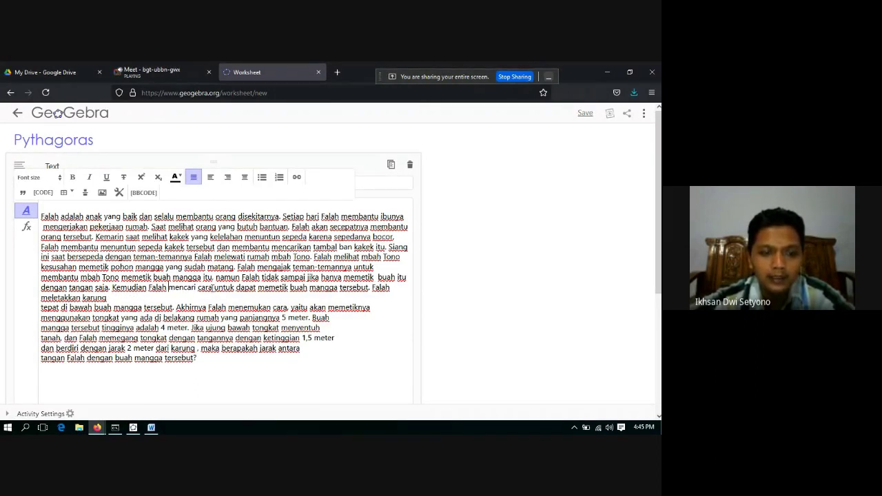
Remove the line breaks after "karung", "memetiknya" and "Buah", keeping a space between the joined words
left_click(193, 298)
key("Delete")
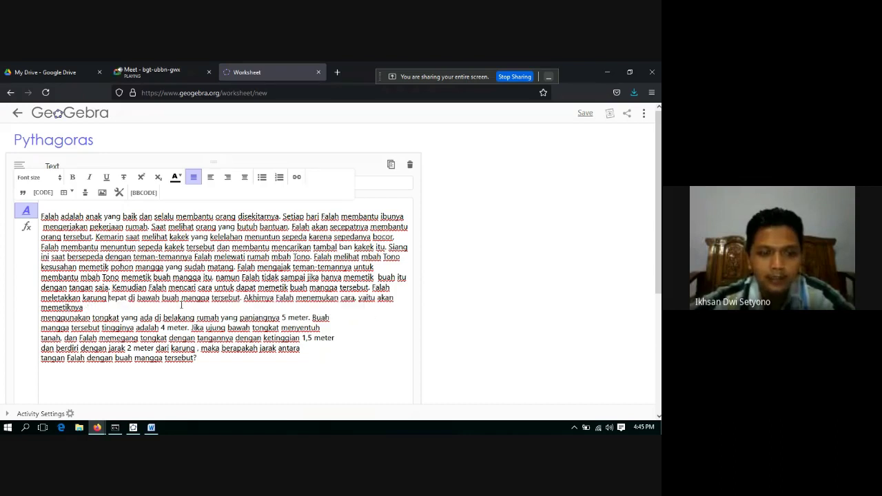
left_click(164, 308)
key("Delete")
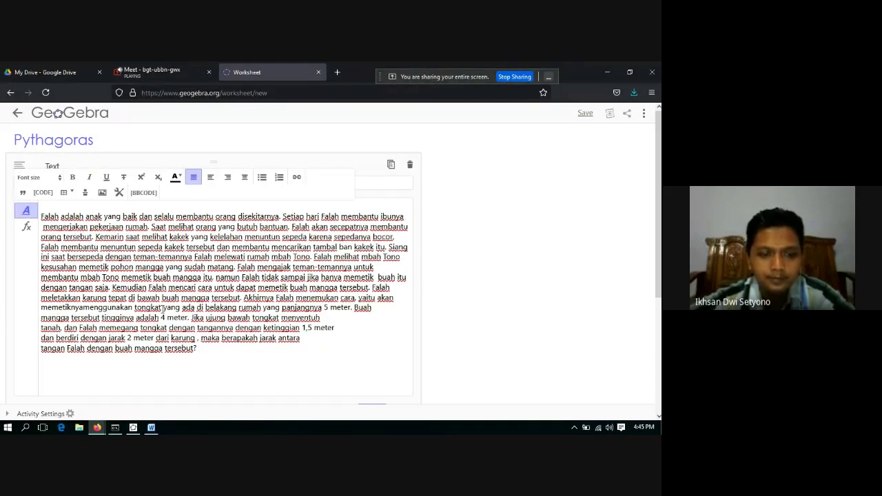
left_click(327, 318)
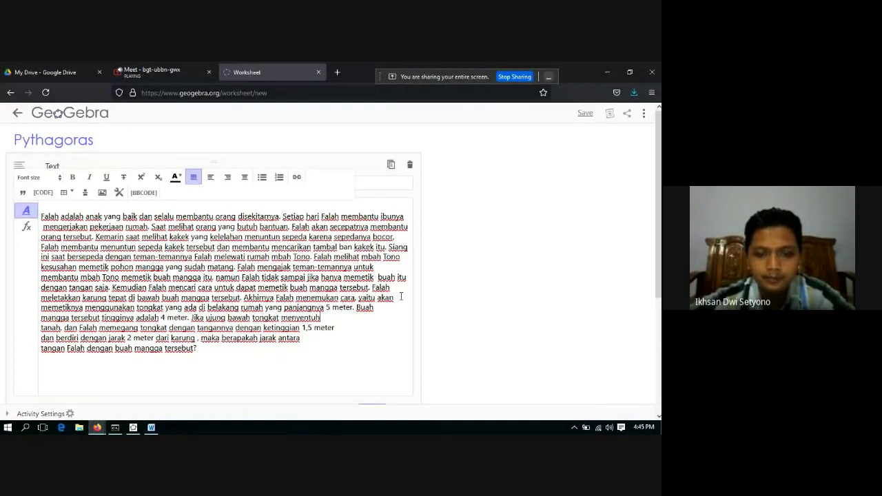
left_click(384, 307)
key("Delete")
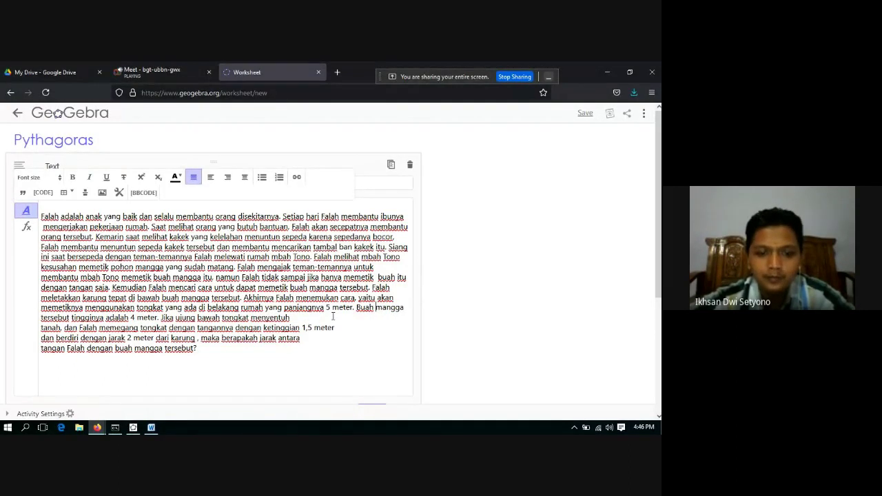
Remove the line breaks after "menyentuh", "1,5 meter" and "antara", keep spaces between the joined words, and finish the text element
key("Delete")
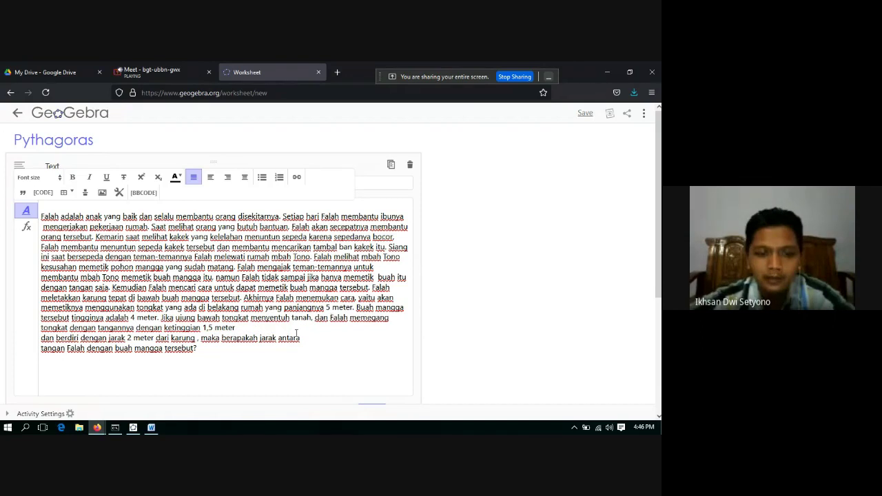
key("Delete")
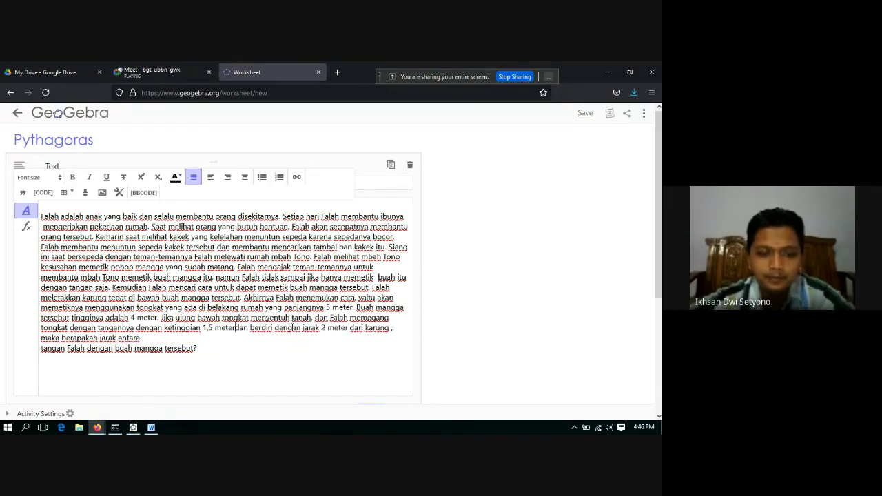
key("Delete")
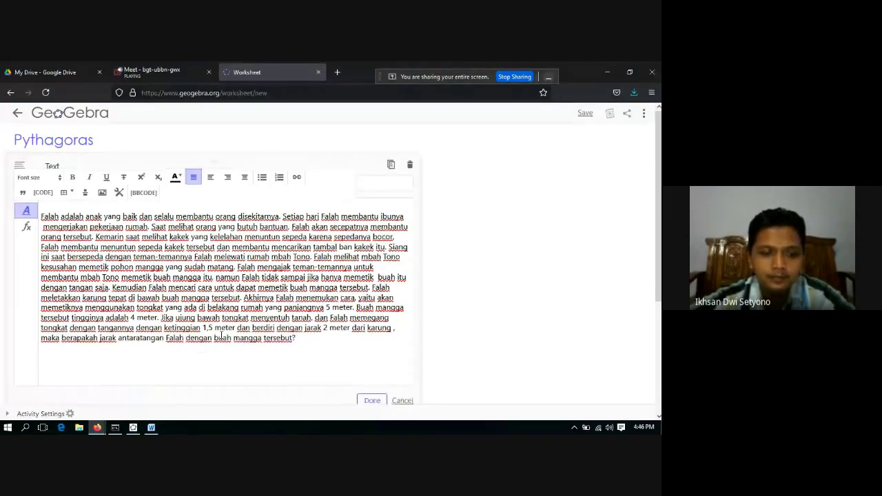
left_click(373, 400)
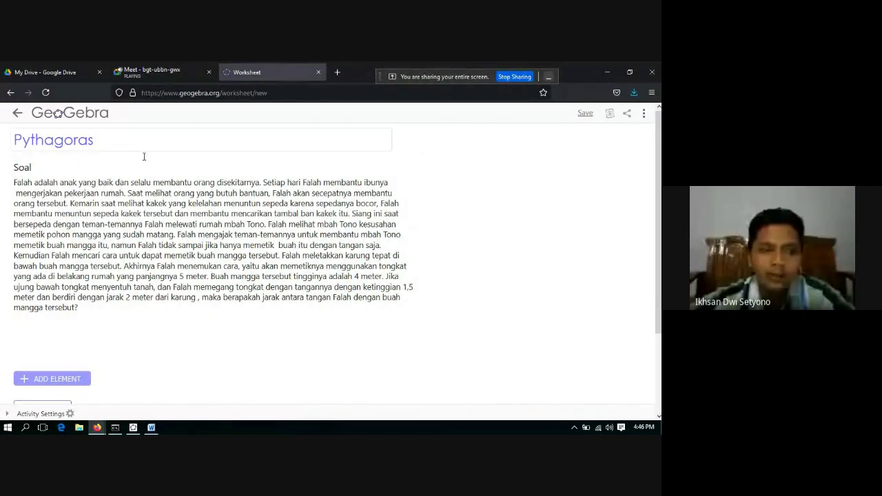
scroll(34, 304, "down", 3)
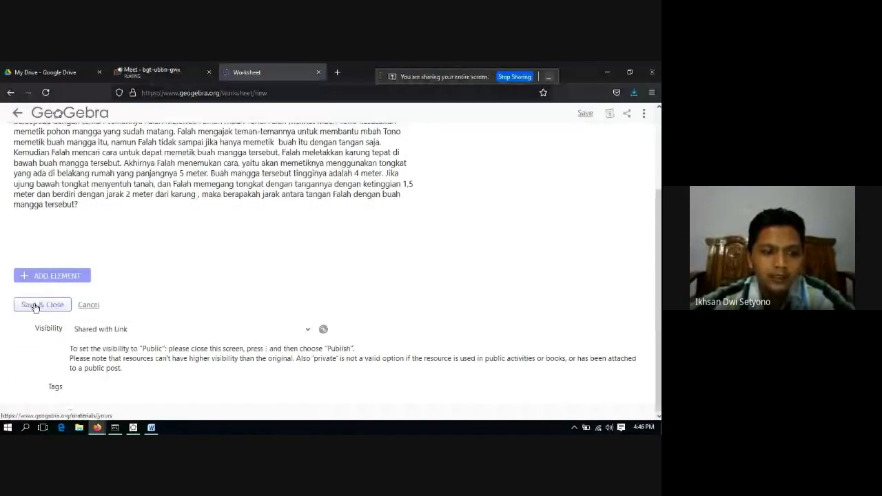
left_click(38, 280)
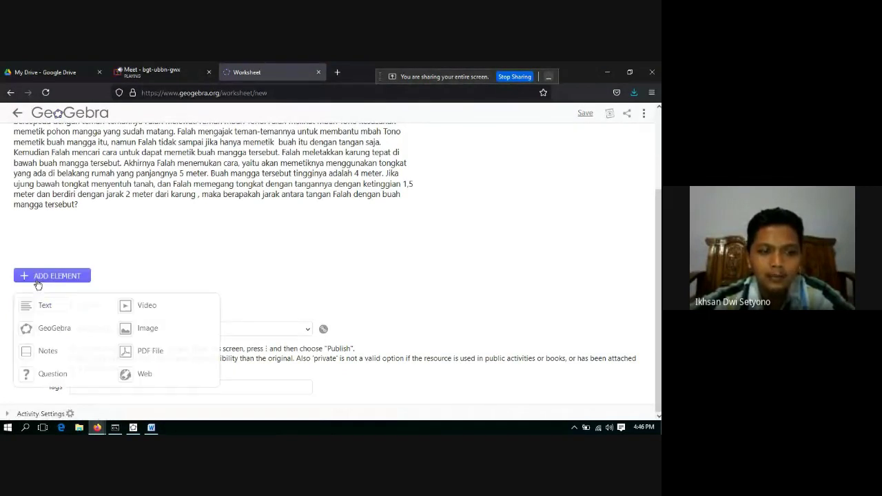
left_click(37, 333)
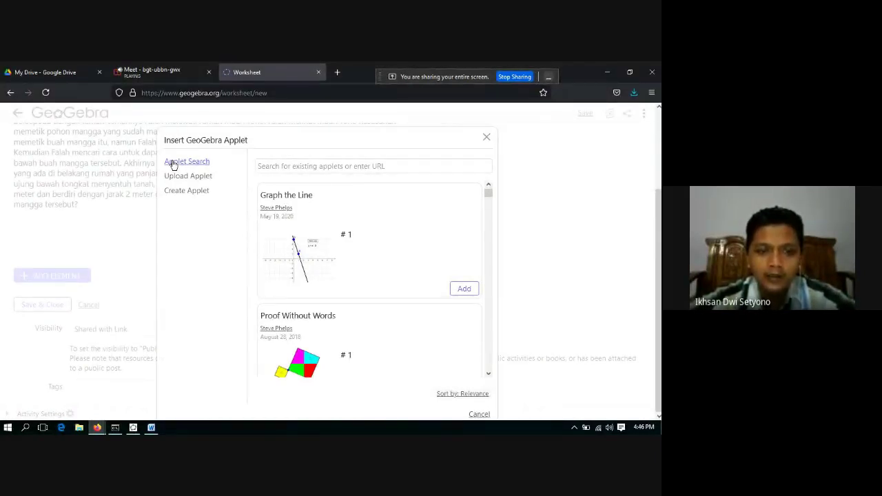
left_click(185, 197)
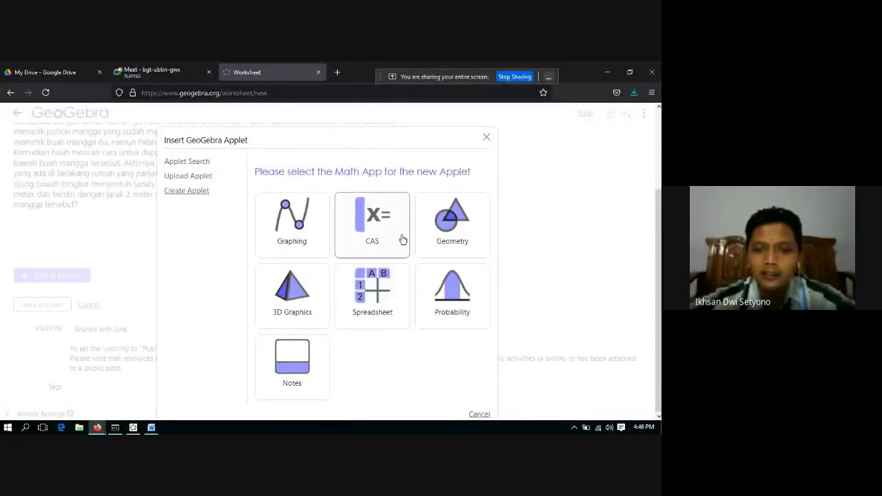
left_click(445, 217)
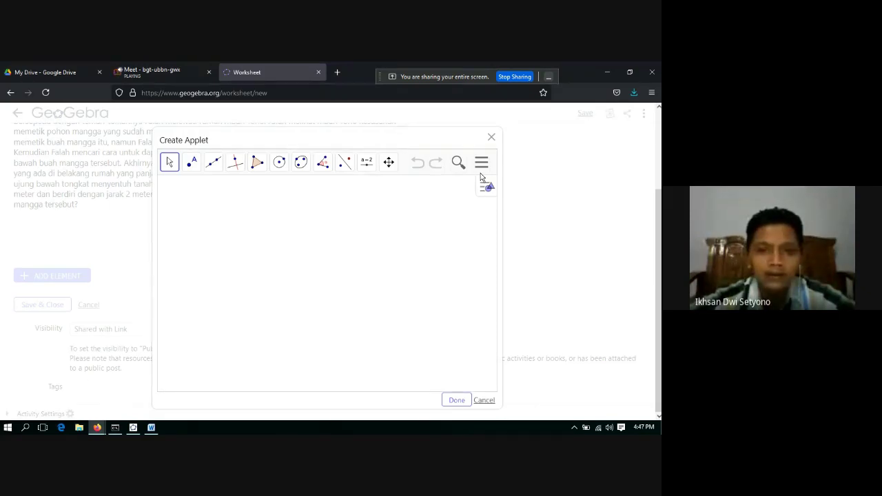
left_click(484, 401)
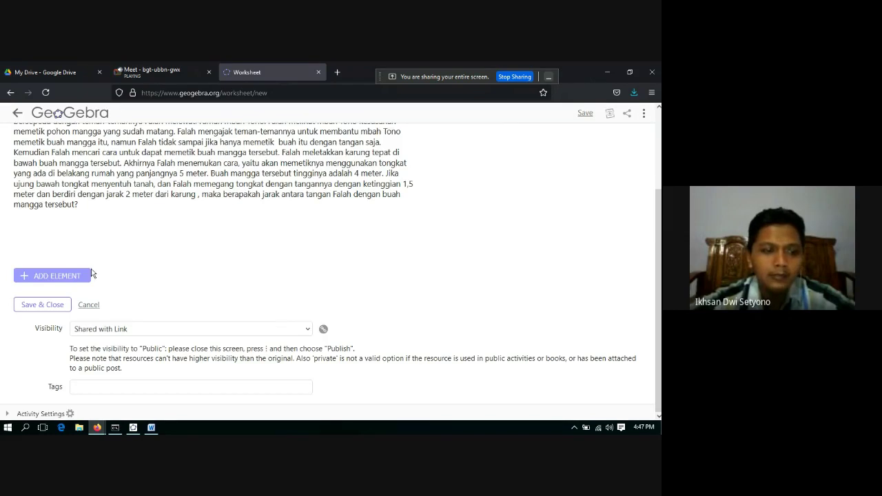
Add a GeoGebra element below the problem text and start uploading an existing applet file from the computer
left_click(77, 277)
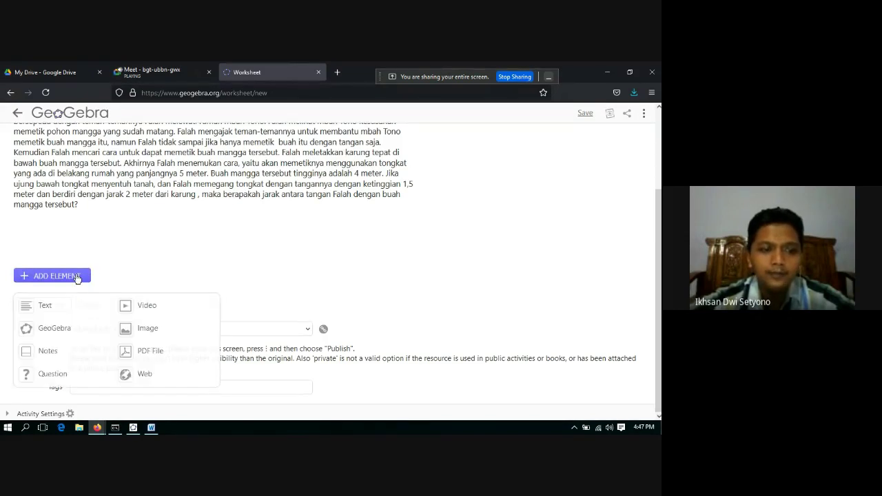
left_click(68, 330)
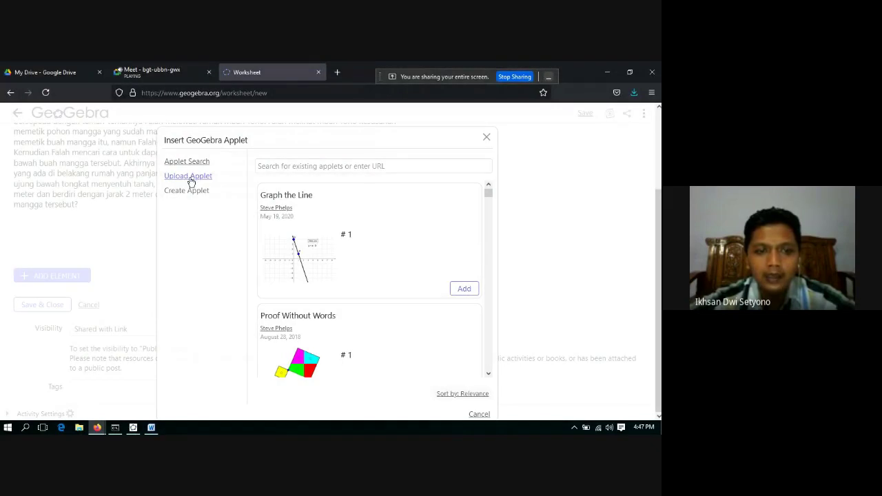
left_click(191, 179)
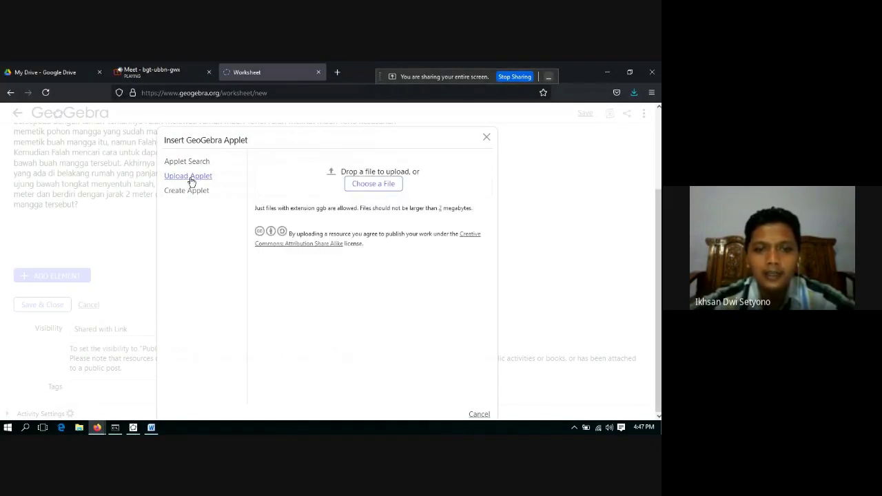
left_click(362, 186)
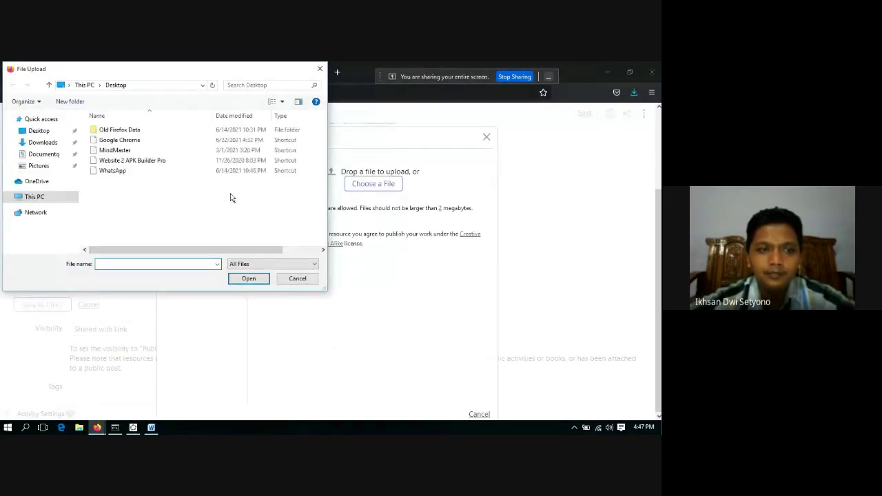
Upload the applet file for the mango tree problem from the "software matematika" folder inside "Kerja" on drive F:
left_click(9, 197)
left_click(50, 236)
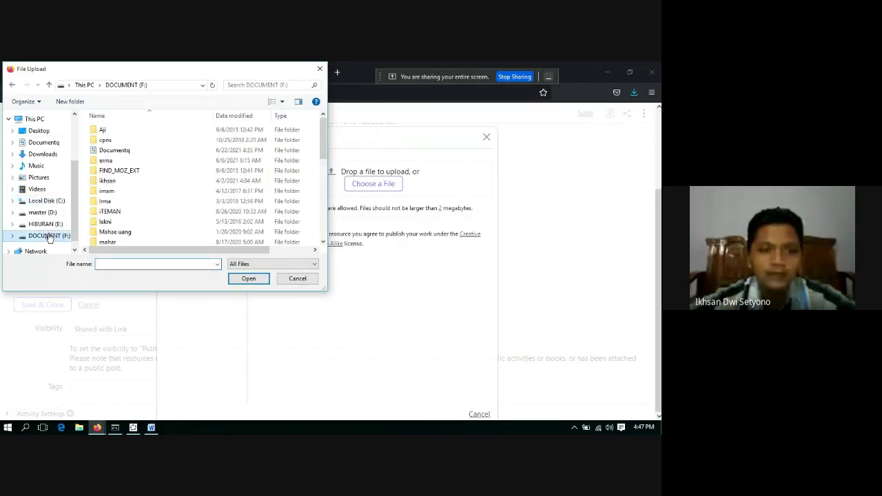
double_click(108, 182)
scroll(105, 185, "down", 5)
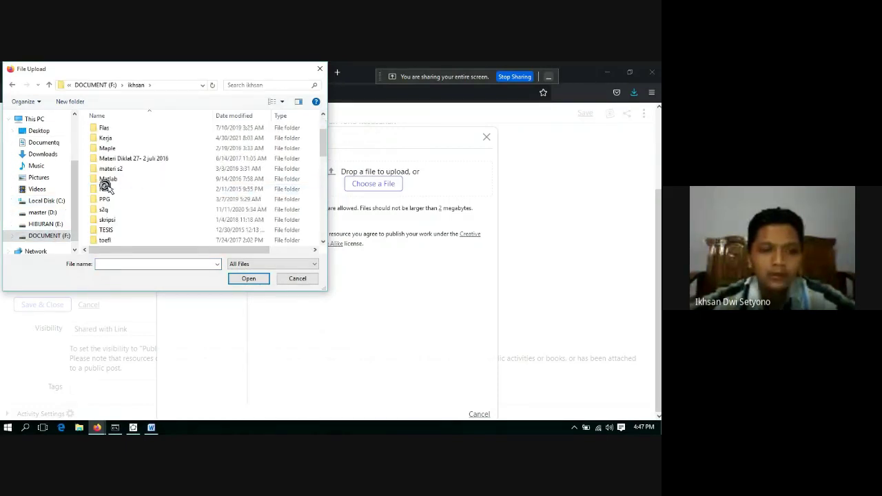
scroll(105, 184, "up", 6)
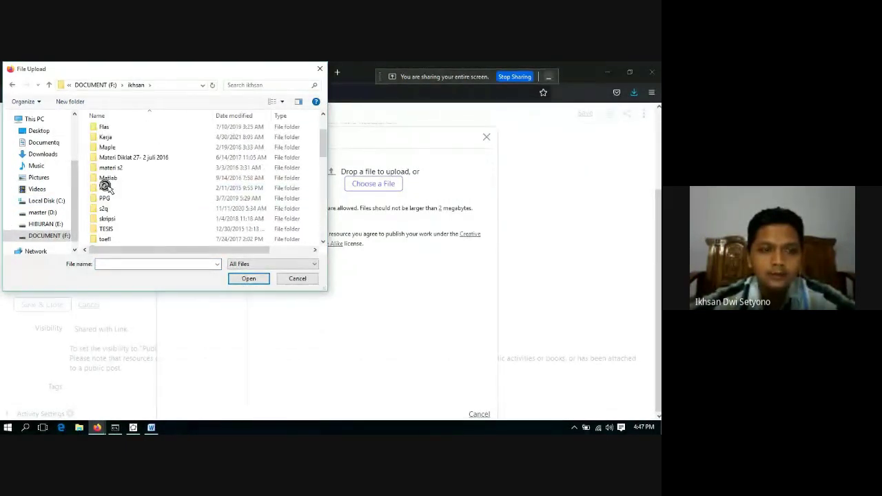
double_click(105, 138)
scroll(105, 142, "down", 5)
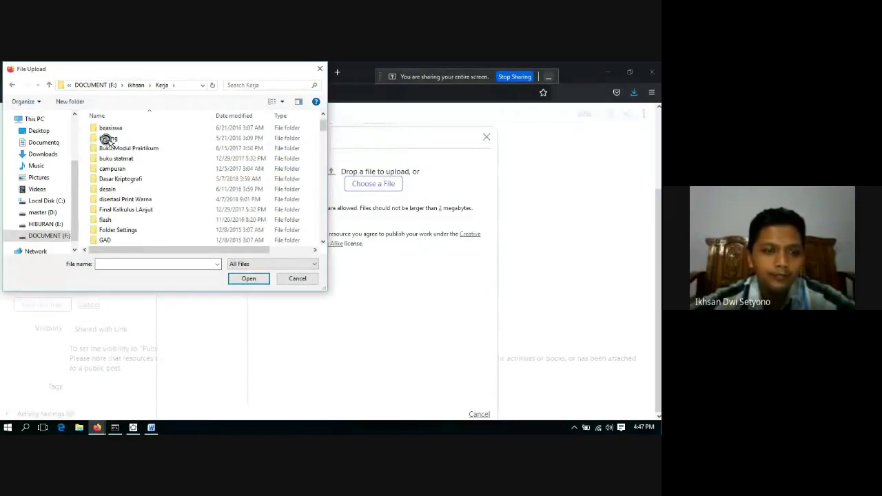
scroll(131, 226, "down", 4)
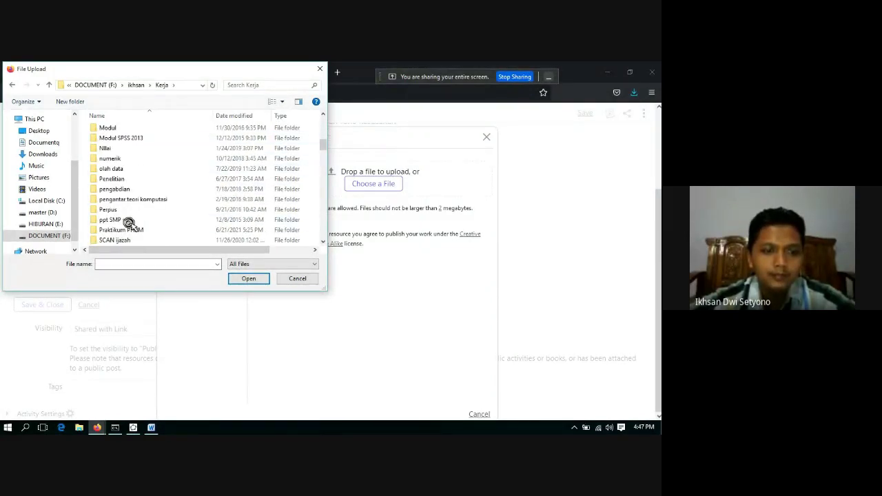
scroll(131, 223, "down", 3)
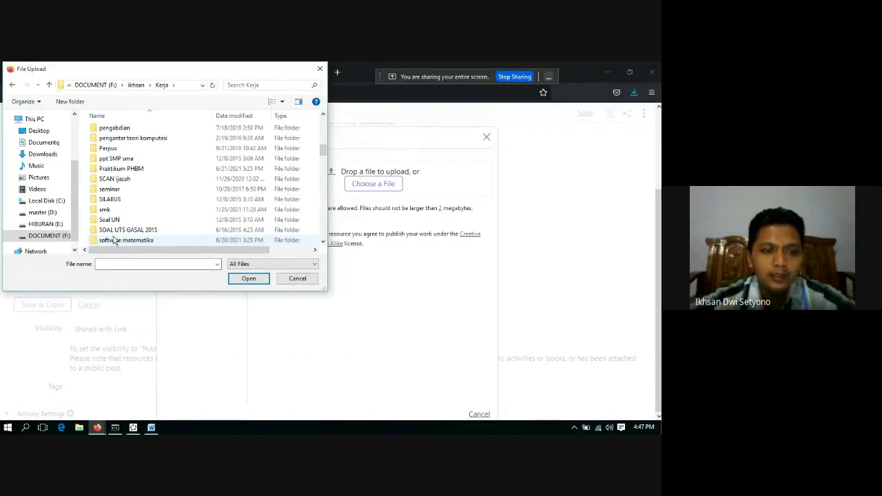
double_click(114, 241)
double_click(114, 140)
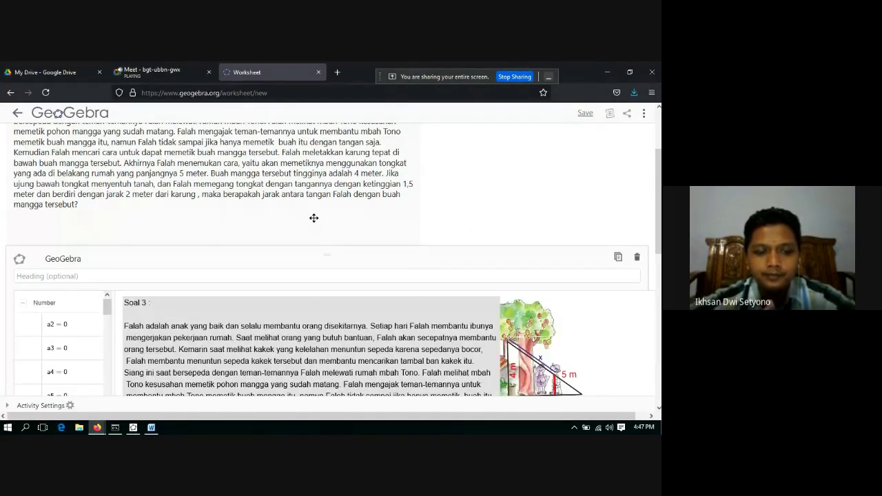
Examine the uploaded applet, including its object list, drawing, answer fields and the size and editing options below it
scroll(312, 216, "down", 5)
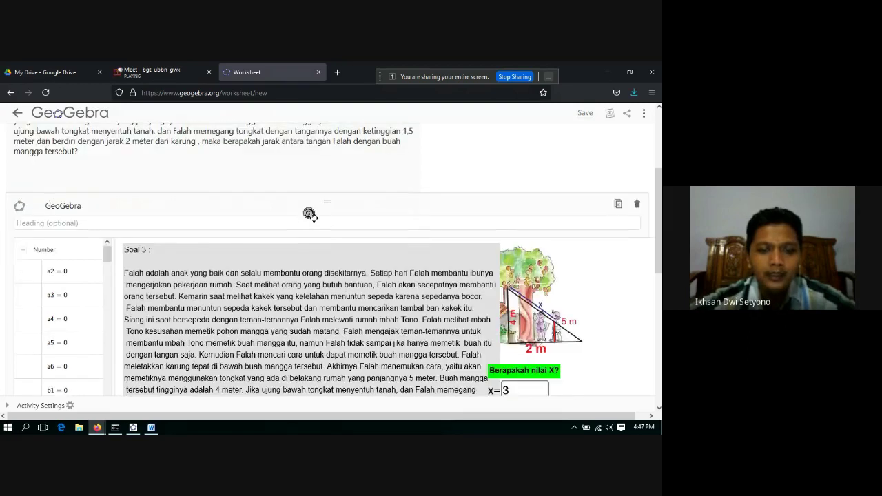
scroll(310, 215, "up", 4)
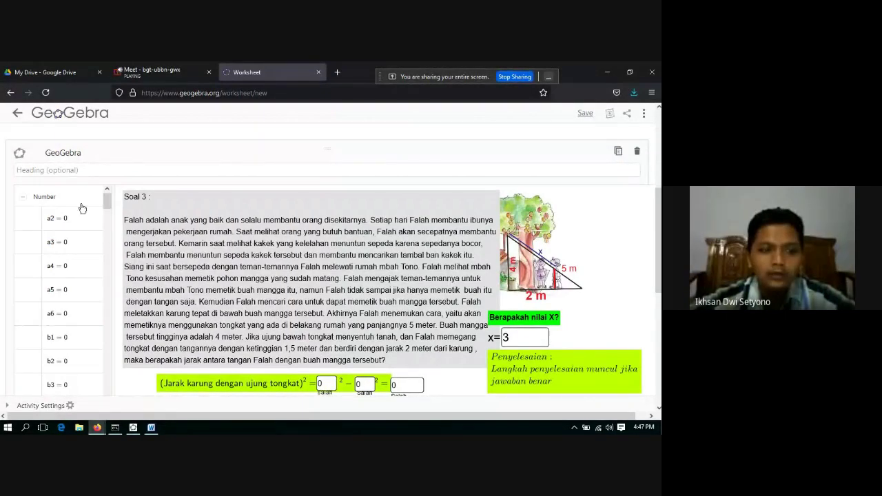
scroll(94, 227, "down", 3)
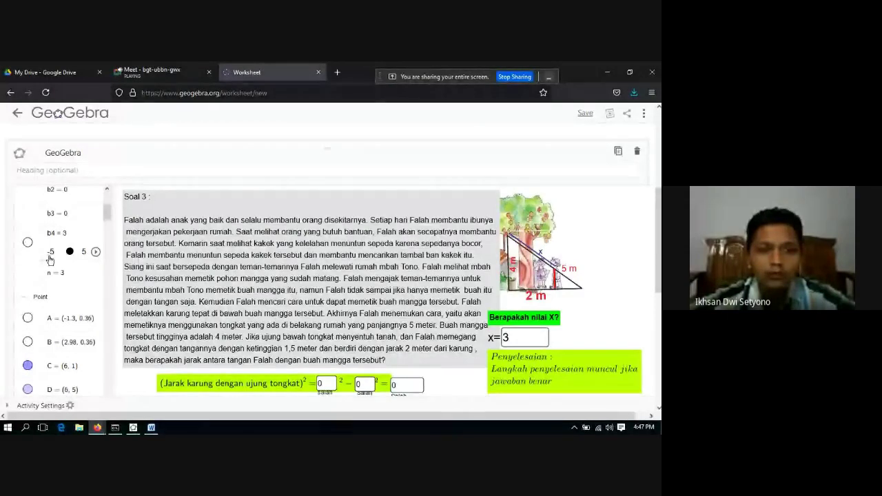
scroll(62, 245, "down", 2)
scroll(50, 259, "up", 3)
scroll(49, 260, "up", 3)
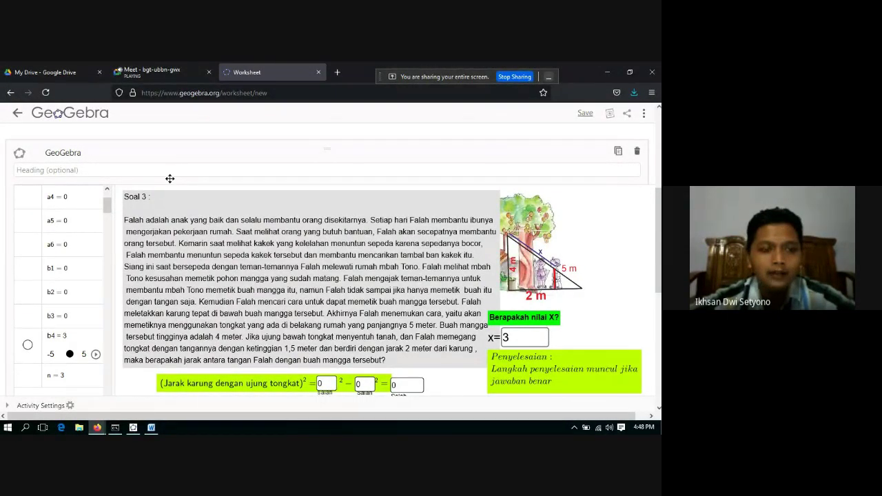
scroll(170, 178, "down", 5)
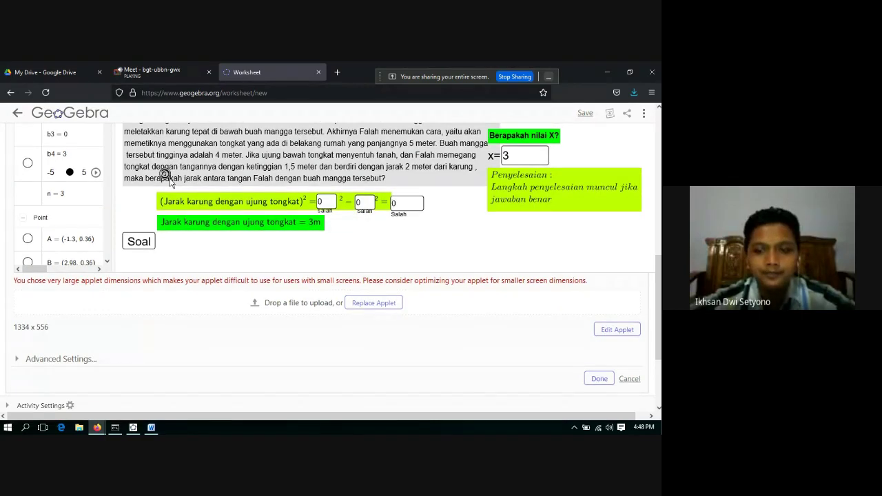
scroll(170, 181, "up", 3)
scroll(171, 181, "down", 3)
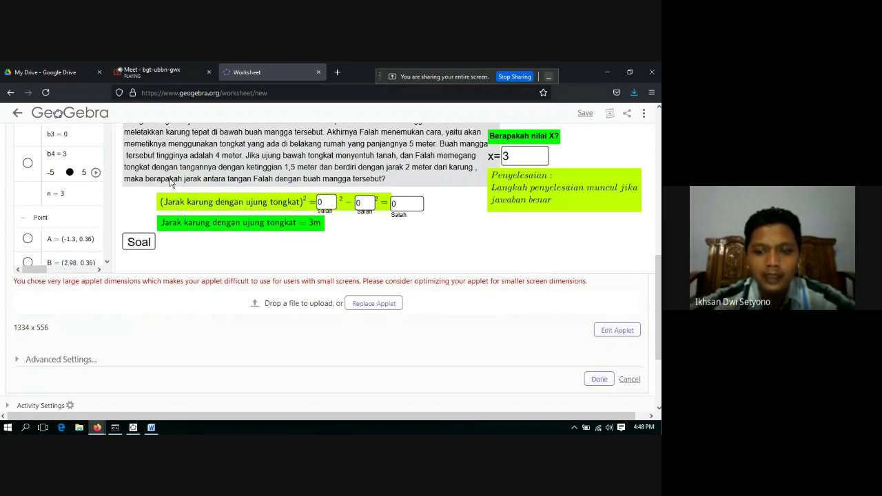
Open the uploaded applet for editing and close its Graphics view
left_click(604, 335)
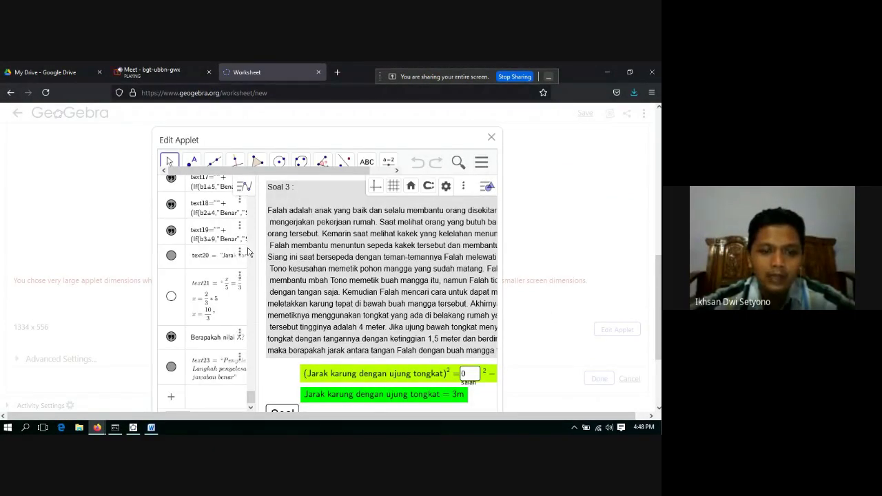
scroll(228, 276, "up", 5)
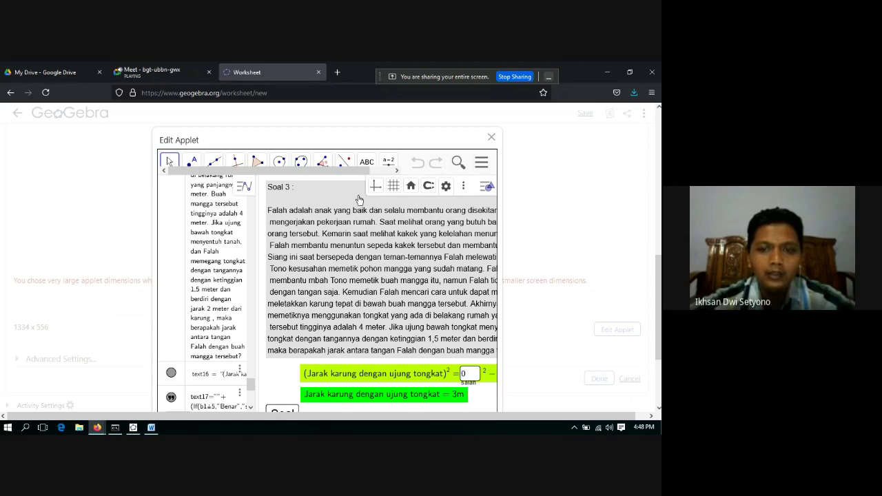
left_click(481, 163)
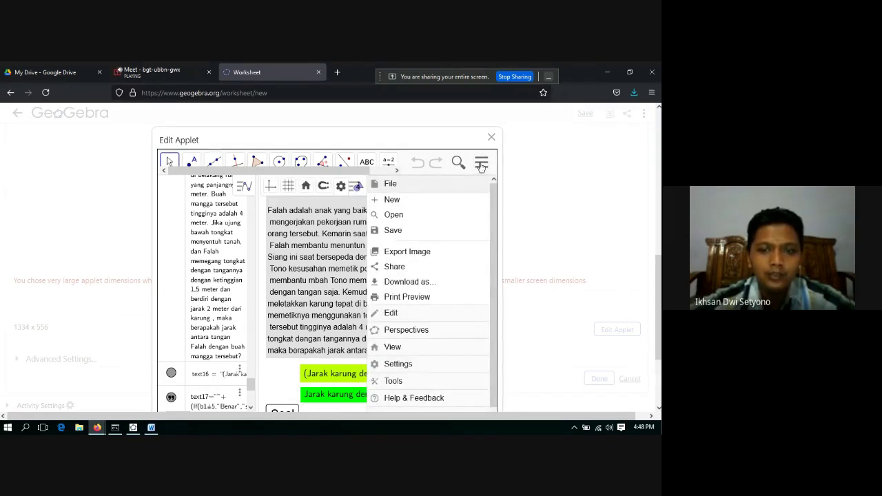
left_click(482, 166)
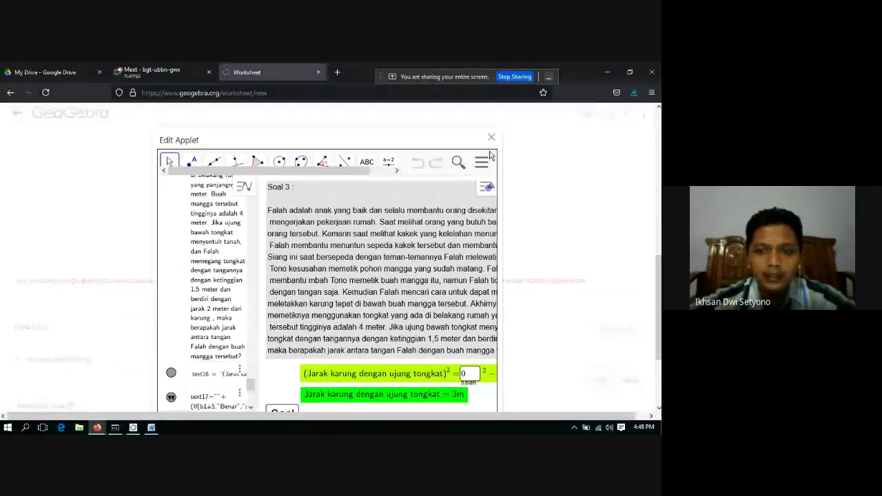
left_click(487, 187)
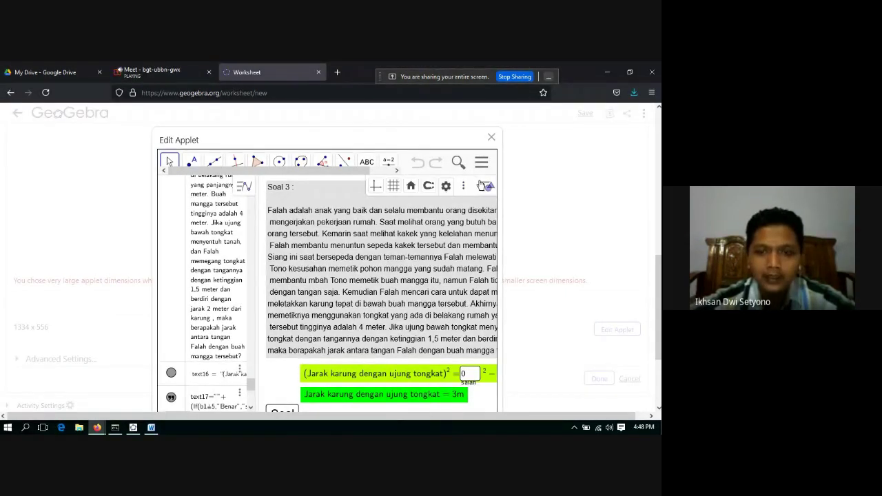
left_click(486, 187)
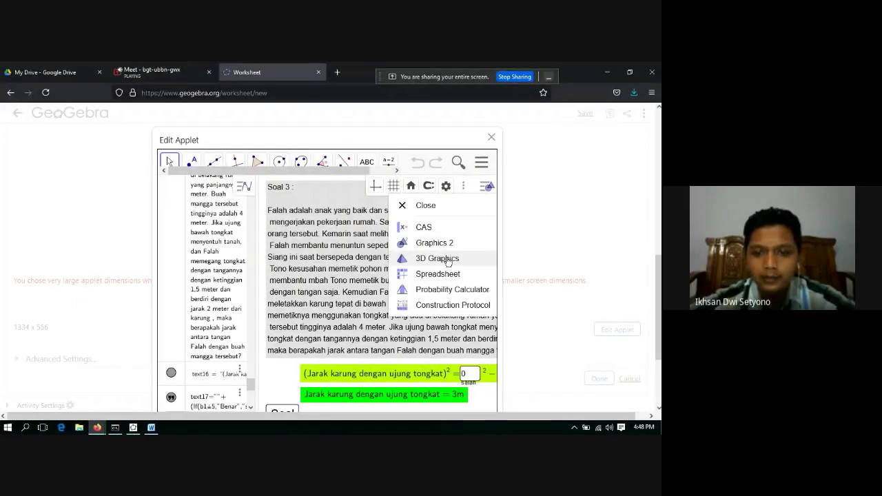
scroll(442, 281, "down", 3)
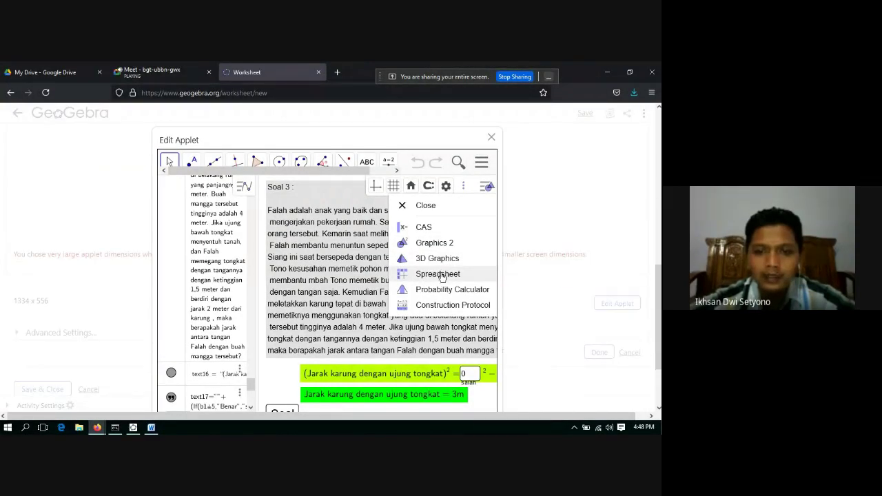
left_click(435, 207)
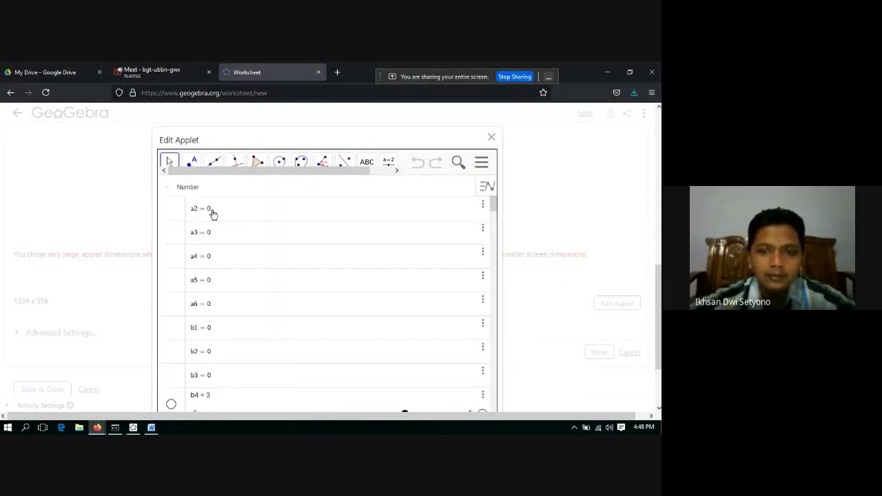
Close the applet editor, finish the GeoGebra element and delete it from the activity
left_click(486, 186)
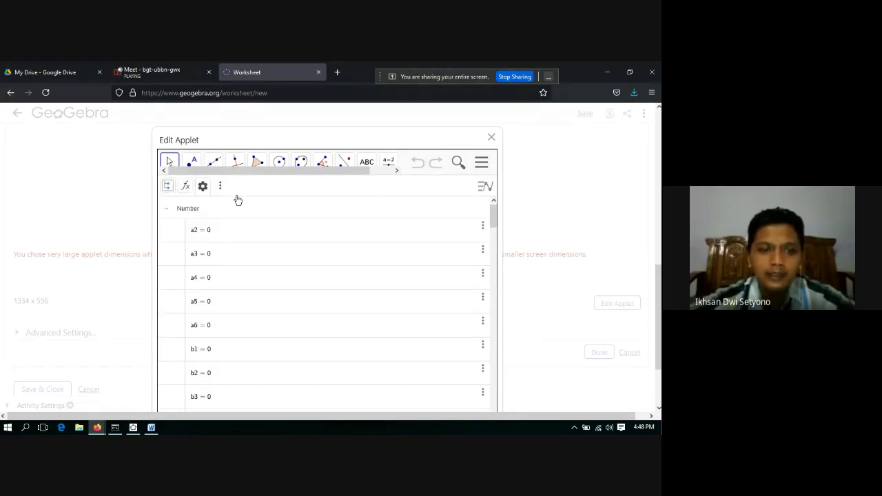
left_click(492, 140)
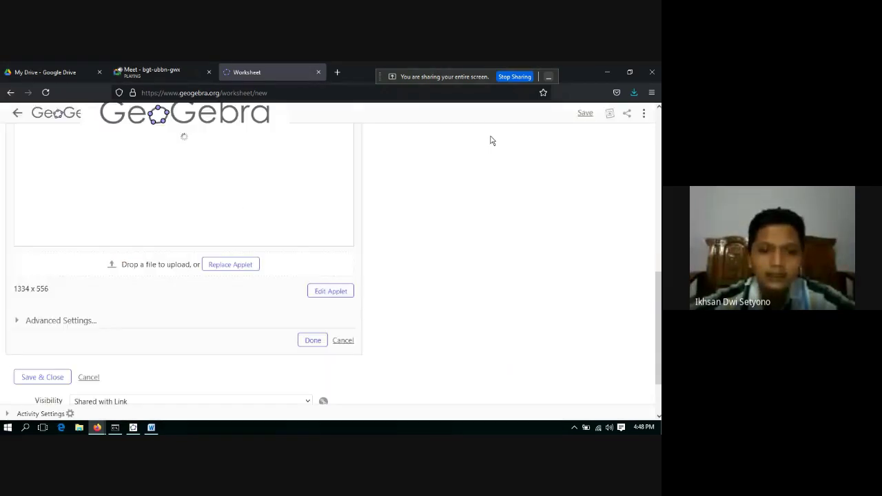
left_click(300, 336)
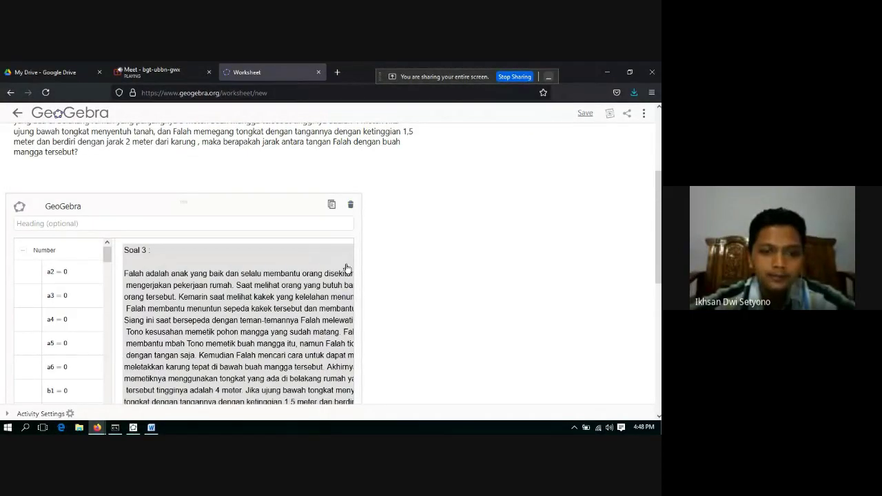
left_click(352, 210)
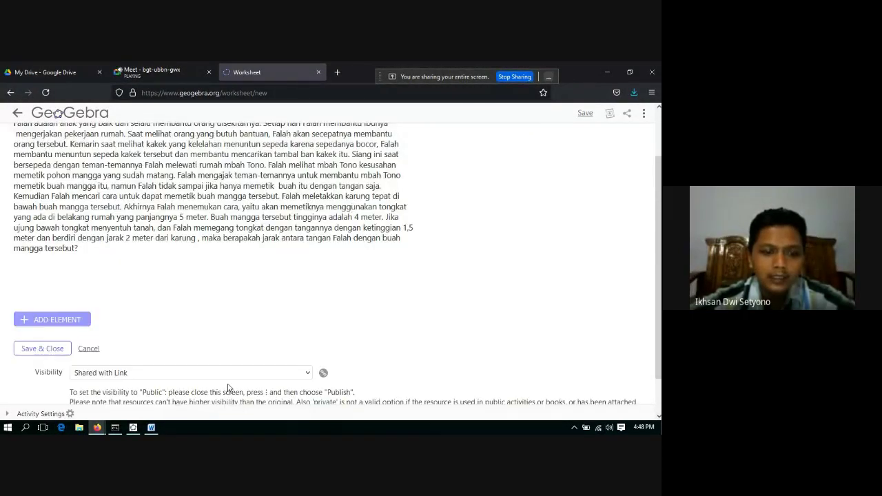
left_click(133, 428)
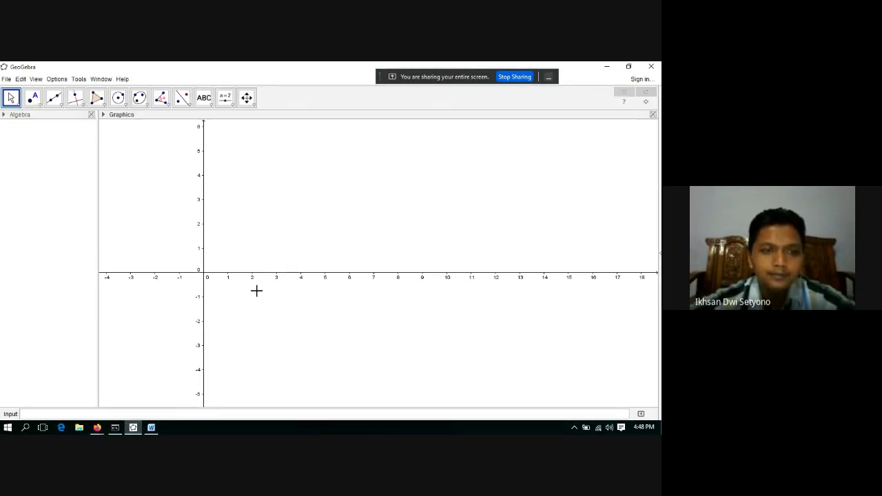
left_click(7, 79)
mouse_move(30, 125)
left_click(133, 206)
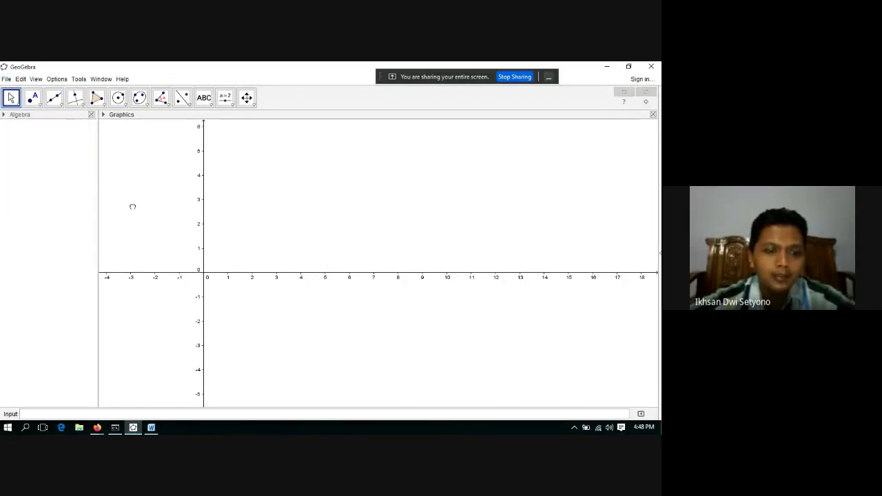
left_click(6, 80)
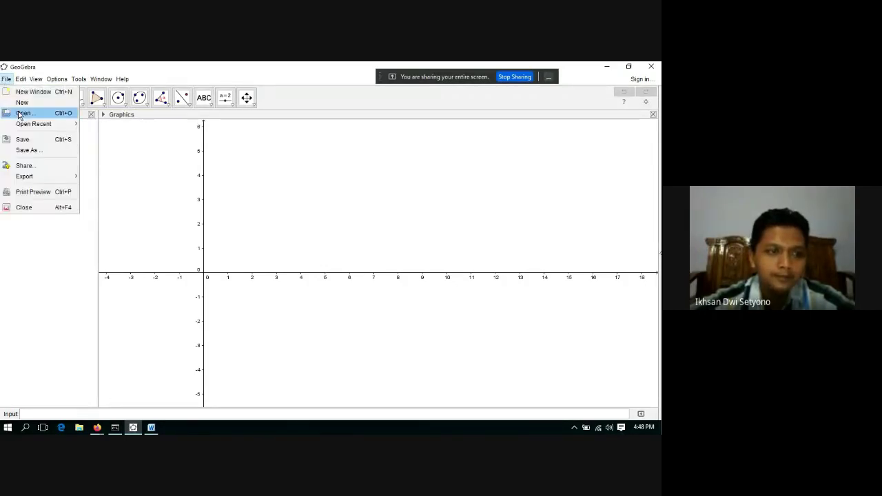
left_click(24, 114)
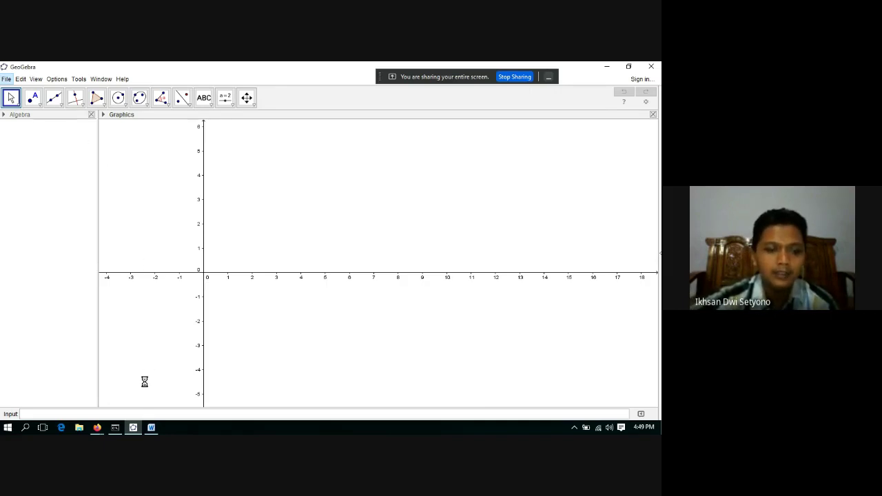
mouse_move(133, 426)
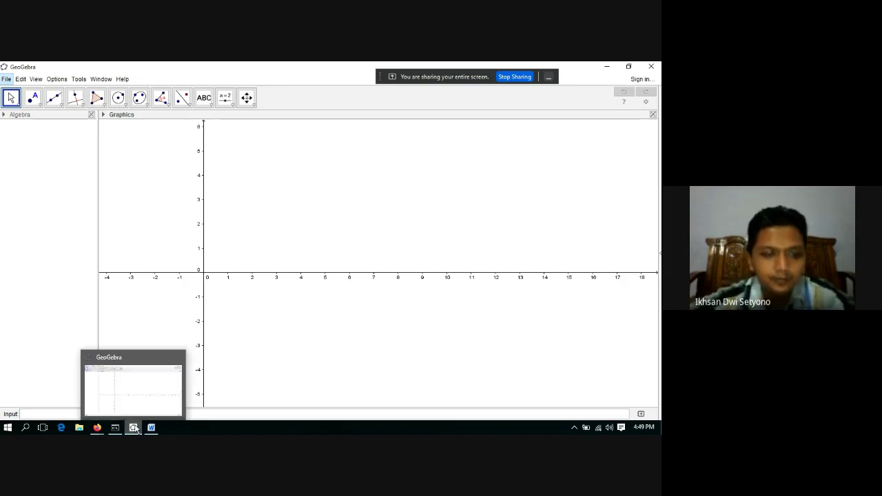
left_click(133, 391)
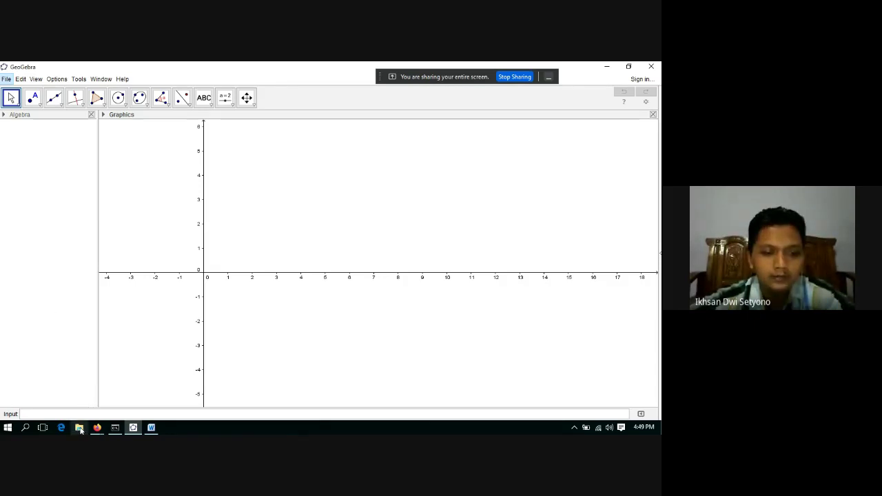
mouse_move(91, 429)
mouse_move(78, 415)
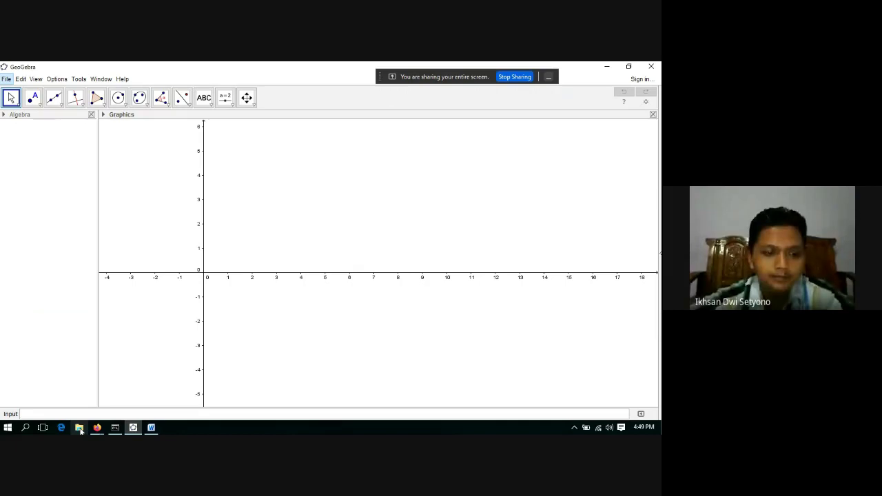
In File Explorer, open the GeoGebra file "Aktifitas 1" from the "softwere matematika" folder inside "Kerja" on drive F:
left_click(79, 428)
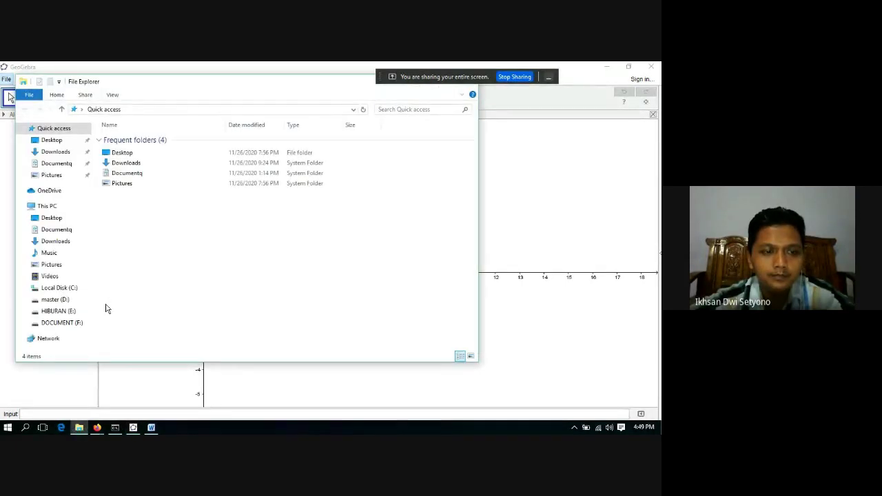
left_click(59, 323)
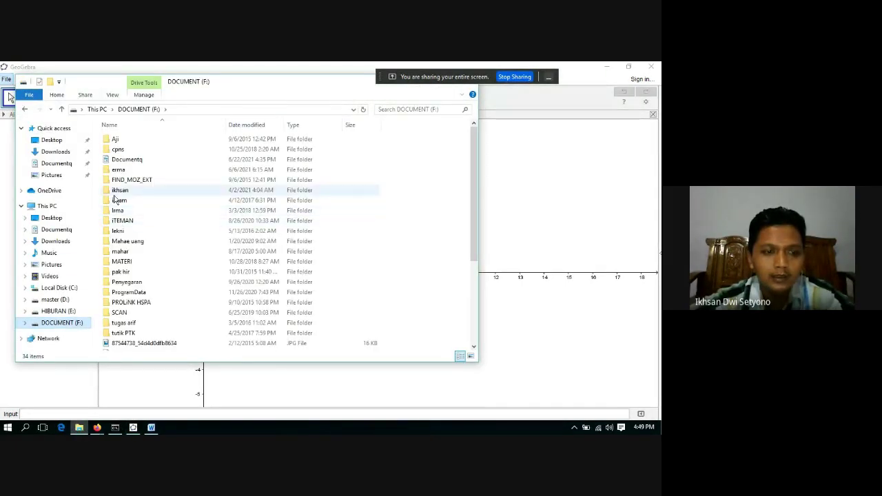
double_click(114, 194)
left_click(113, 200)
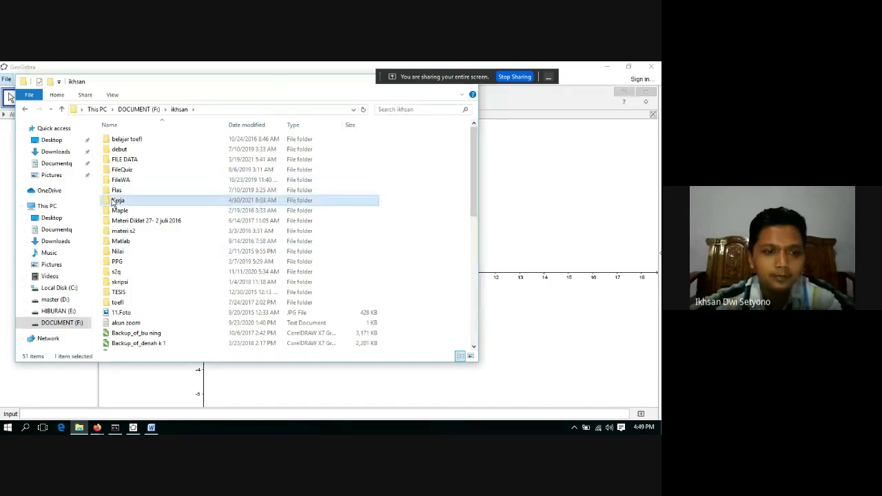
double_click(113, 201)
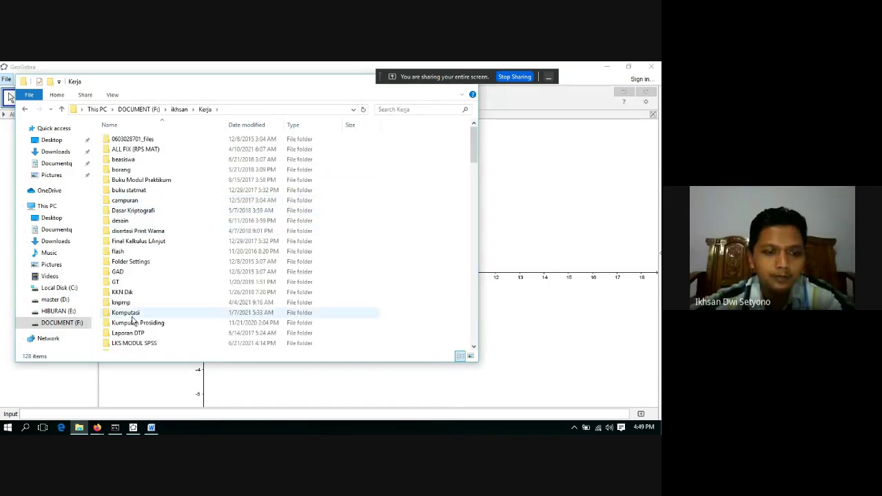
scroll(133, 321, "down", 3)
scroll(133, 287, "down", 3)
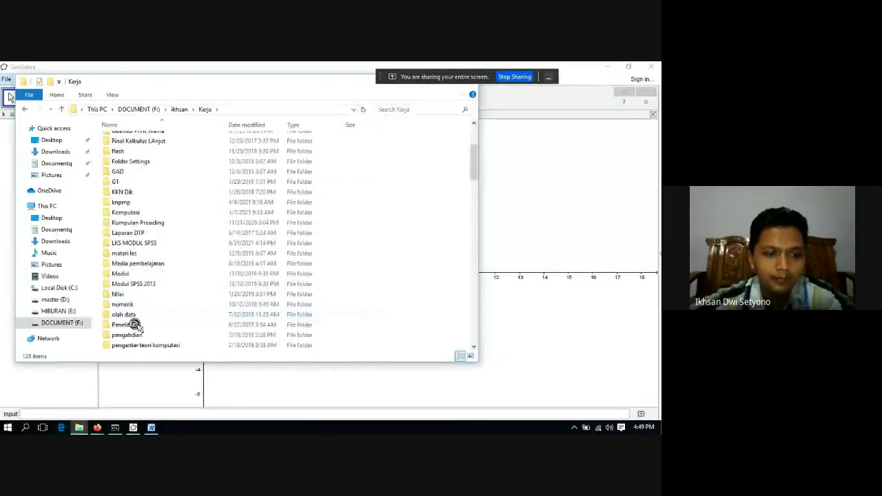
scroll(135, 288, "down", 3)
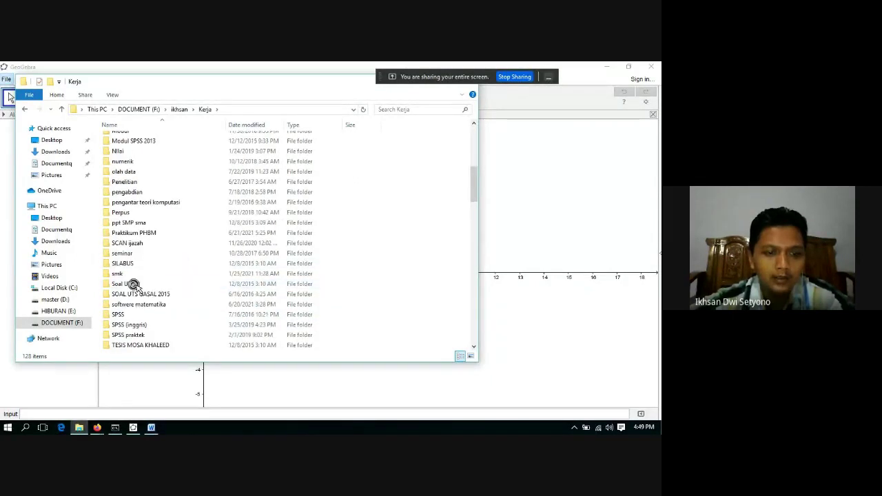
double_click(138, 305)
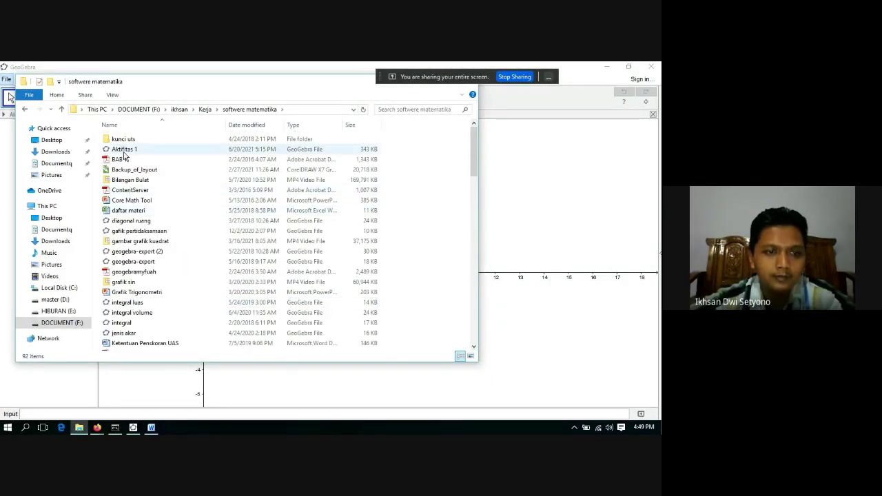
double_click(125, 149)
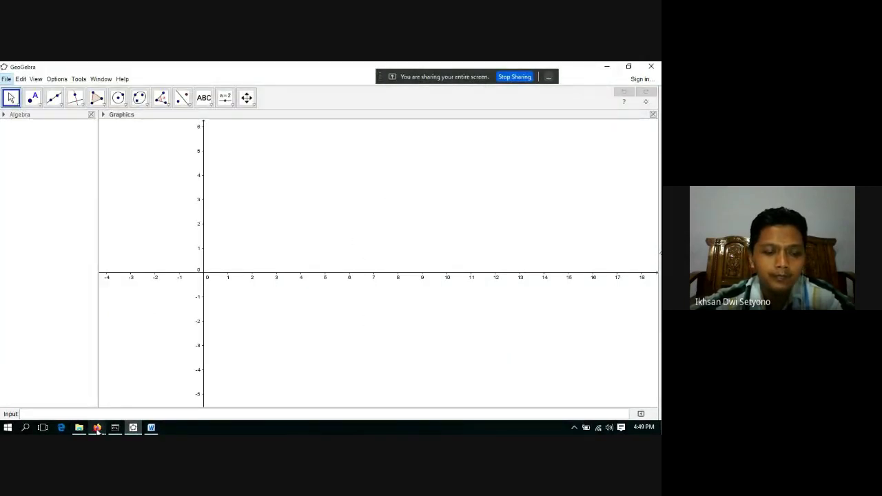
Dismiss the file opening dialog and close the empty desktop GeoGebra window
mouse_move(98, 428)
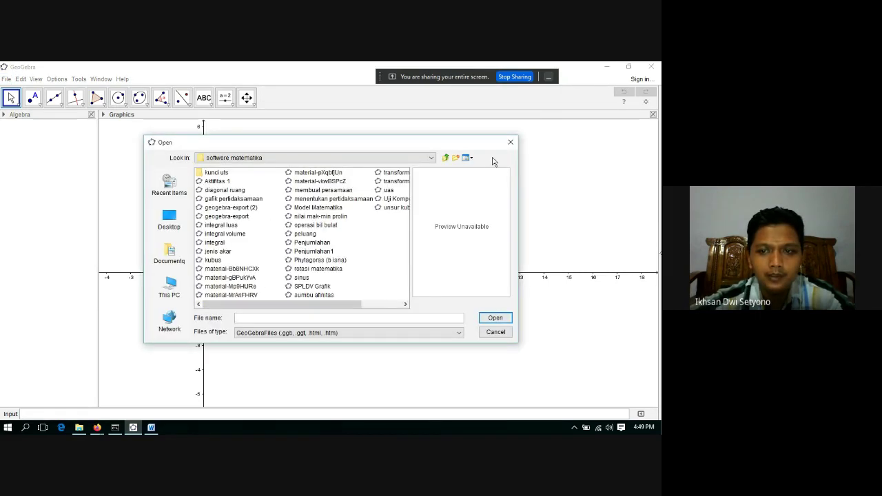
left_click(511, 141)
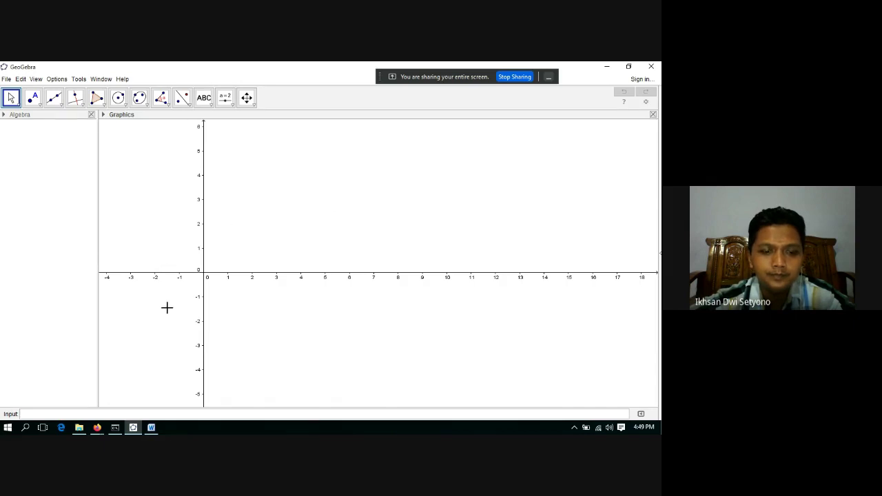
mouse_move(115, 428)
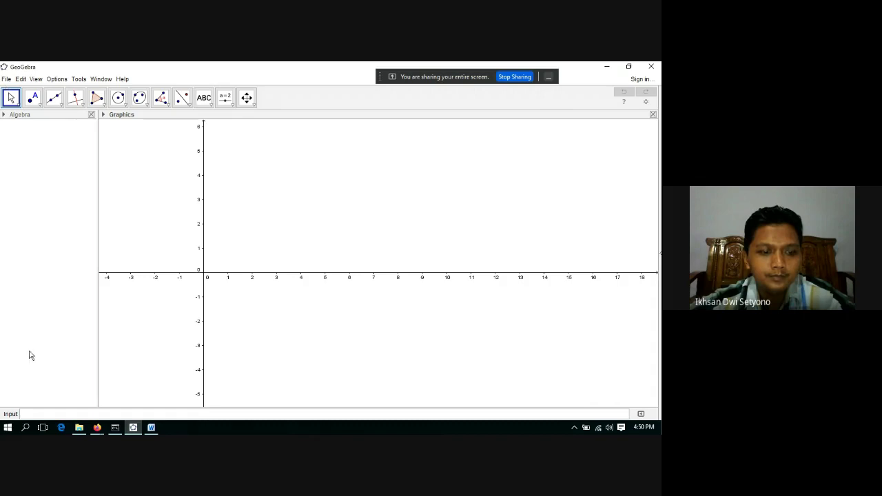
left_click(79, 427)
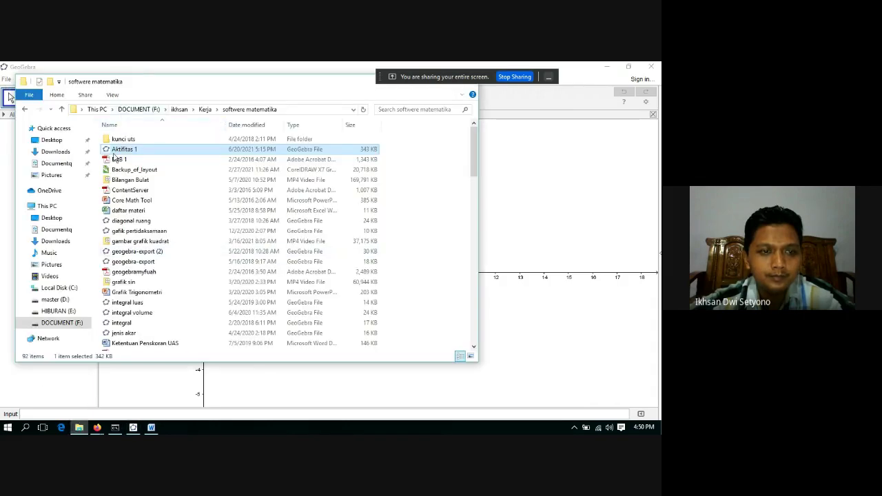
left_click_drag(116, 155, 526, 150)
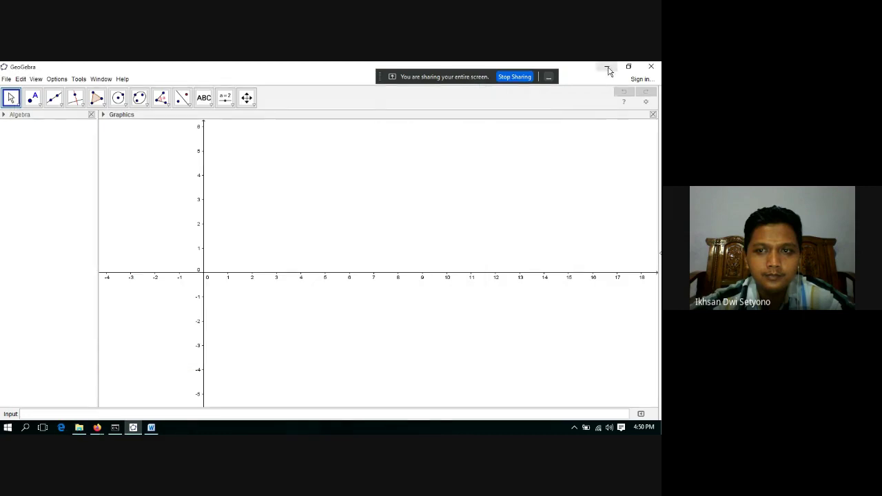
left_click(651, 68)
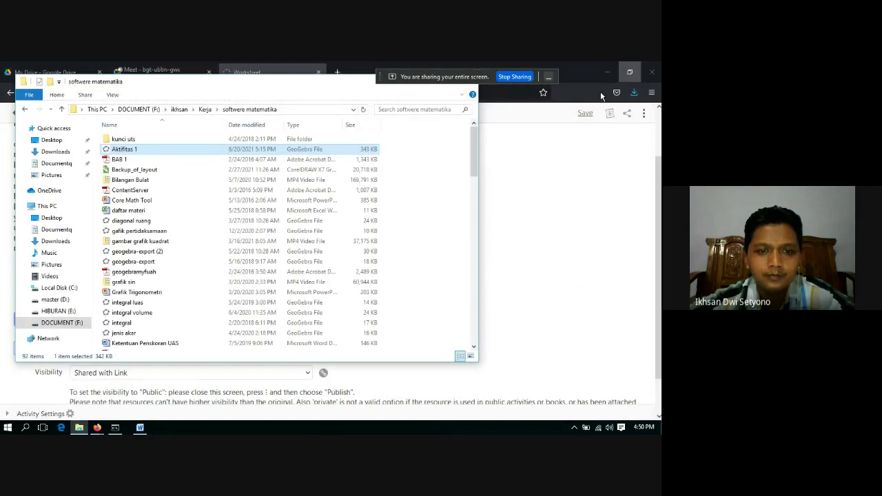
Return to the activity in the browser, add a GeoGebra element below the problem text and upload the "Aktifitas 1" file
left_click(522, 302)
left_click(76, 320)
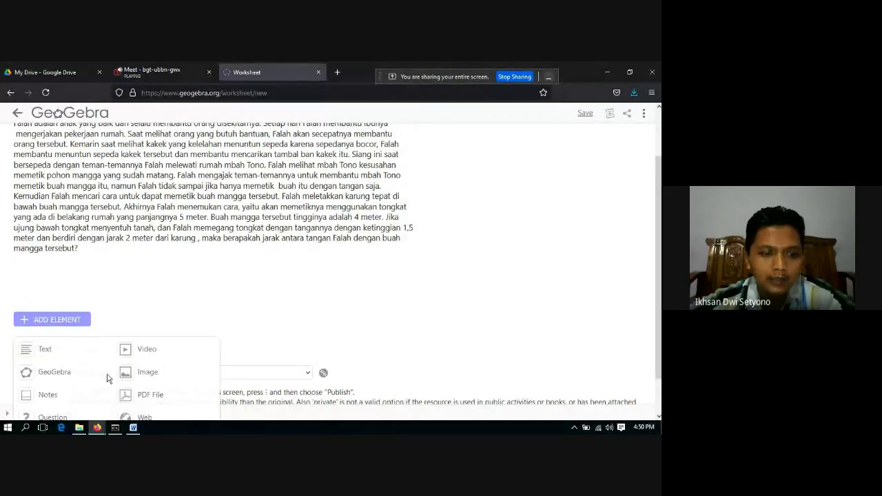
left_click(47, 376)
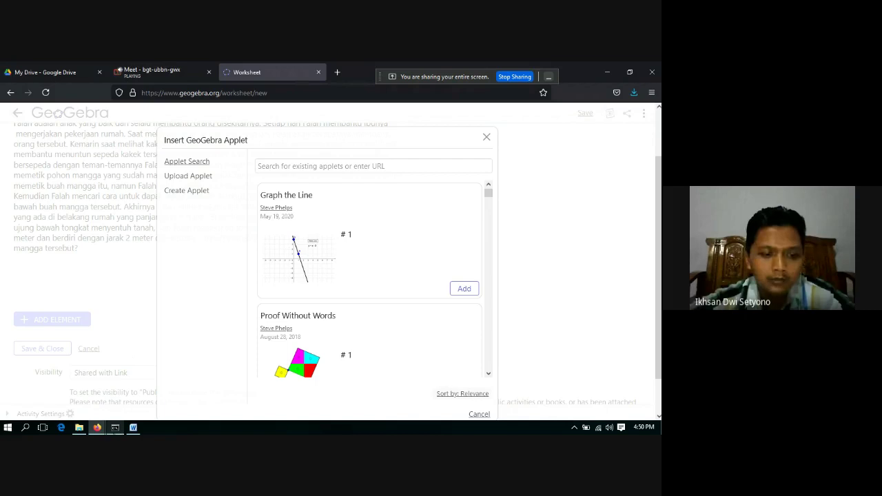
left_click(178, 195)
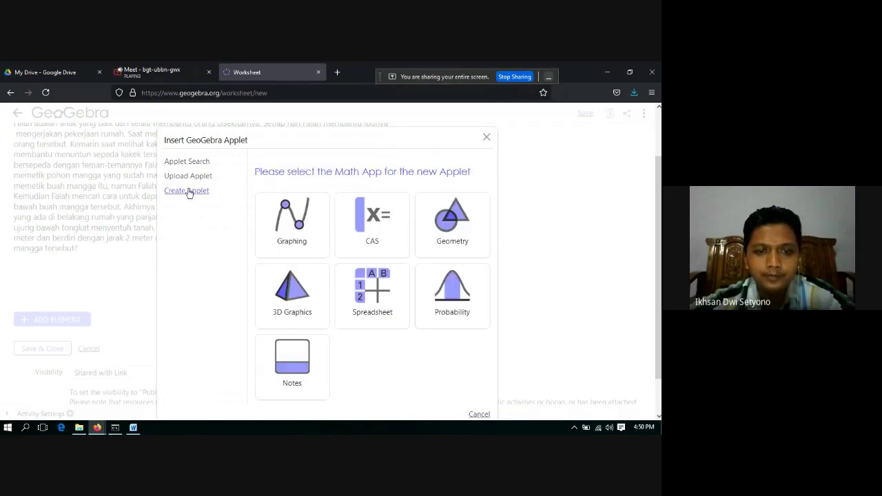
left_click(190, 176)
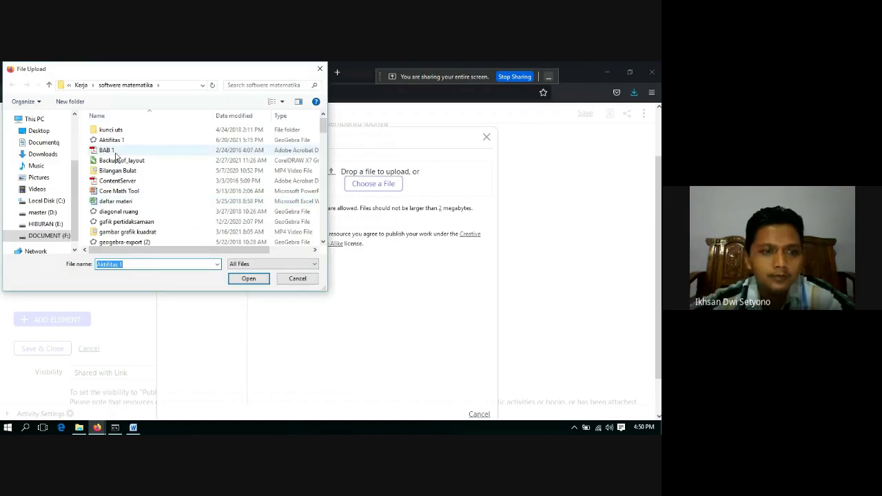
double_click(106, 143)
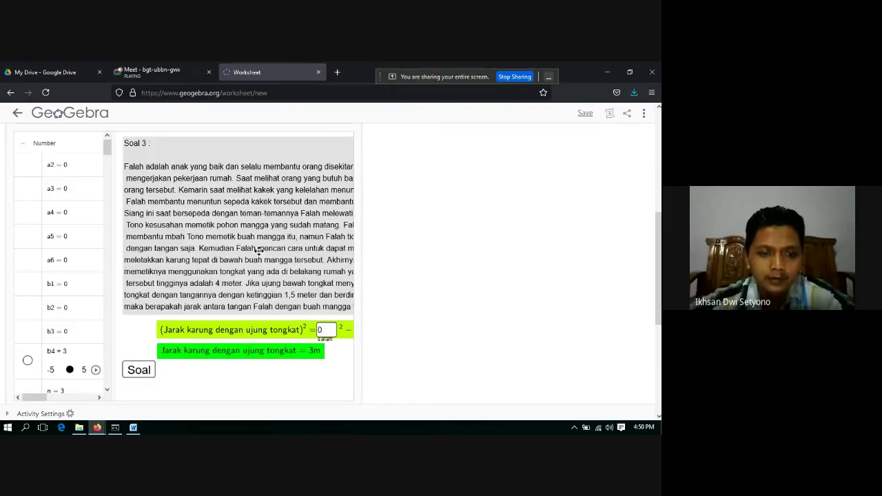
scroll(259, 251, "down", 4)
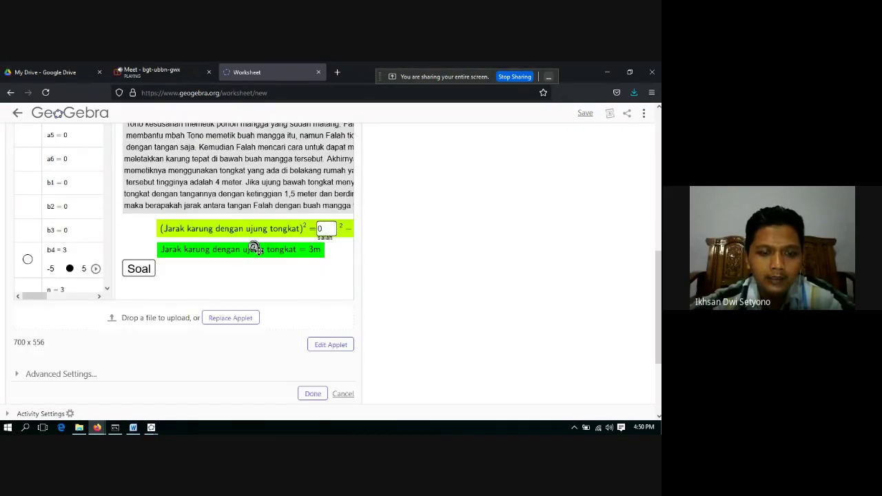
Switch to "Aktifitas 1.ggb" in desktop GeoGebra, close its Algebra view and save the file
mouse_move(151, 427)
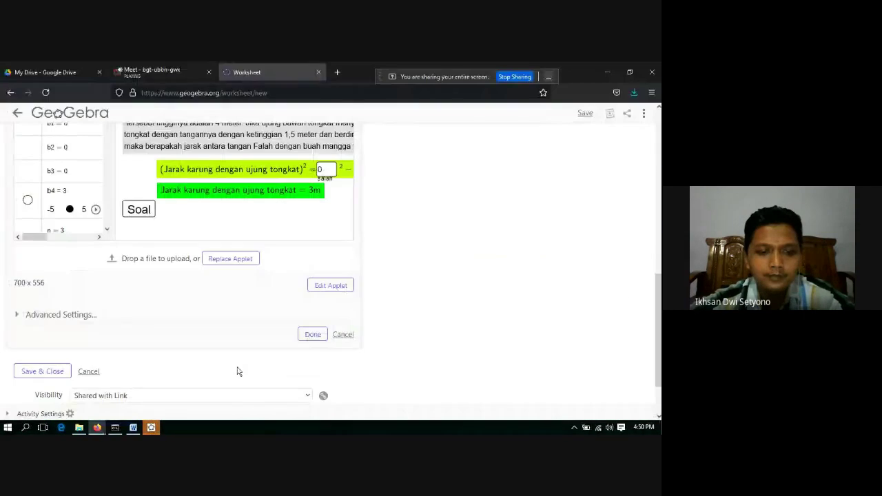
left_click(152, 427)
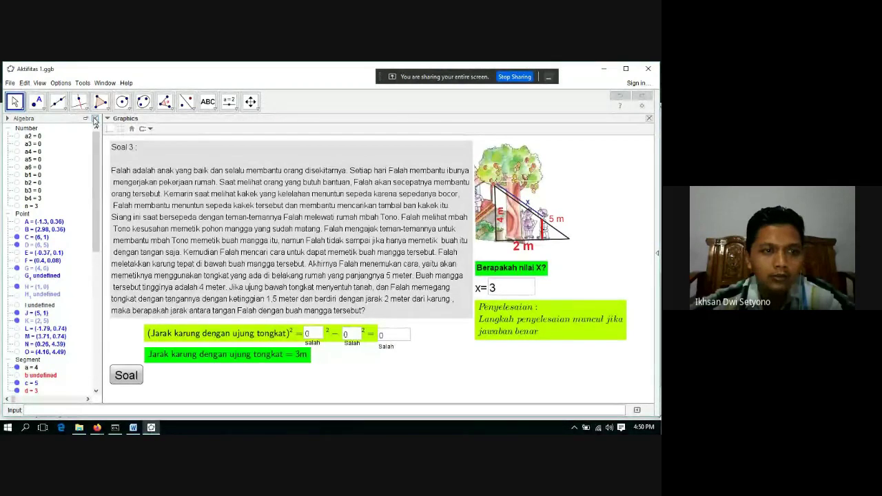
left_click(95, 119)
left_click(10, 82)
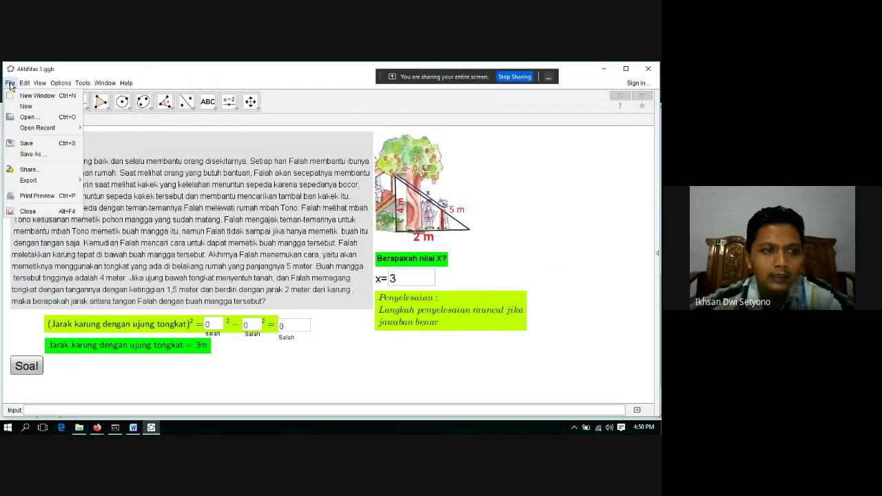
left_click(26, 142)
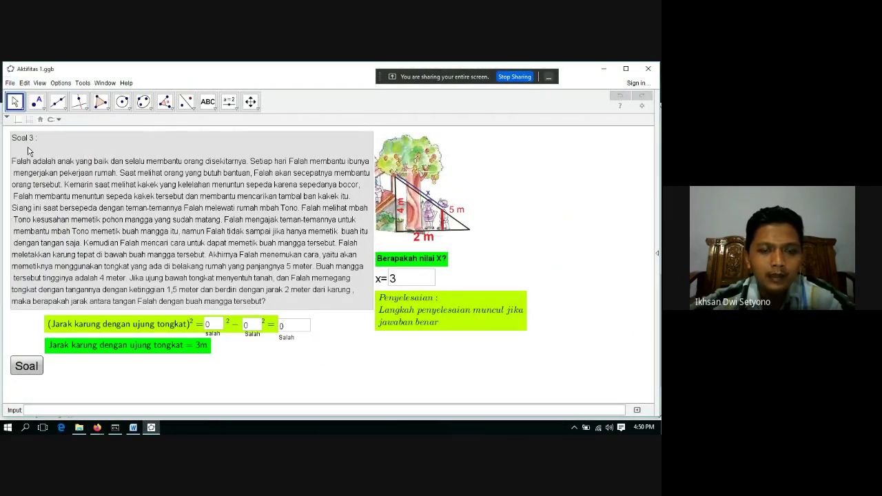
Close the desktop GeoGebra window and replace the activity's applet with a fresh upload of the "Aktifitas 1" file
left_click(648, 69)
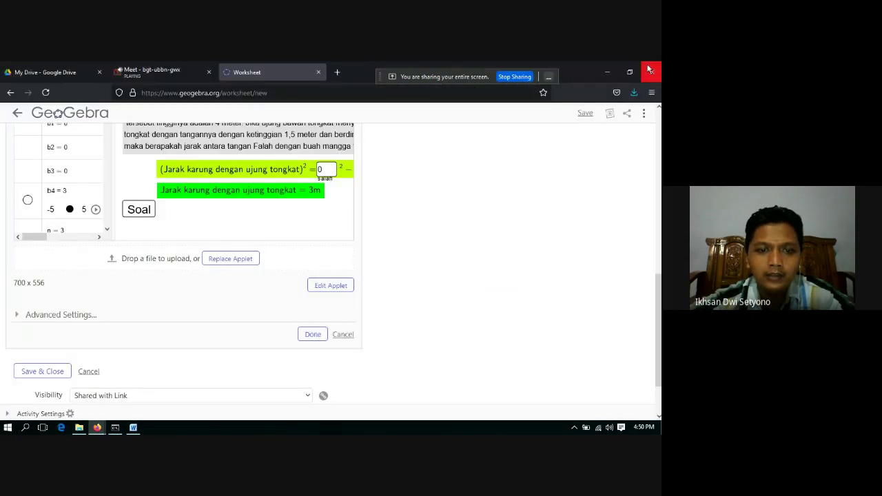
left_click(232, 260)
left_click(207, 176)
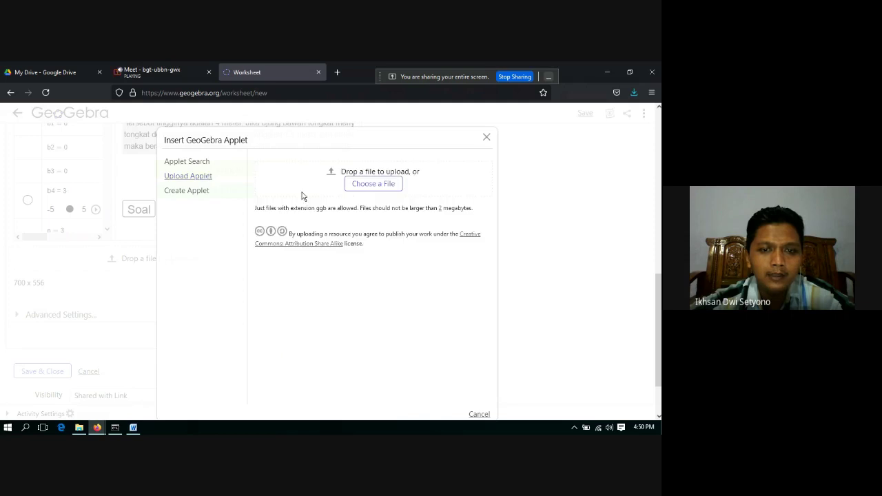
left_click(373, 184)
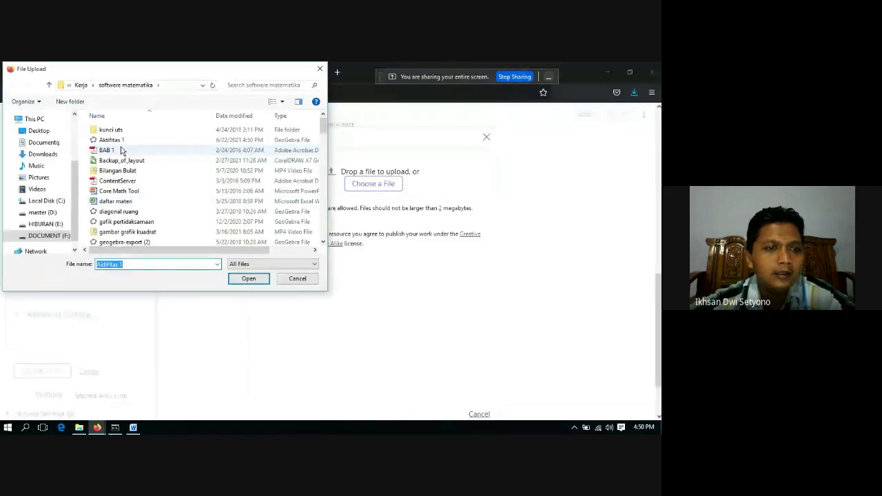
double_click(114, 141)
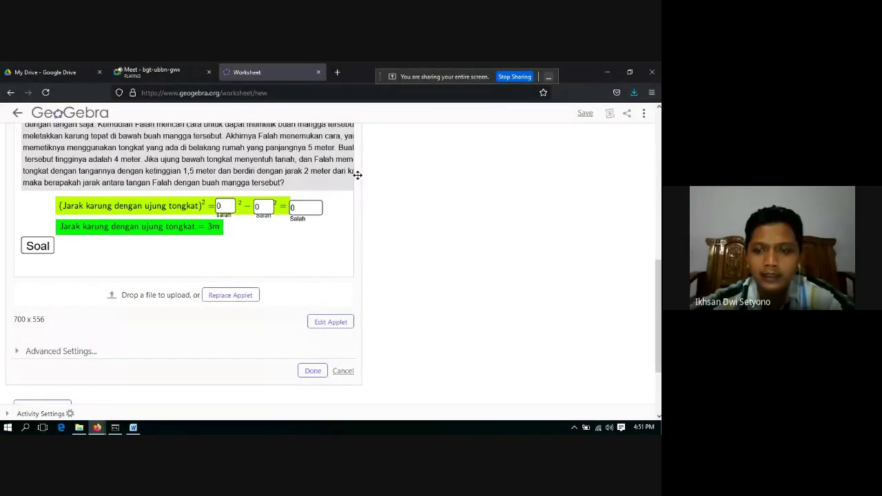
left_click_drag(658, 288, 640, 269)
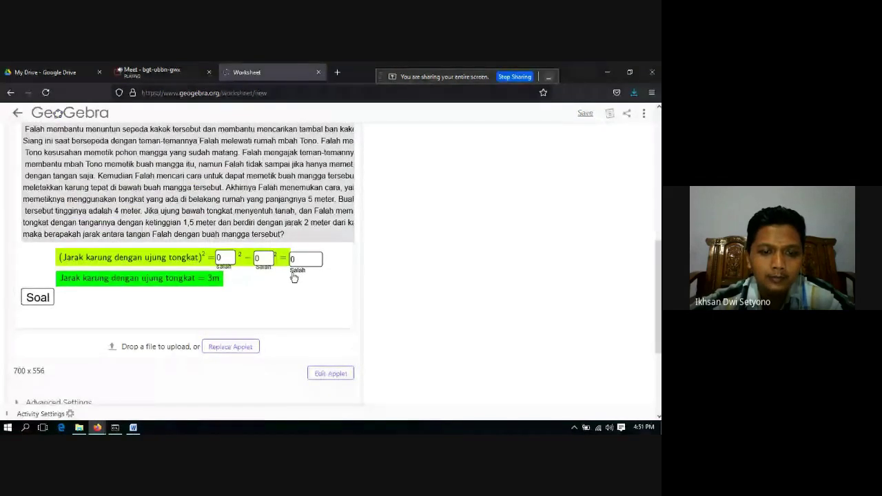
left_click(322, 381)
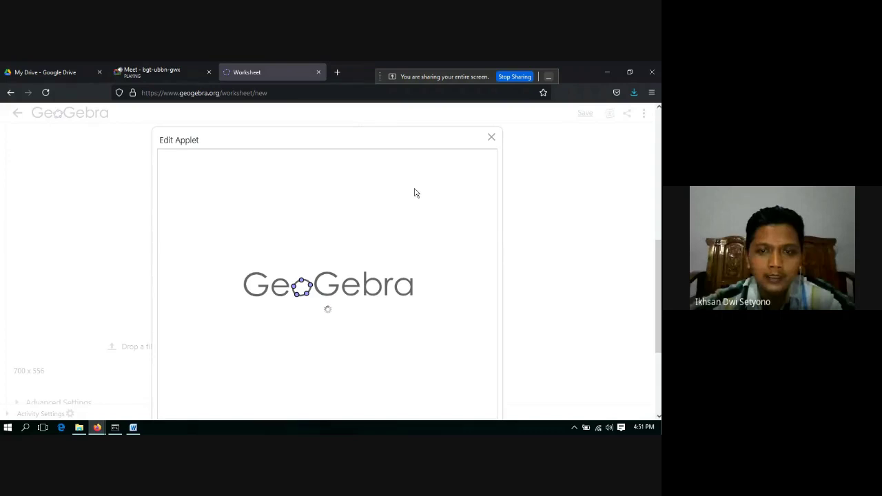
left_click(492, 137)
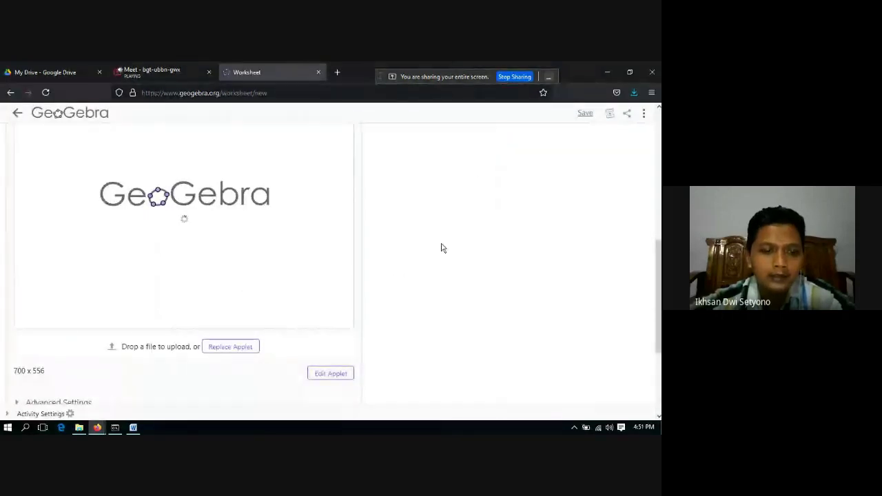
Set the applet's width to 500 in the element's advanced settings
scroll(443, 248, "down", 2)
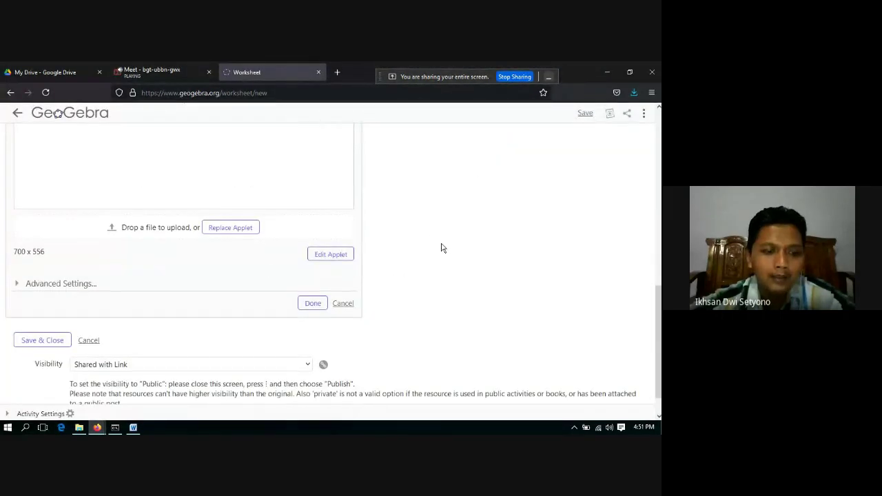
left_click(25, 284)
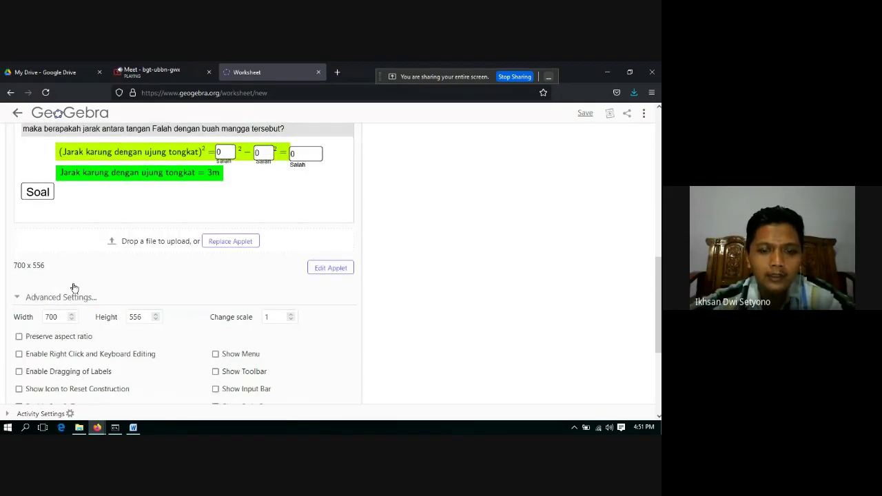
left_click_drag(63, 318, 31, 316)
type("50")
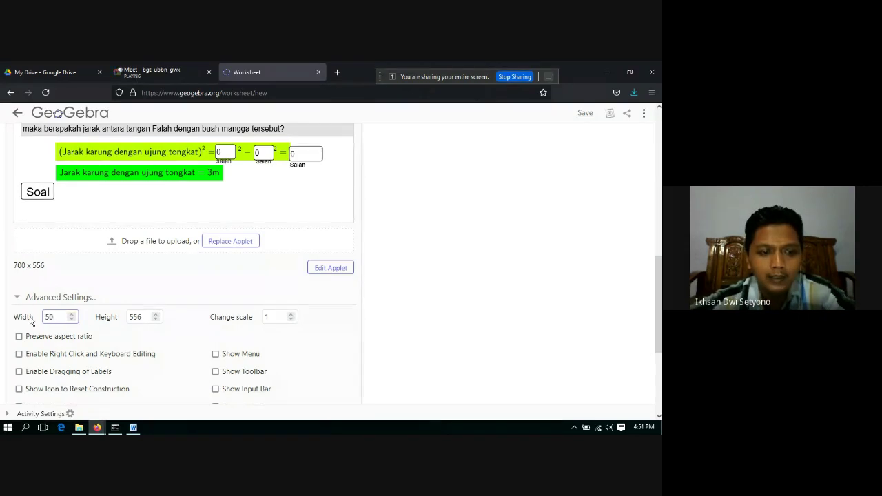
left_click(178, 320)
scroll(178, 320, "up", 3)
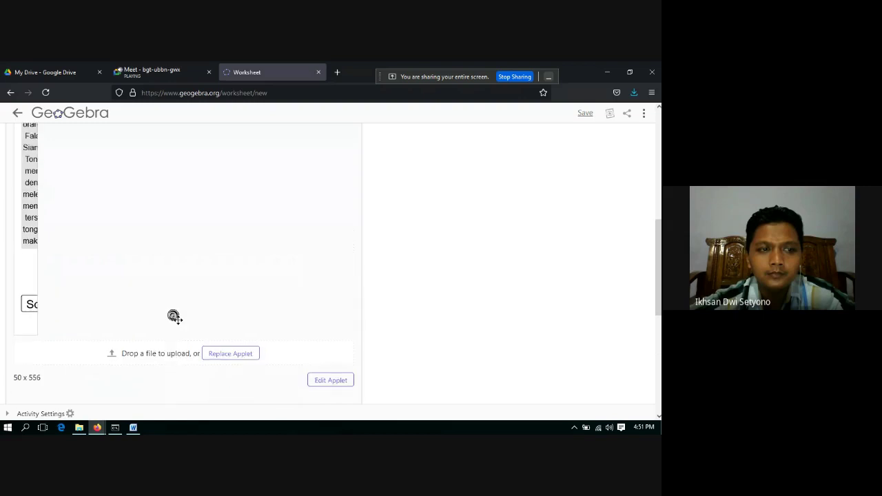
scroll(178, 320, "down", 2)
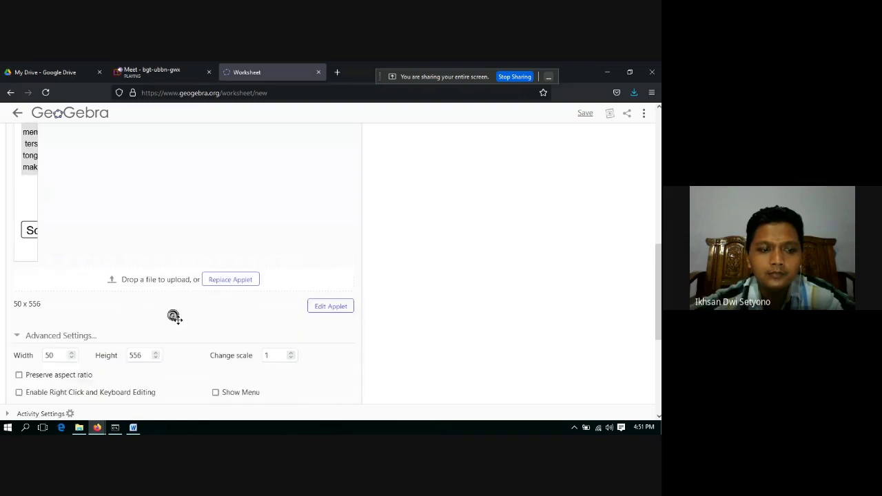
left_click(59, 354)
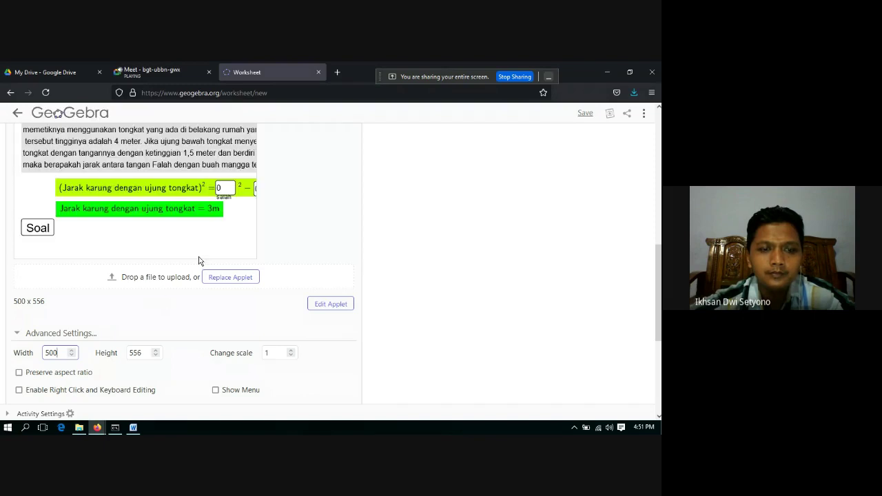
Enable Preserve aspect ratio for the applet, set its scale to 0.3 and finish editing the element
left_click(135, 344)
left_click(145, 352)
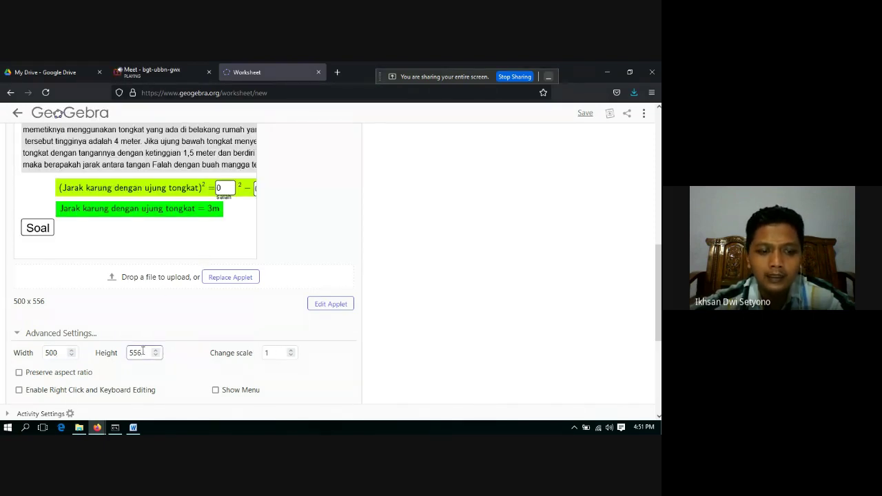
left_click_drag(143, 351, 128, 352)
left_click(19, 373)
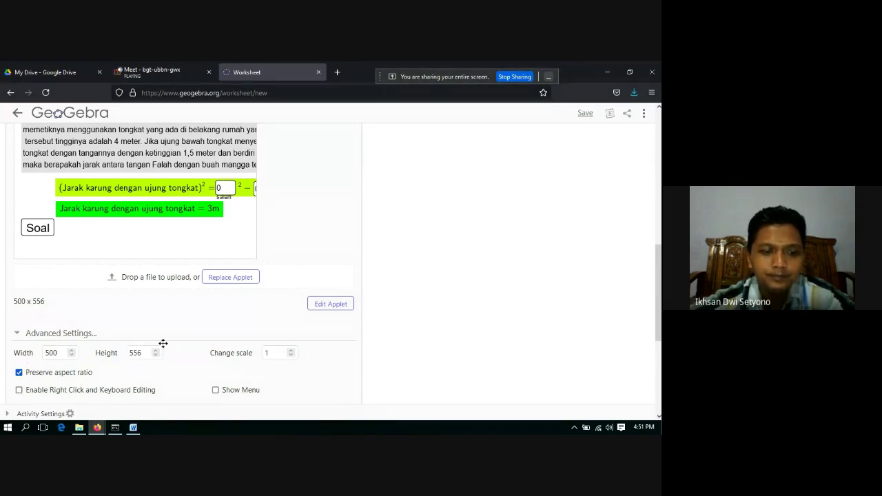
left_click(291, 356)
scroll(185, 348, "down", 3)
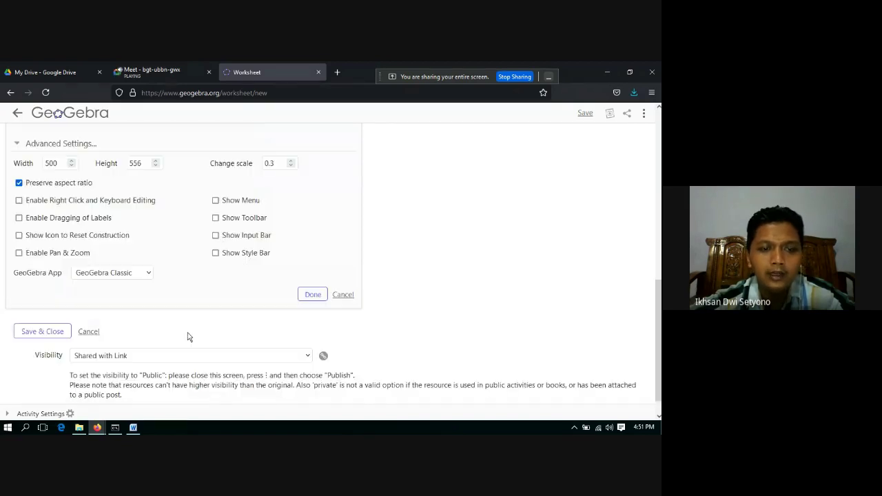
scroll(196, 280, "up", 3)
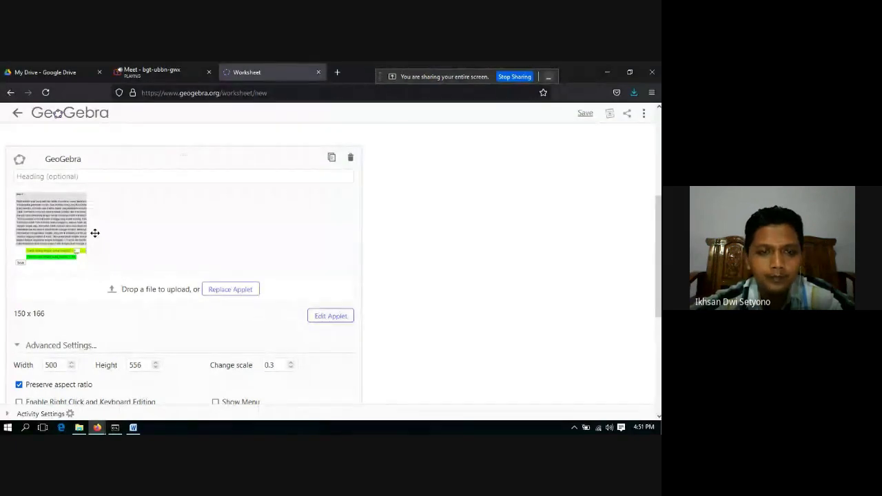
scroll(126, 215, "down", 3)
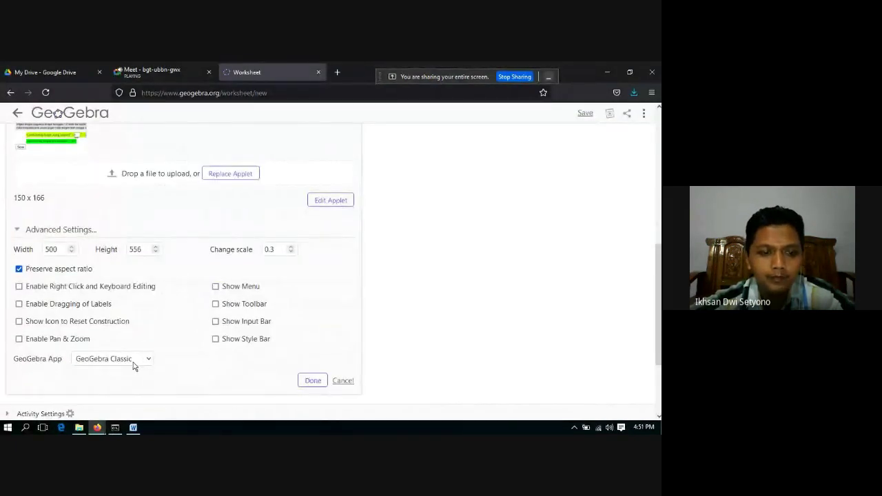
left_click(312, 381)
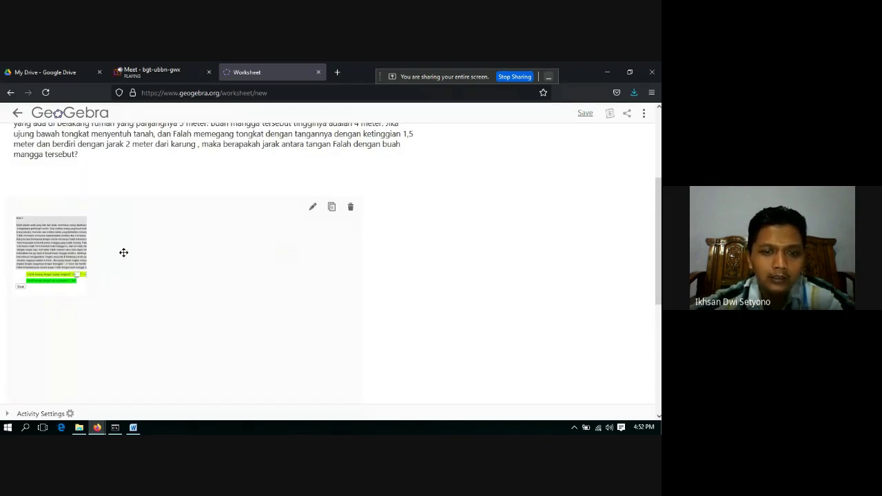
Reopen the GeoGebra element for editing, review its advanced settings and close the editor
left_click(314, 209)
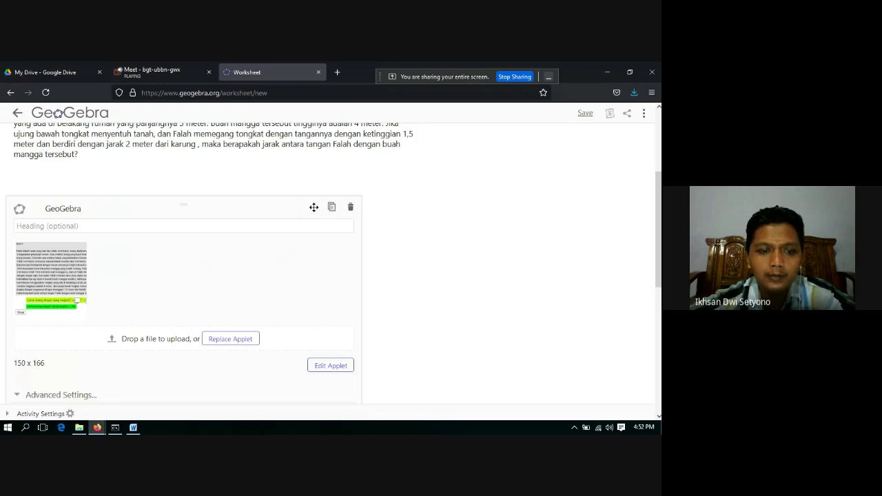
left_click(83, 395)
scroll(80, 388, "down", 4)
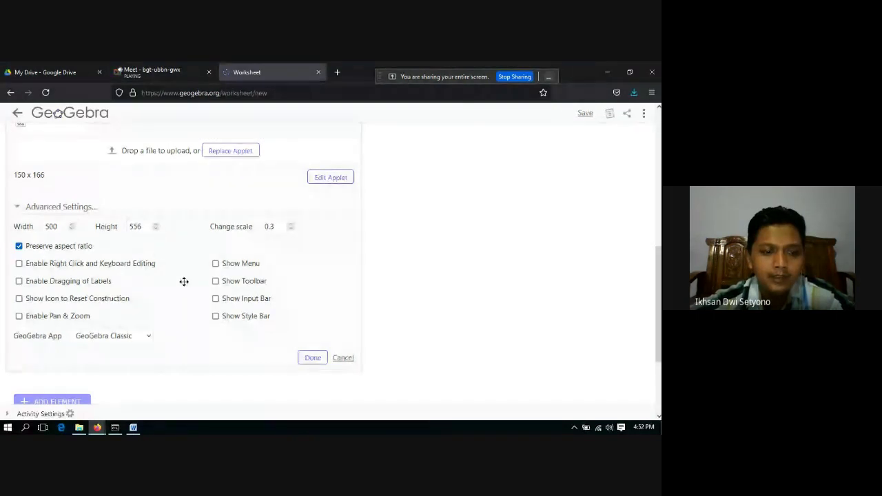
left_click(311, 360)
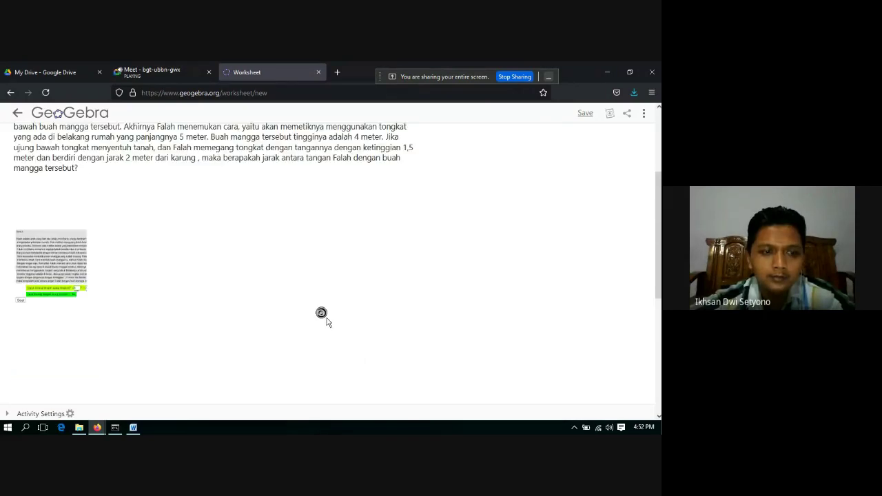
Delete the scaled-down GeoGebra element and add a new one below the problem text with the "Aktifitas 1" file uploaded
scroll(327, 322, "down", 2)
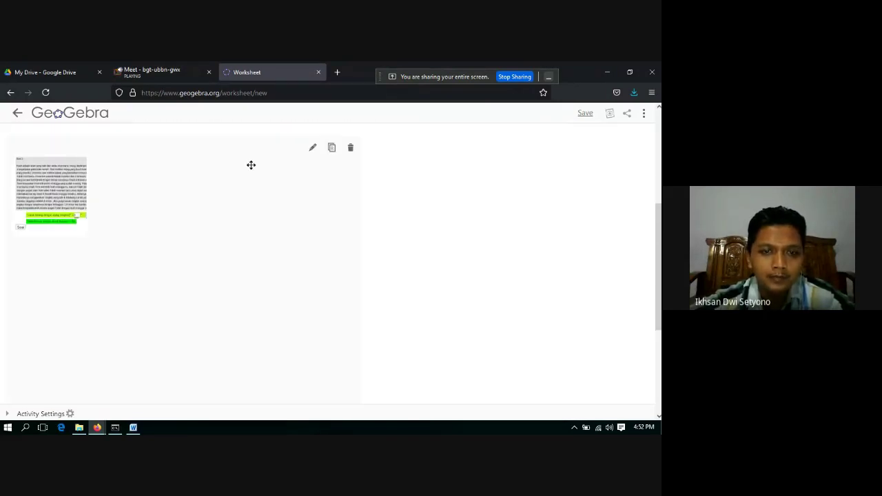
left_click(353, 149)
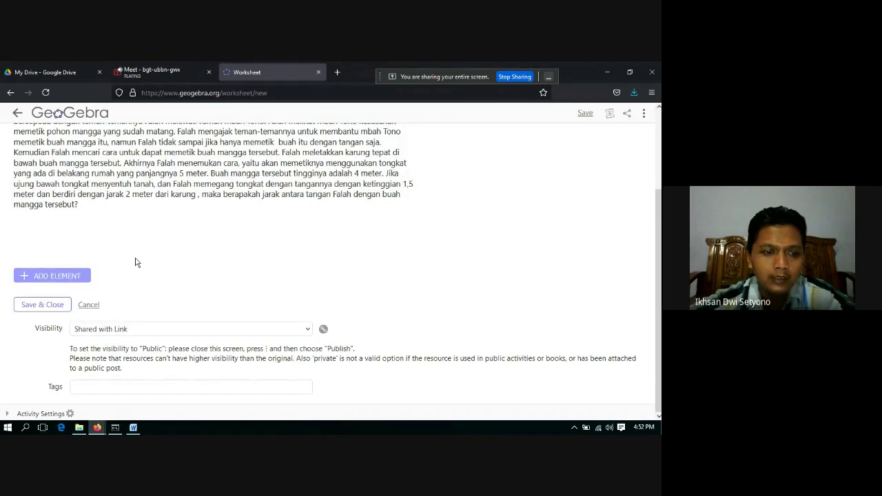
left_click(74, 276)
left_click(55, 329)
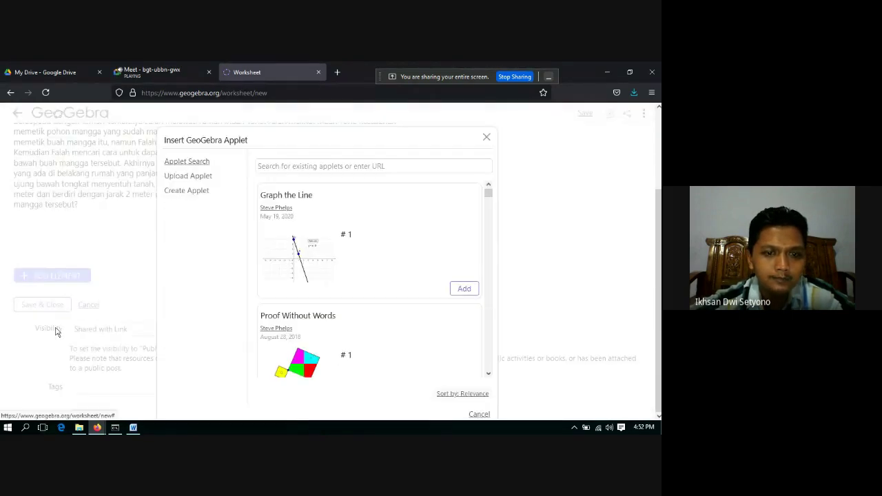
left_click(185, 178)
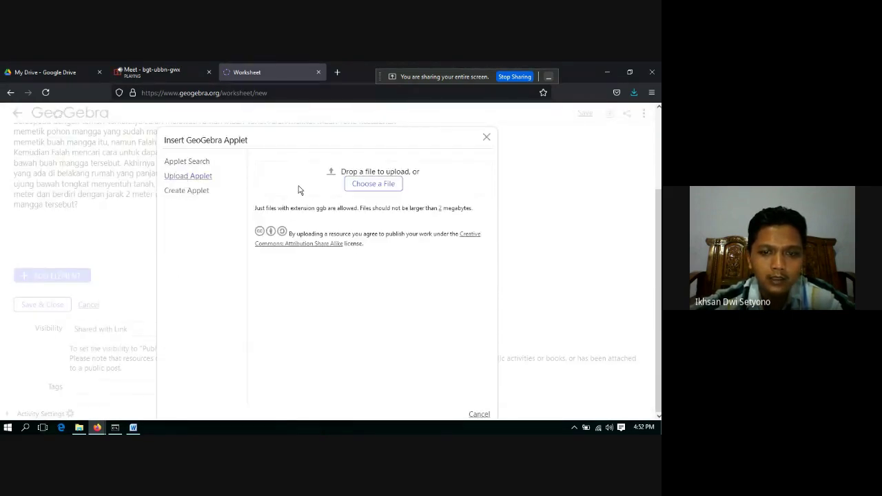
left_click(364, 185)
double_click(111, 139)
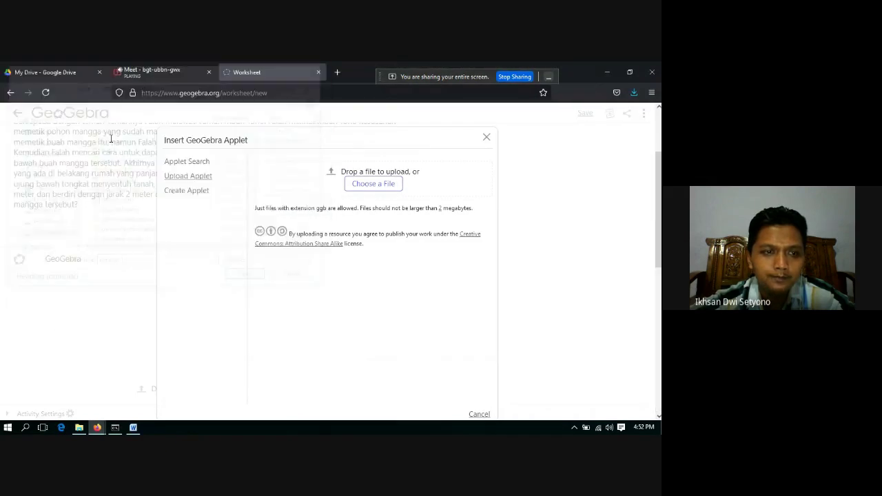
Set the newly uploaded applet's scale to 0.8 in its advanced settings
scroll(209, 207, "down", 5)
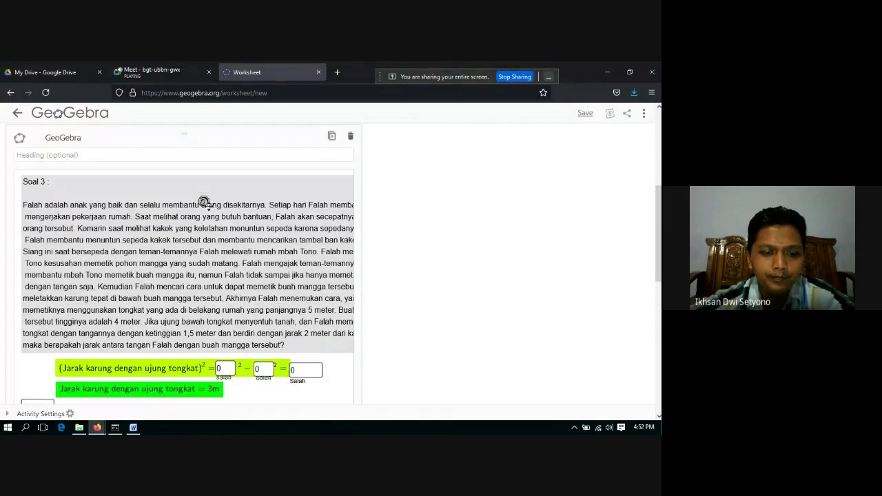
scroll(234, 294, "down", 1)
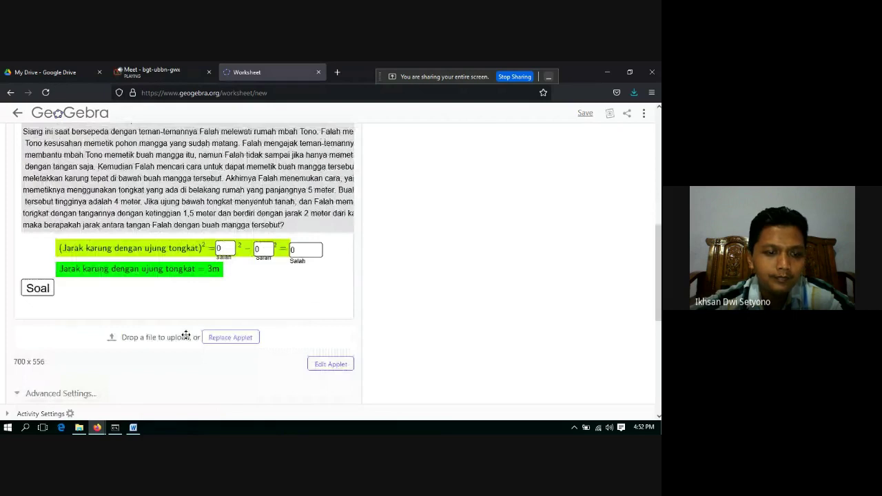
scroll(177, 317, "down", 3)
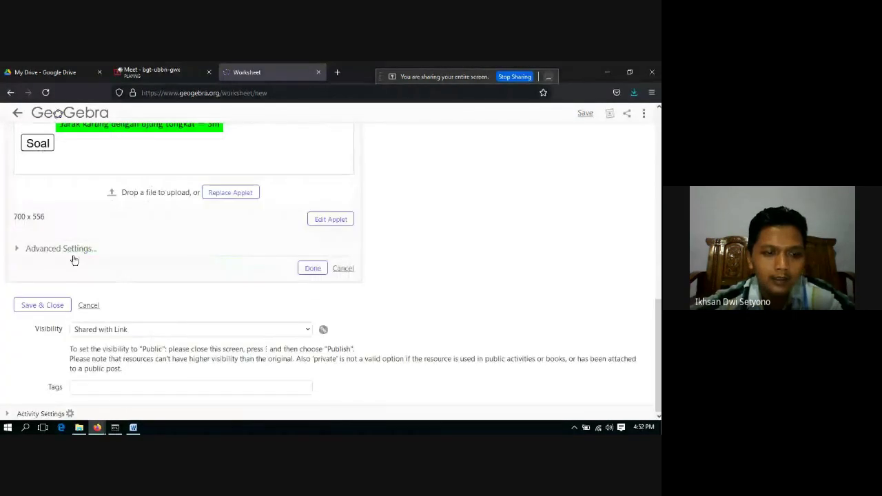
left_click(64, 248)
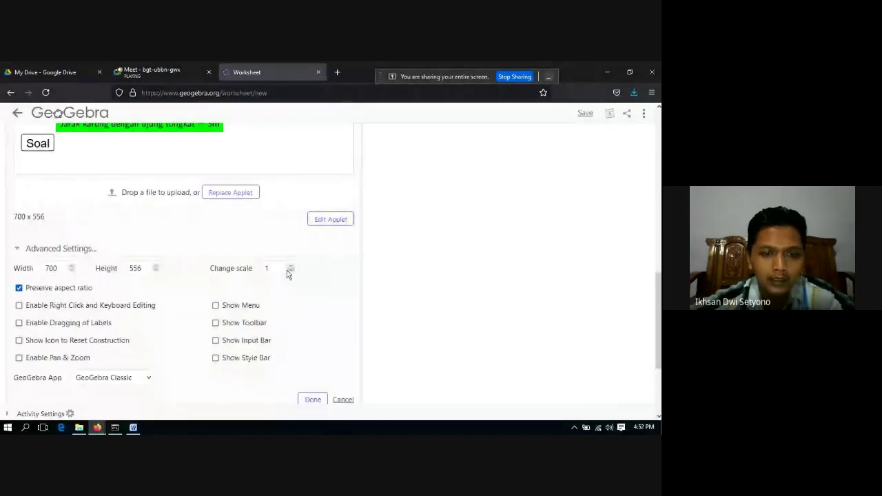
left_click(291, 271)
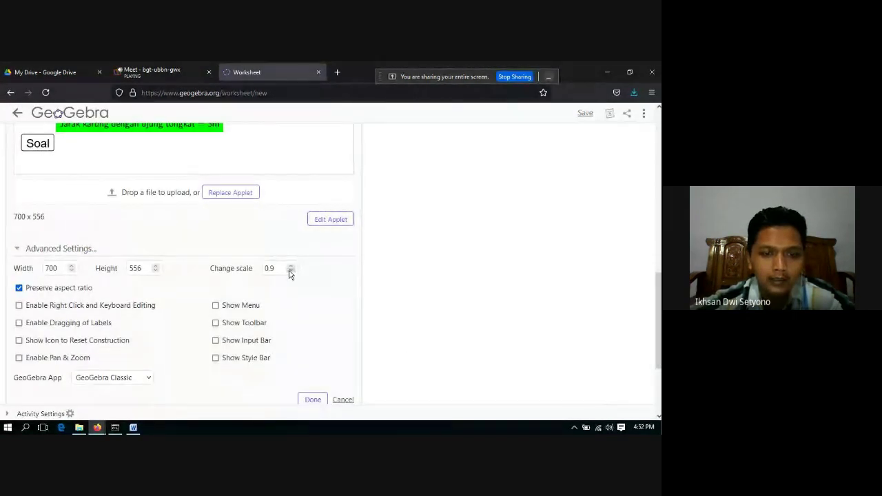
left_click(311, 397)
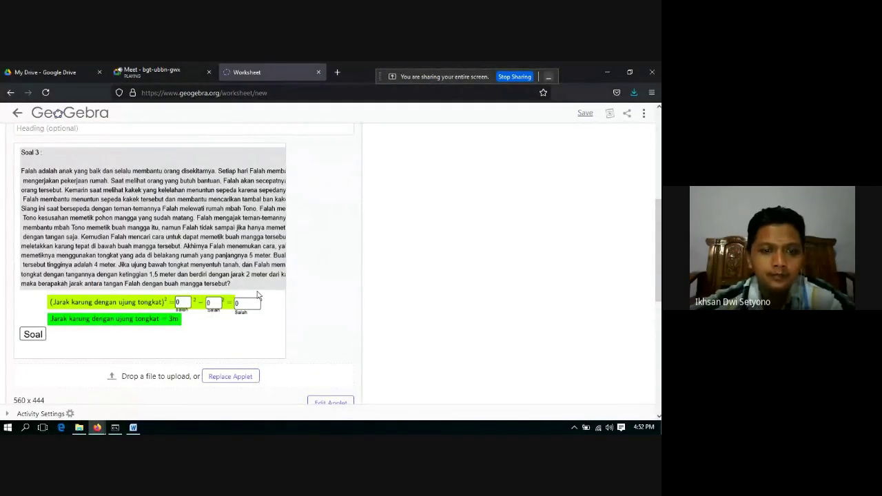
scroll(264, 311, "down", 3)
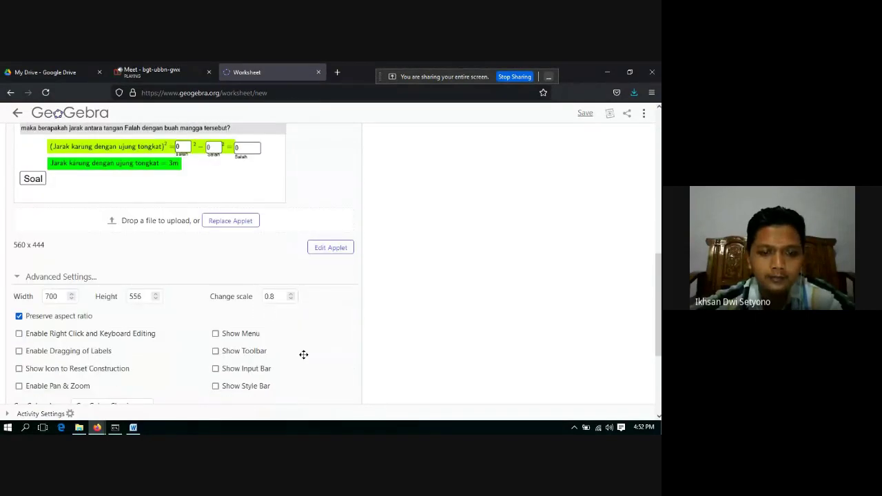
scroll(304, 355, "down", 3)
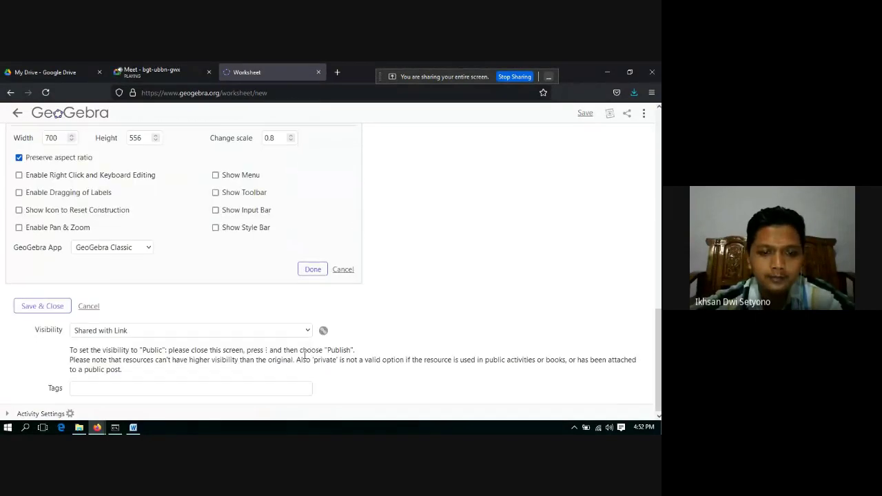
Finish editing the rescaled applet element and check its display below the problem text
left_click(313, 269)
scroll(222, 261, "up", 3)
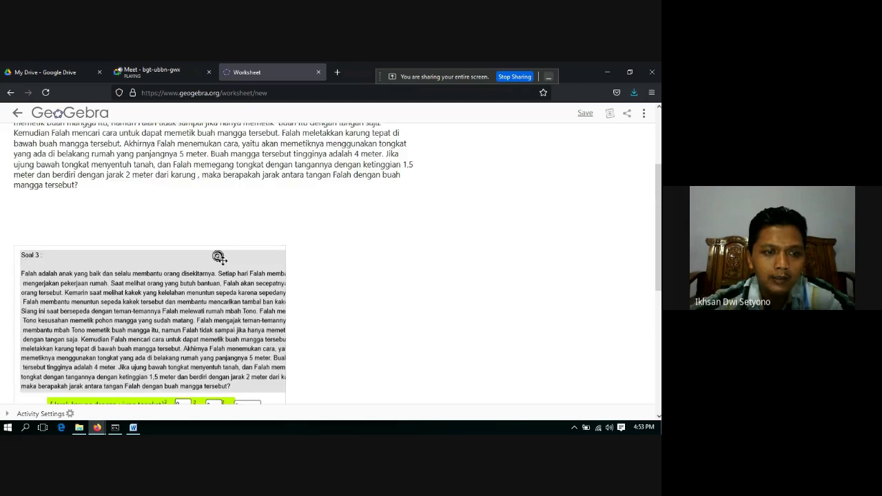
scroll(219, 258, "down", 8)
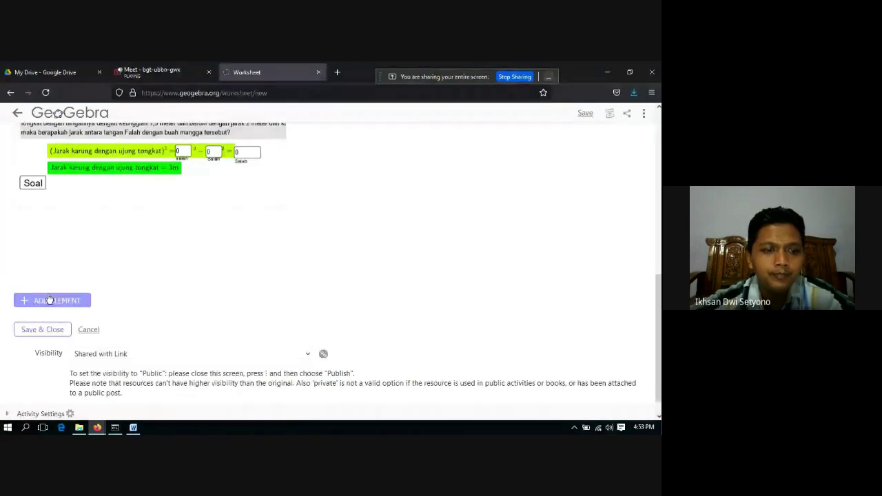
Try out a Video element below the applet and close it without entering a link
left_click(46, 301)
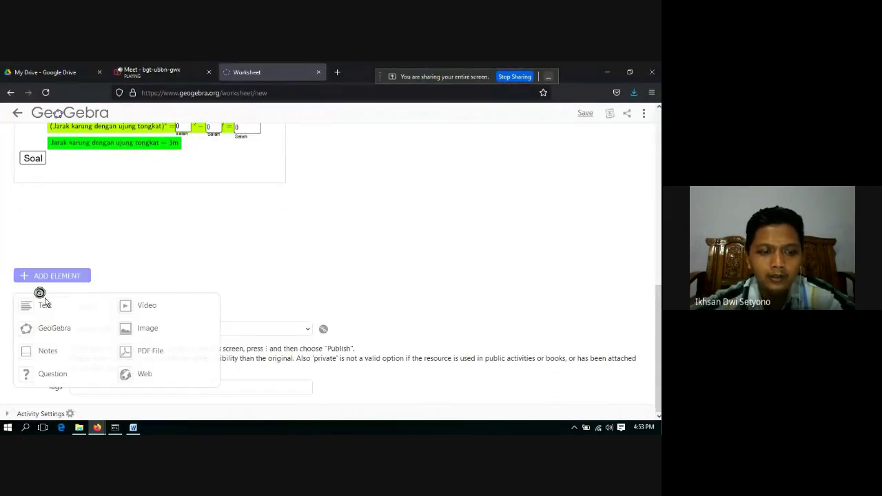
left_click(133, 311)
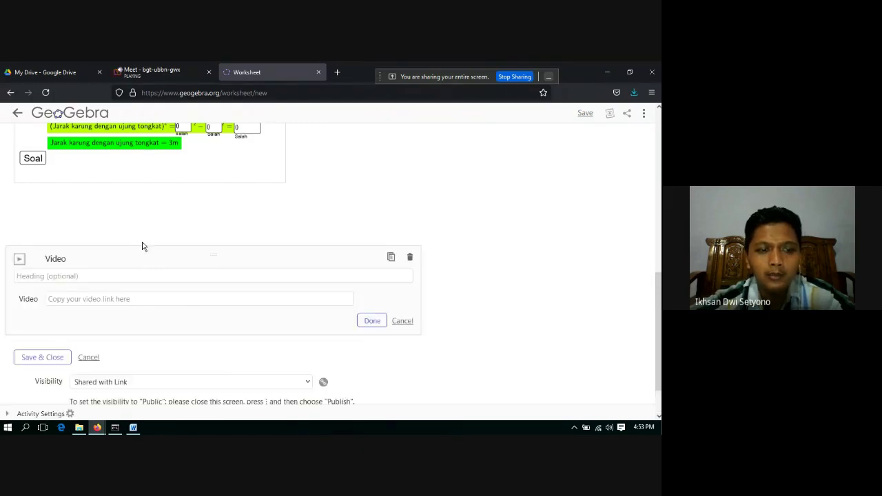
left_click(80, 298)
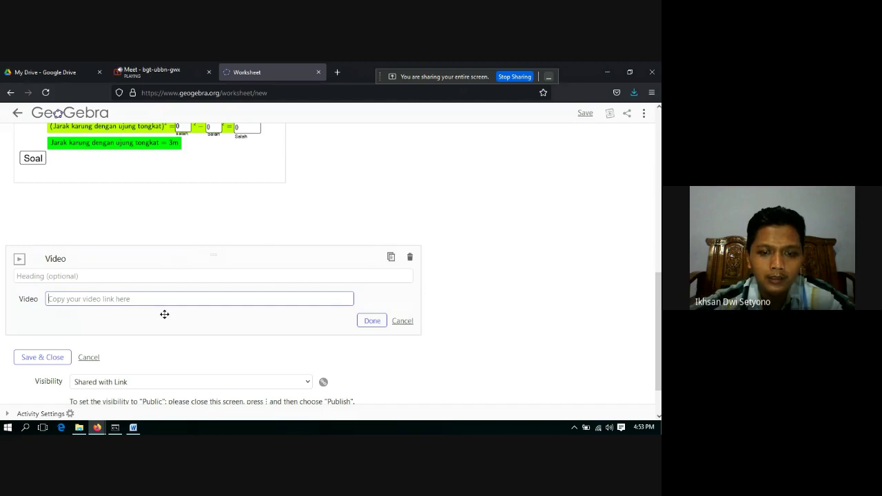
left_click(370, 321)
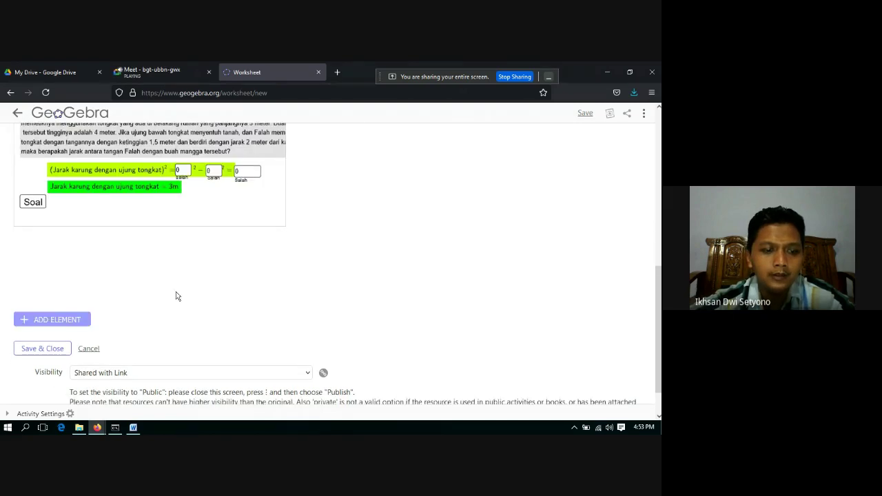
Try out a Question element, switch it to multiple choice to view its answer options and discard it
left_click(28, 319)
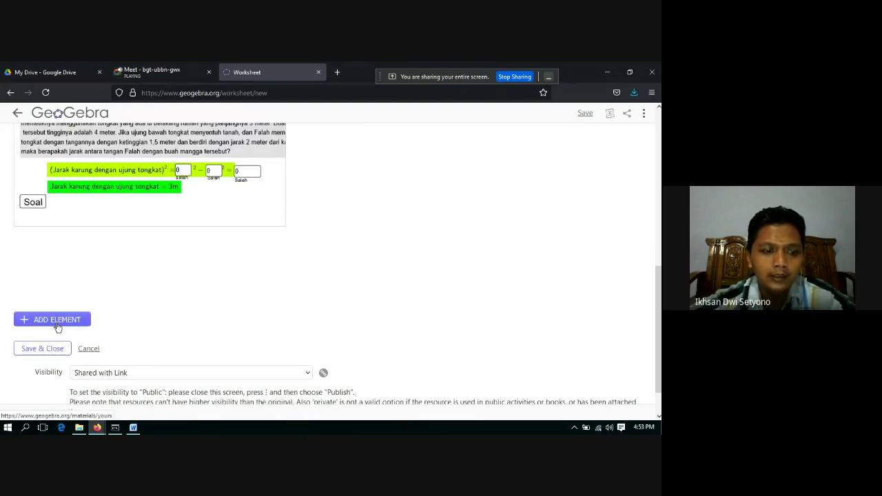
scroll(132, 339, "down", 1)
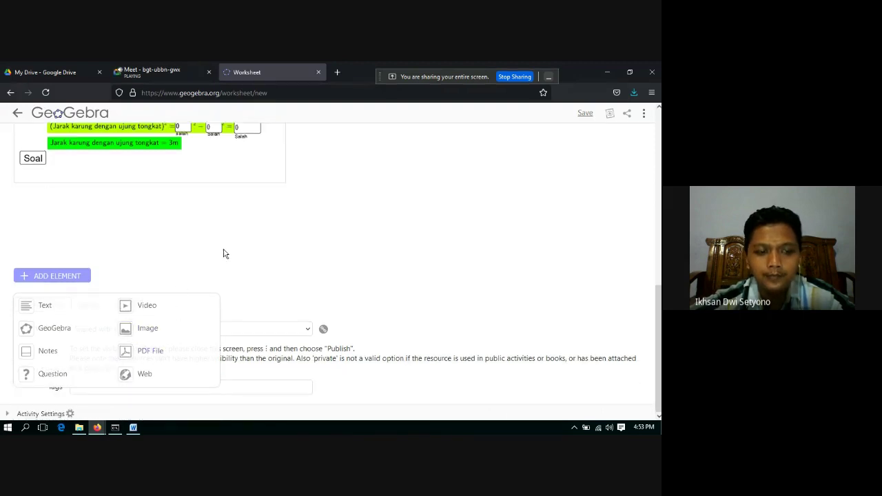
left_click(43, 375)
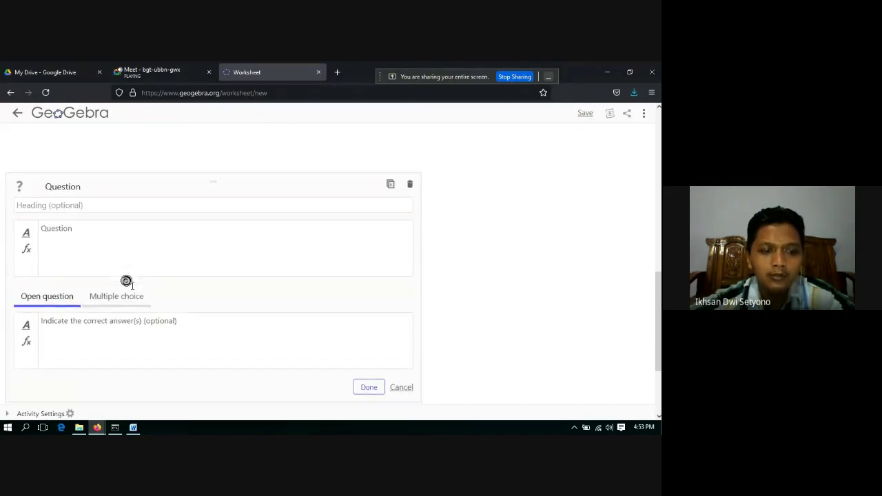
left_click(91, 300)
scroll(55, 312, "down", 2)
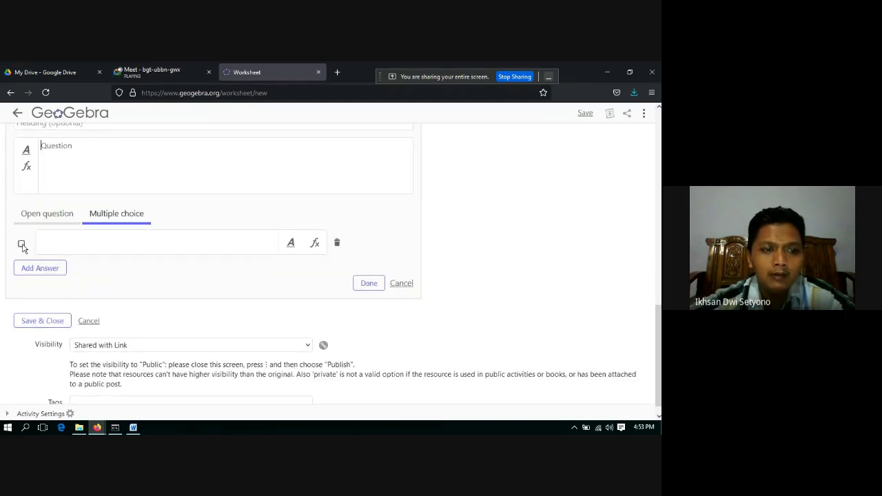
scroll(30, 243, "up", 1)
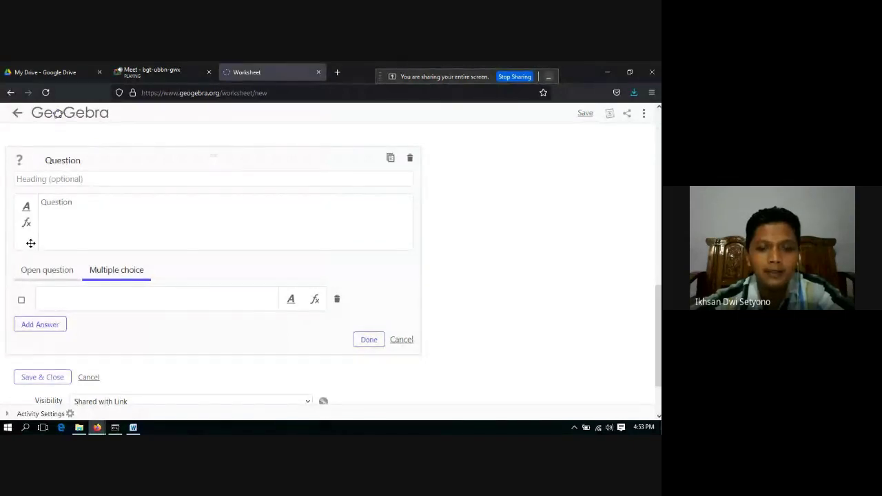
left_click(399, 343)
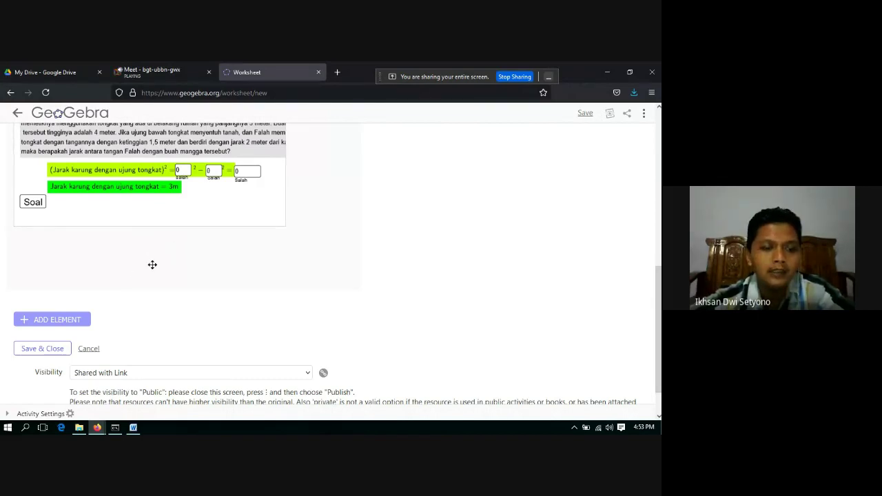
Try out a Web element below the applet, view its URL field and delete the element
left_click(68, 323)
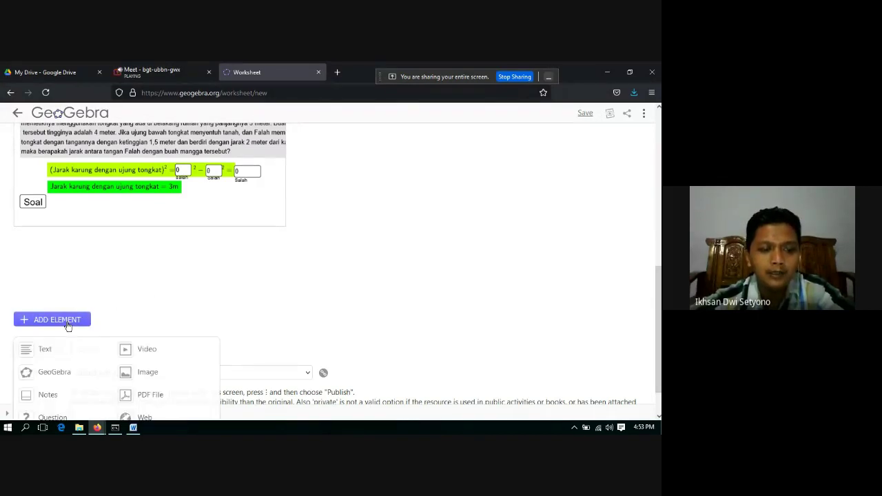
scroll(182, 337, "down", 1)
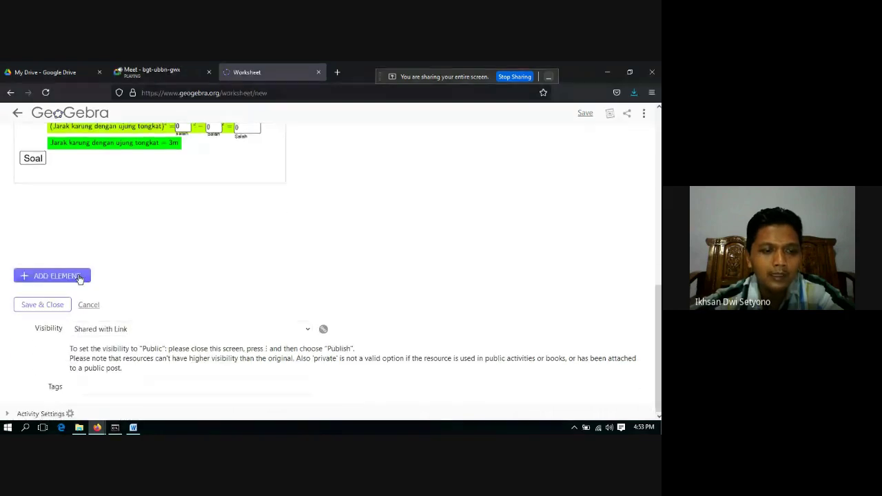
left_click(78, 278)
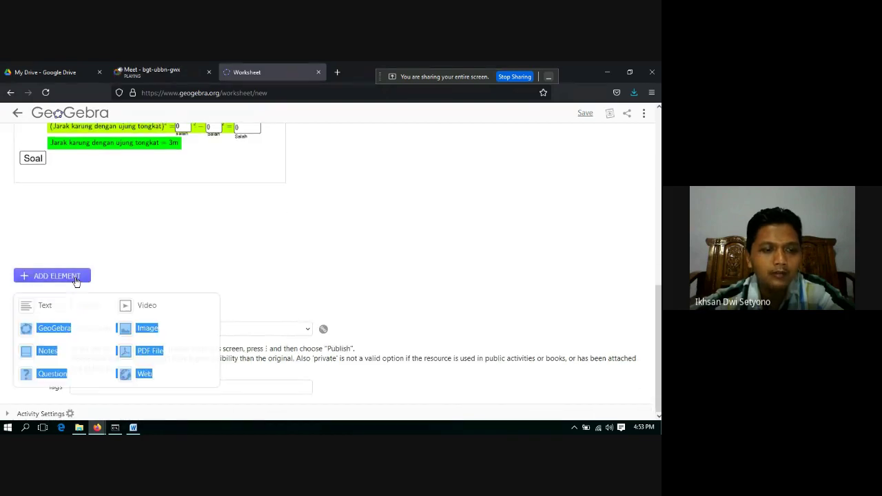
left_click(176, 359)
left_click(143, 373)
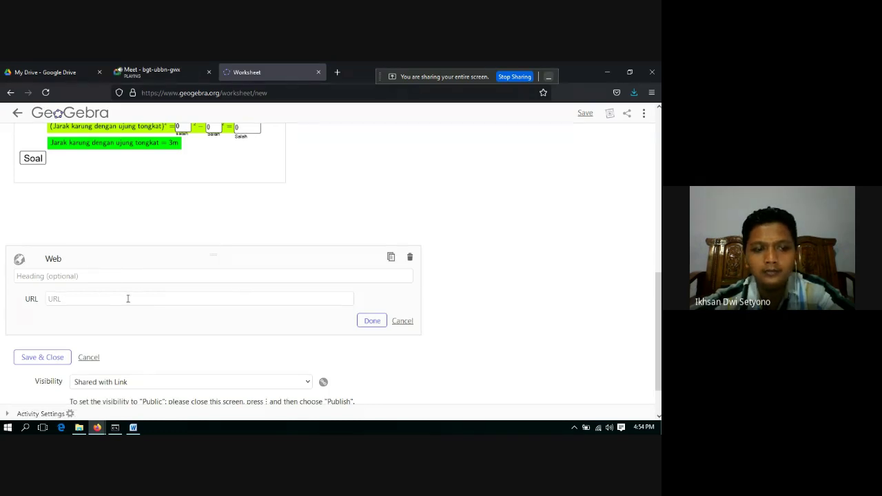
left_click(409, 259)
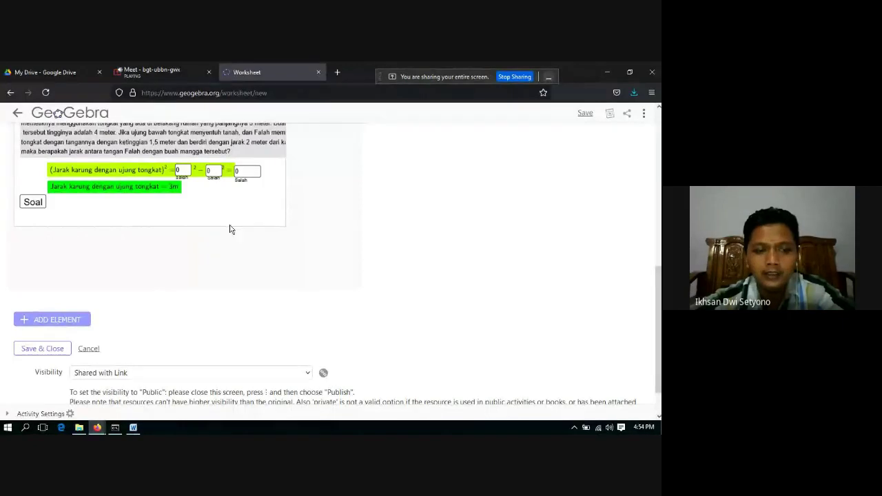
Save and close the Pythagoras activity
left_click(48, 349)
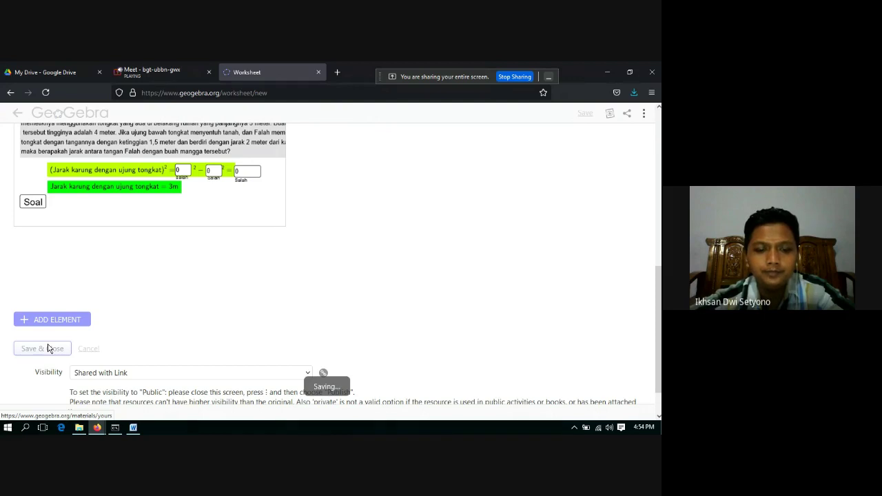
scroll(41, 339, "down", 1)
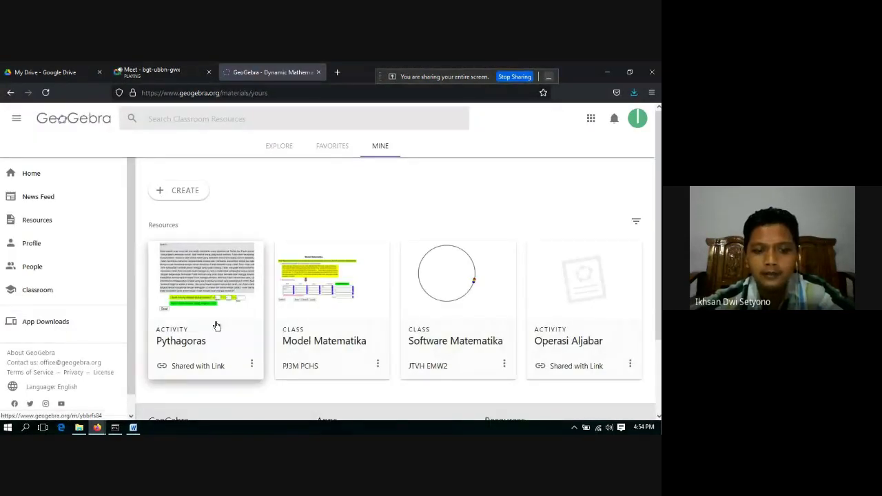
Reopen the Pythagoras activity for editing, review its additional options and return to the resources list
left_click(251, 365)
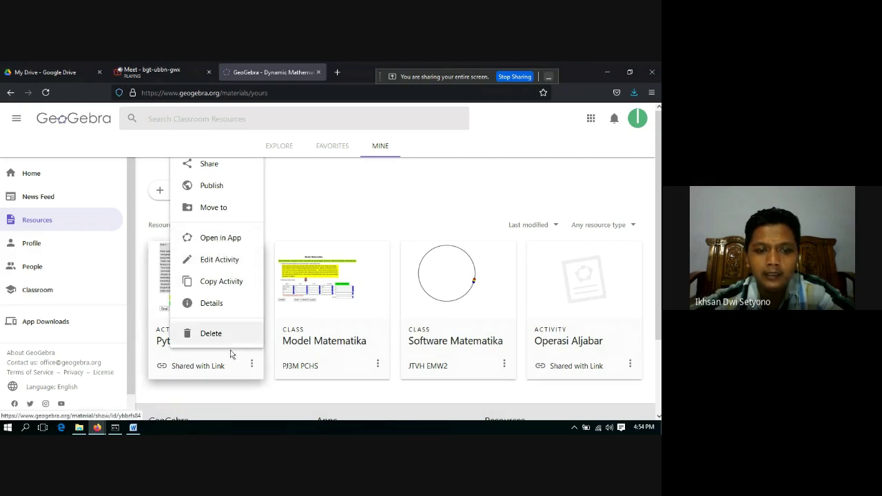
left_click(305, 237)
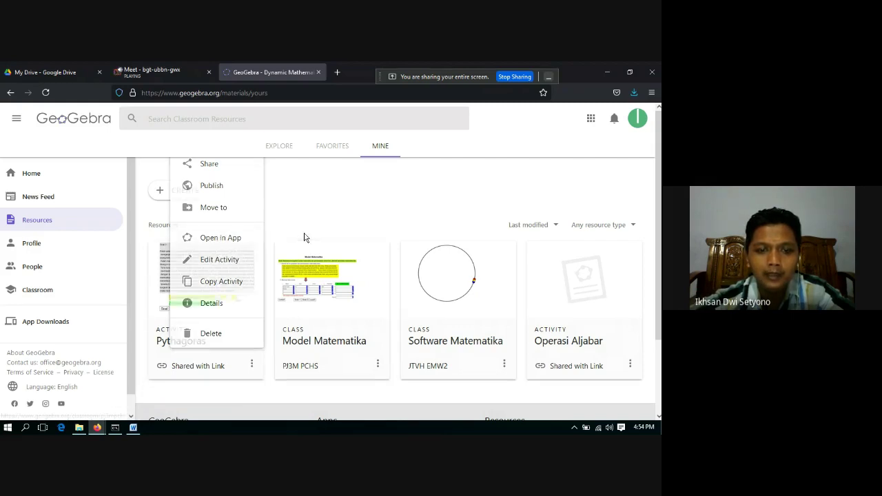
left_click(252, 364)
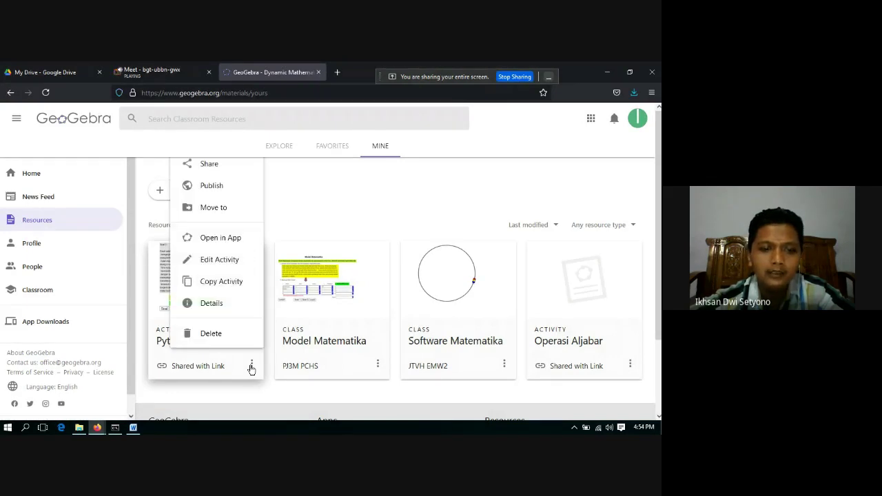
left_click(221, 259)
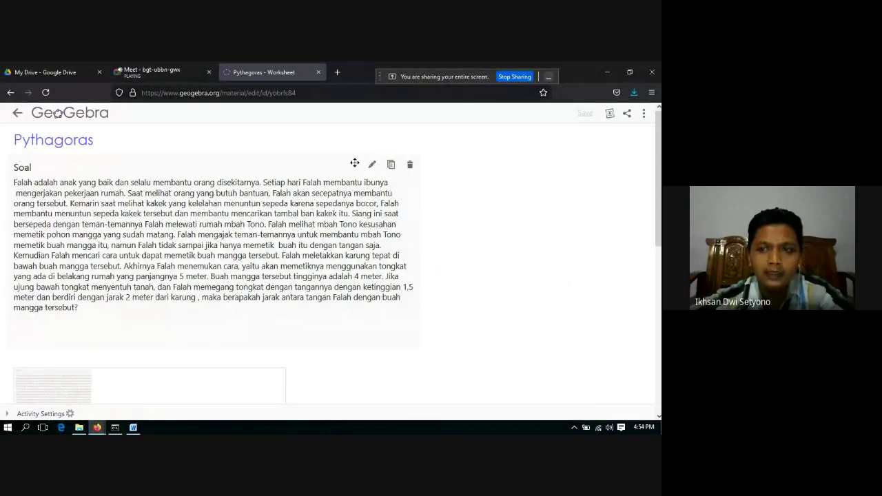
left_click(643, 113)
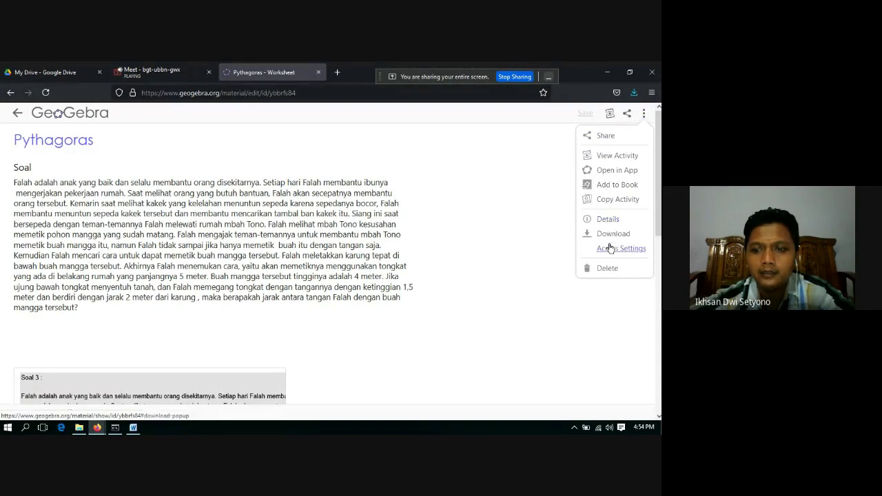
left_click(561, 146)
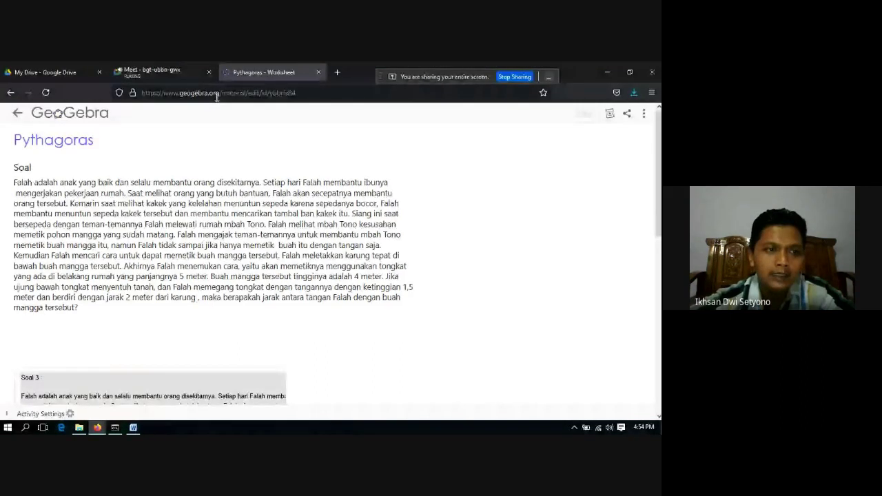
left_click(10, 93)
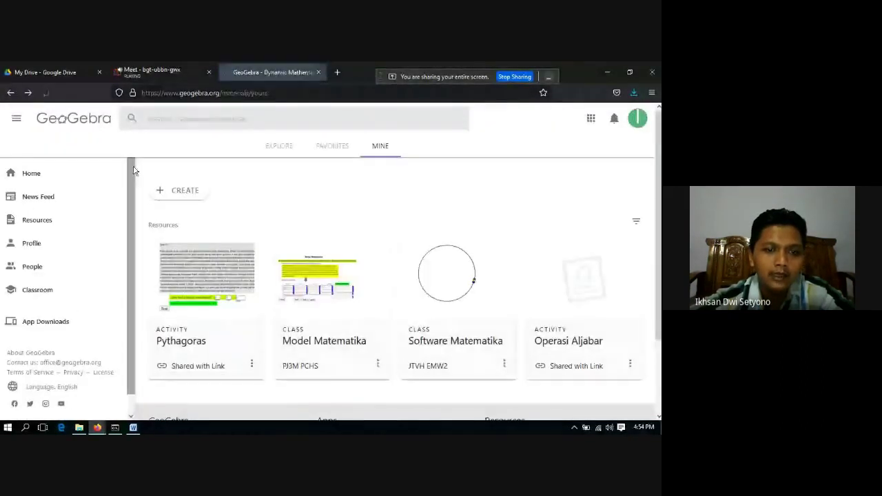
Start publishing the Pythagoras activity and enter "Aljabar" as its description
left_click(253, 364)
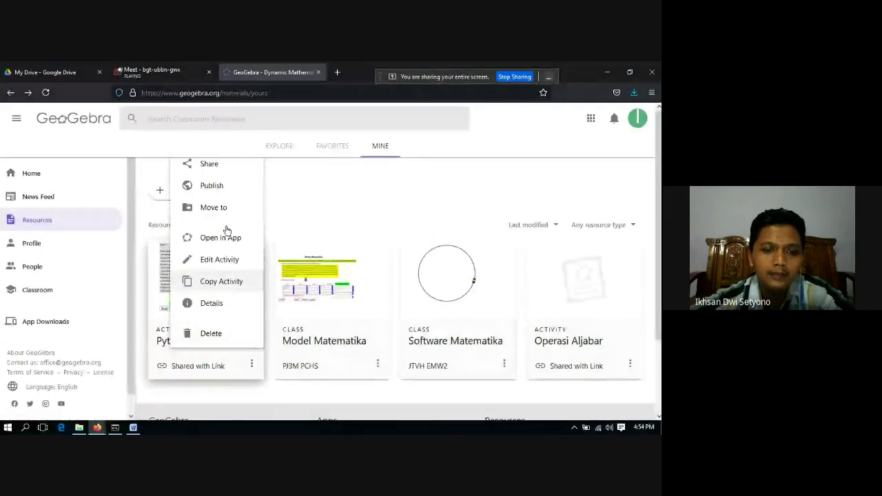
left_click(212, 186)
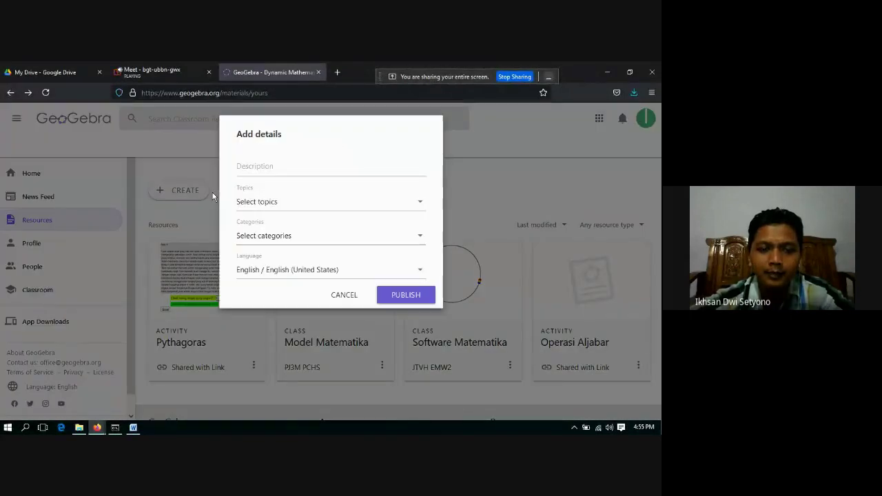
left_click(250, 172)
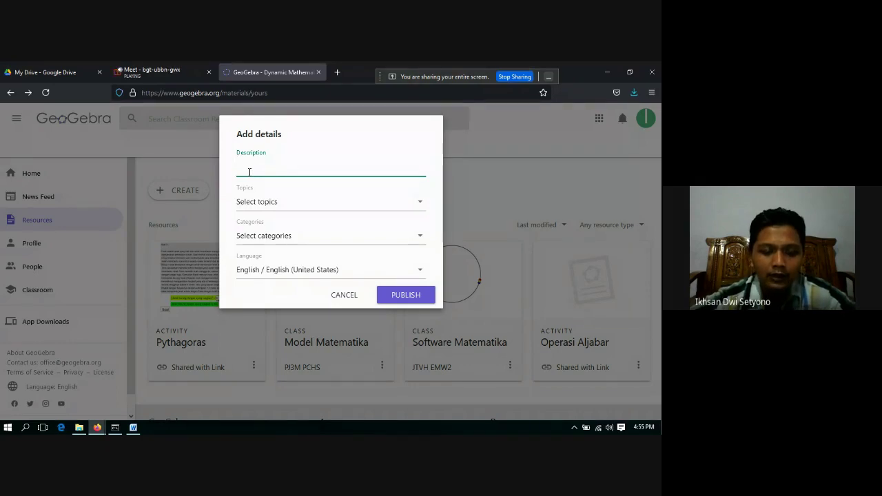
type("Aljbar")
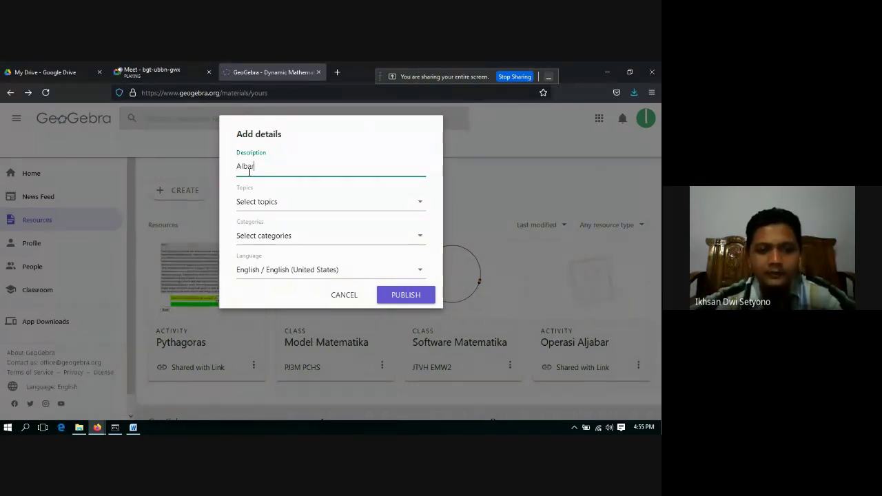
key("BackSpace")
key("BackSpace")
key("BackSpace")
key("BackSpace")
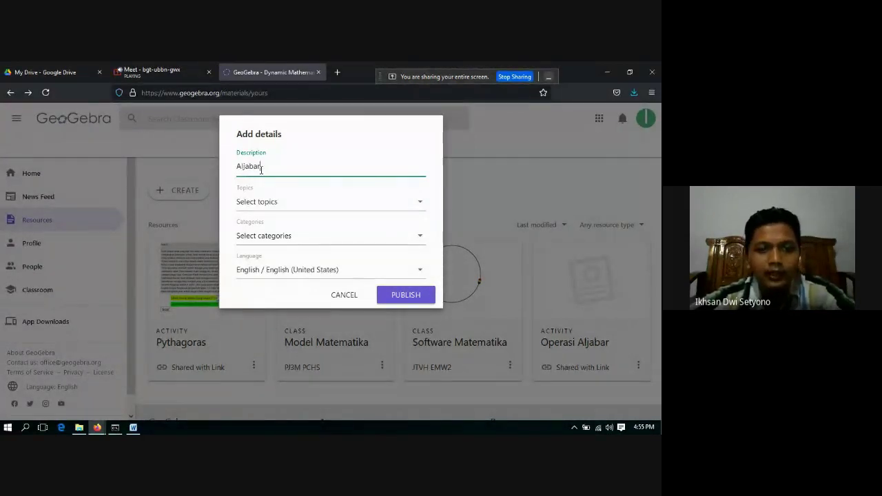
Assign the topic Algebra and the category Practice in the publishing details
left_click(250, 206)
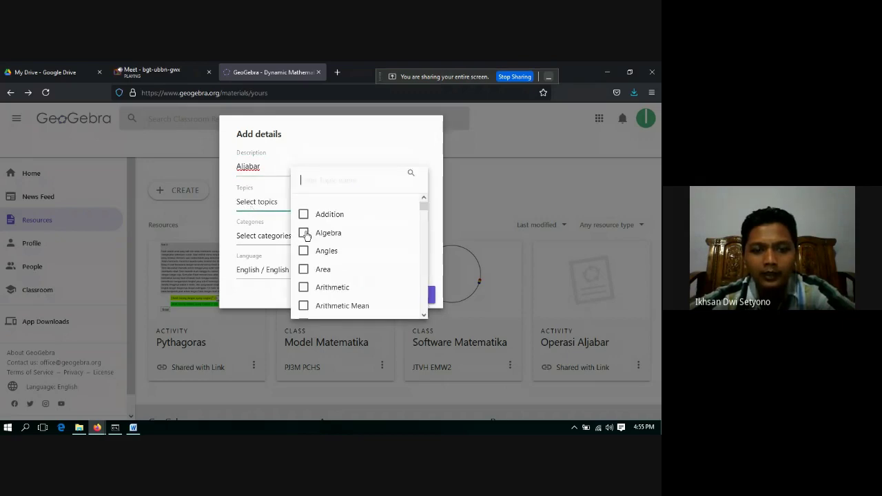
left_click(305, 234)
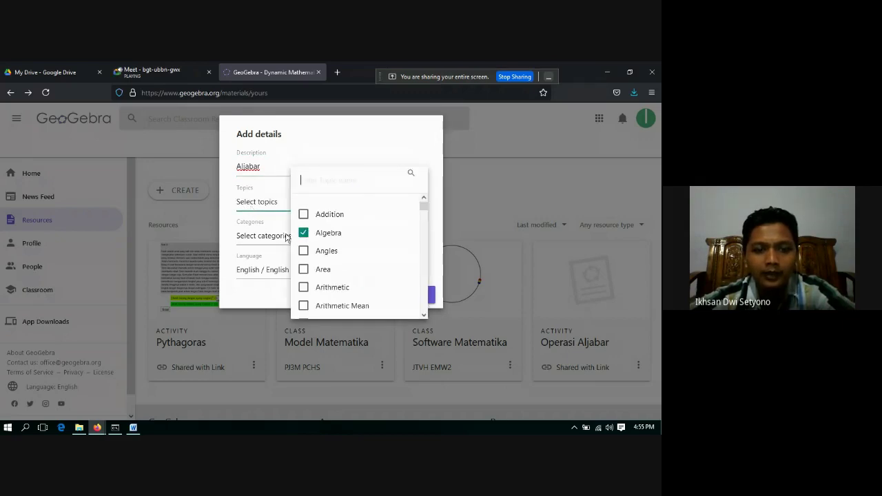
left_click(251, 255)
left_click(250, 240)
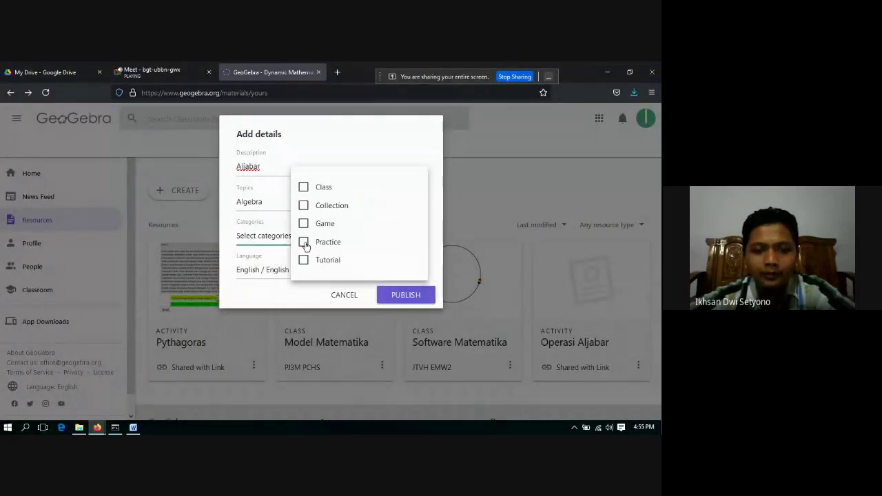
left_click(304, 243)
left_click(264, 252)
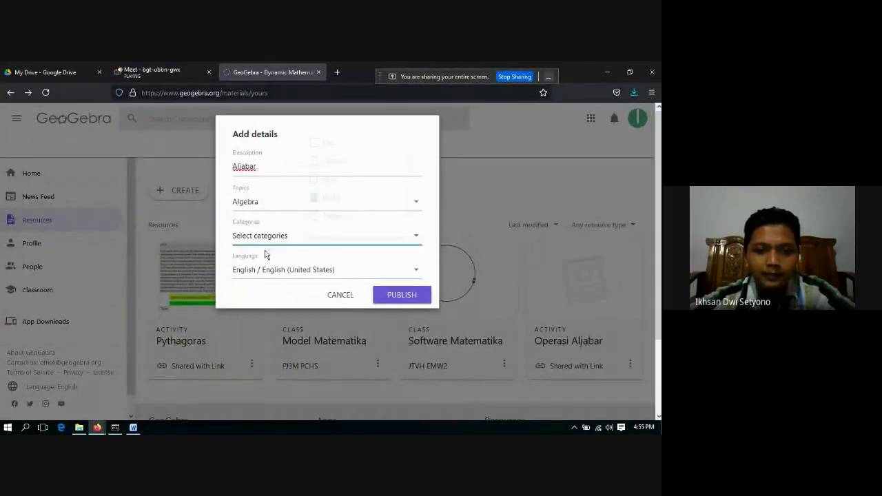
Set the activity's language to Indonesian / Bahasa Indonesia and publish it
left_click(332, 272)
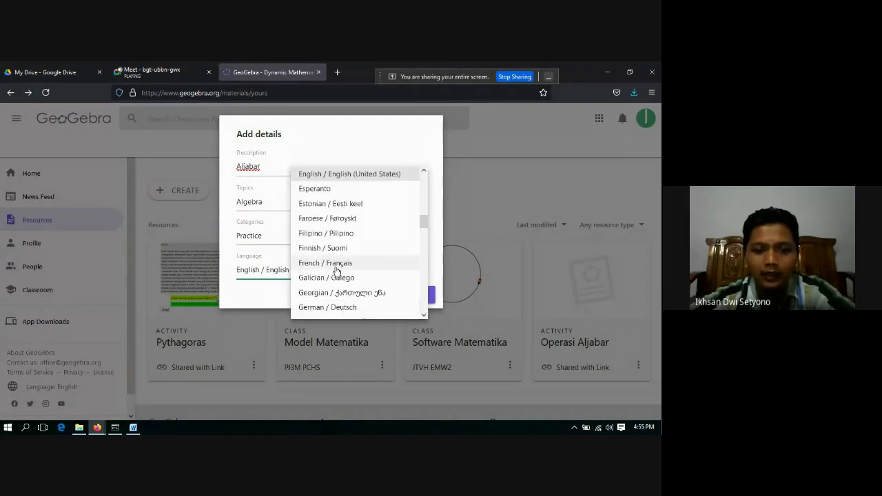
scroll(364, 262, "down", 6)
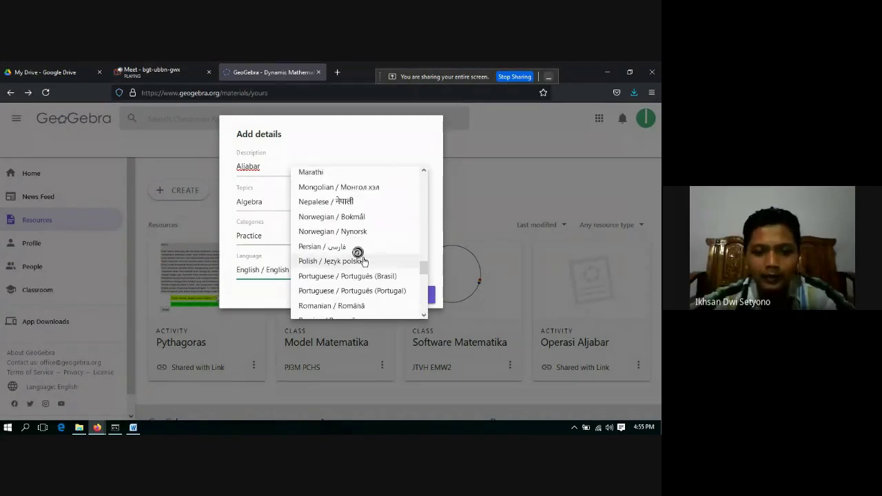
scroll(364, 262, "up", 2)
scroll(364, 262, "down", 1)
scroll(364, 262, "up", 3)
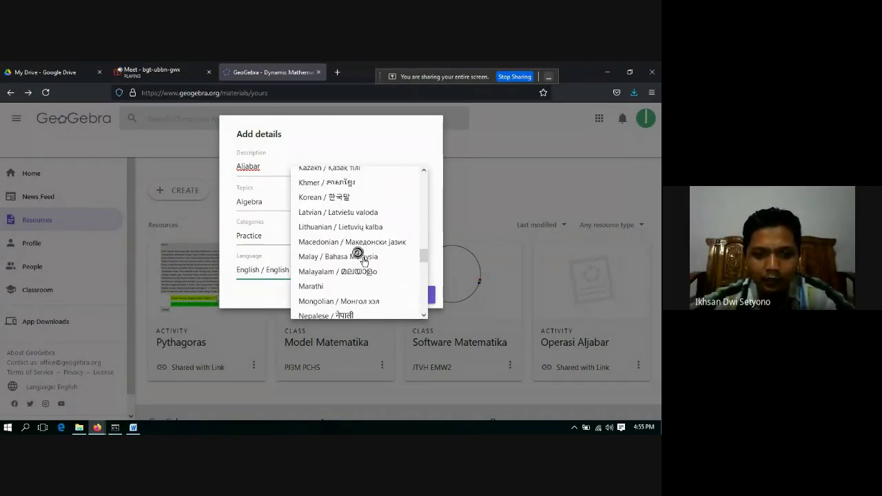
scroll(364, 260, "up", 1)
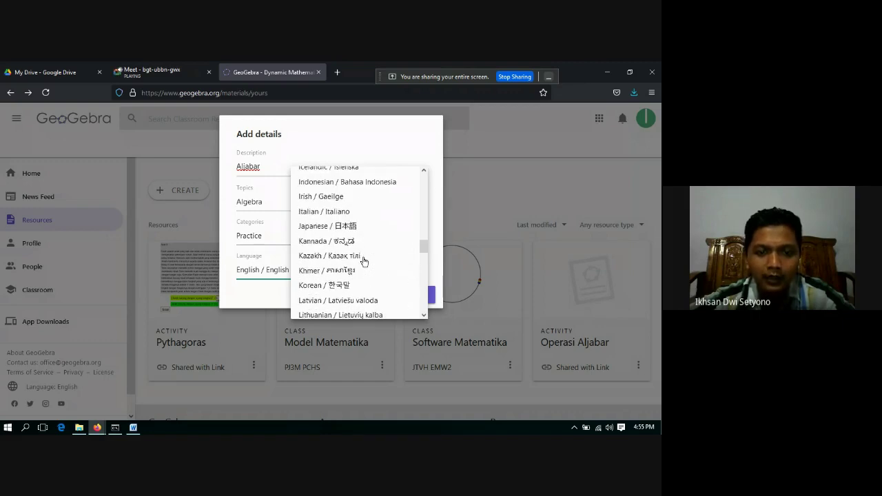
left_click(348, 183)
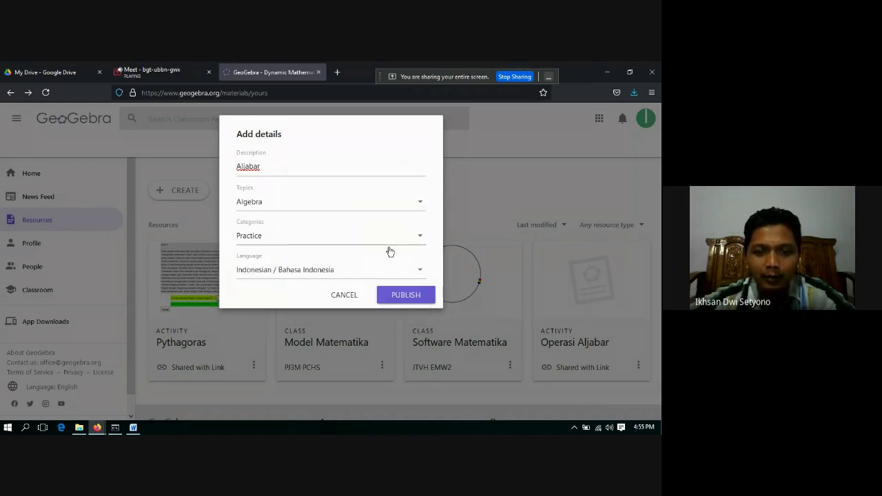
left_click(401, 294)
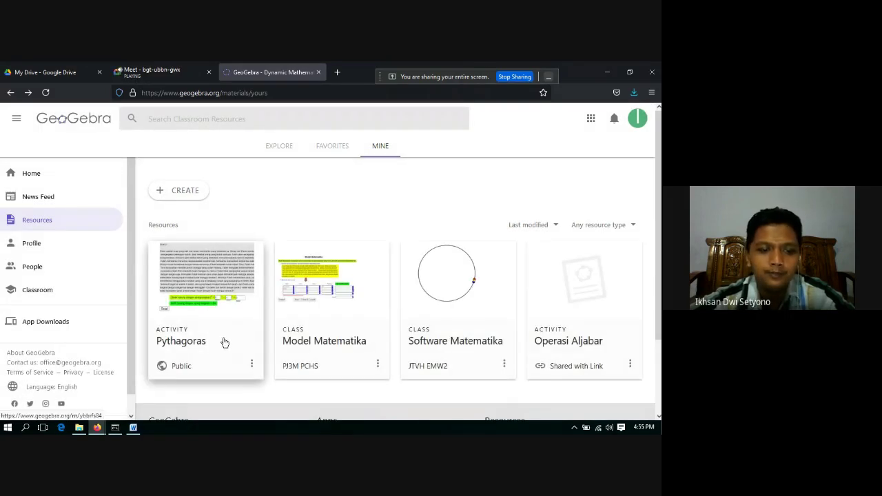
Open the Algebra topic in the public classroom resources and browse its listed activities and books
left_click(42, 227)
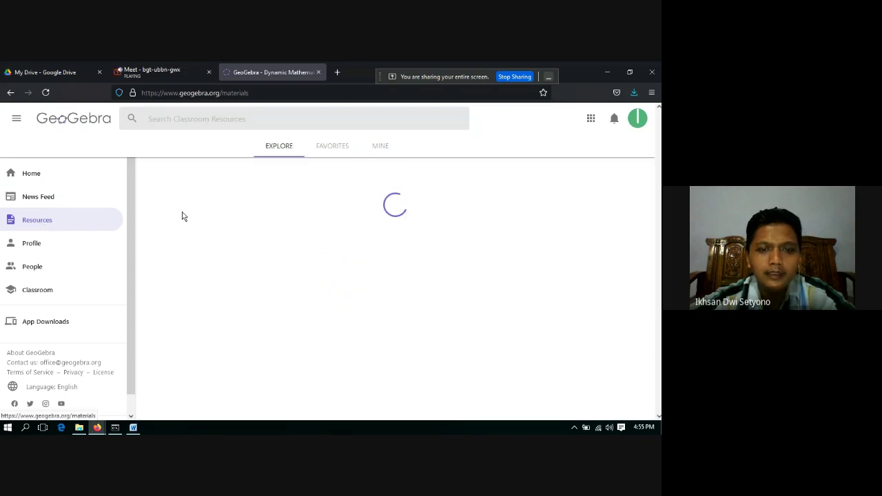
scroll(412, 262, "down", 3)
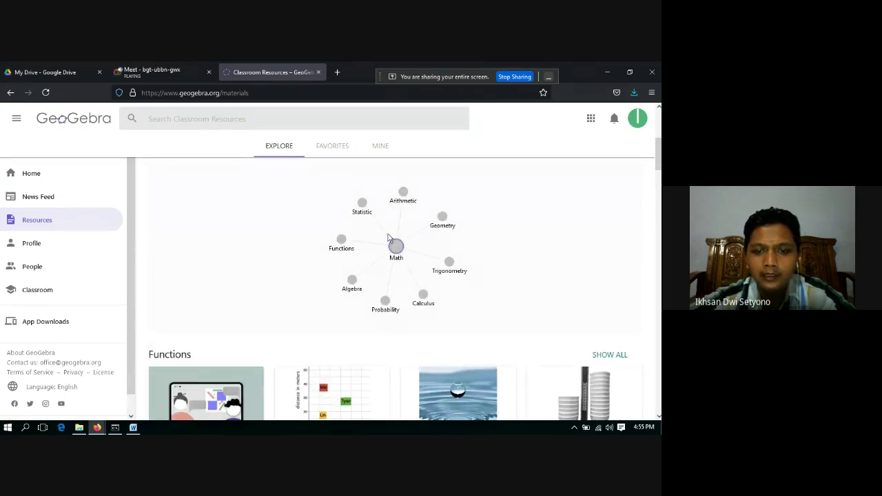
left_click(352, 281)
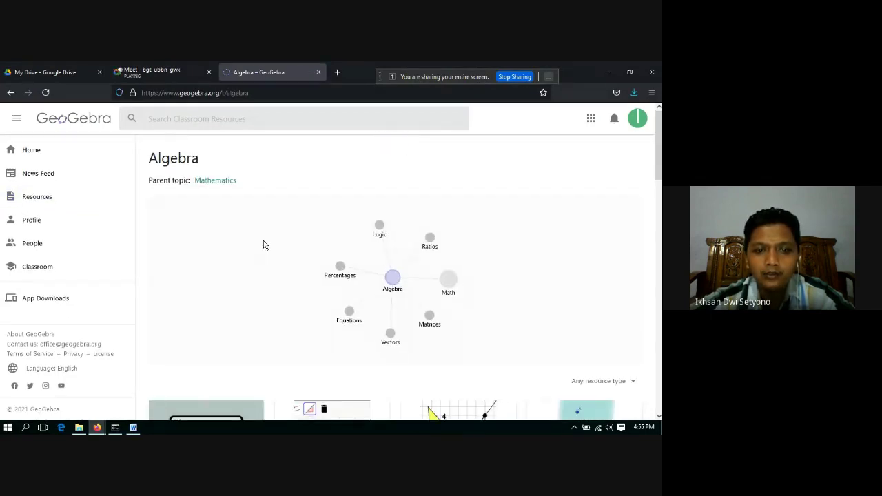
scroll(262, 241, "down", 3)
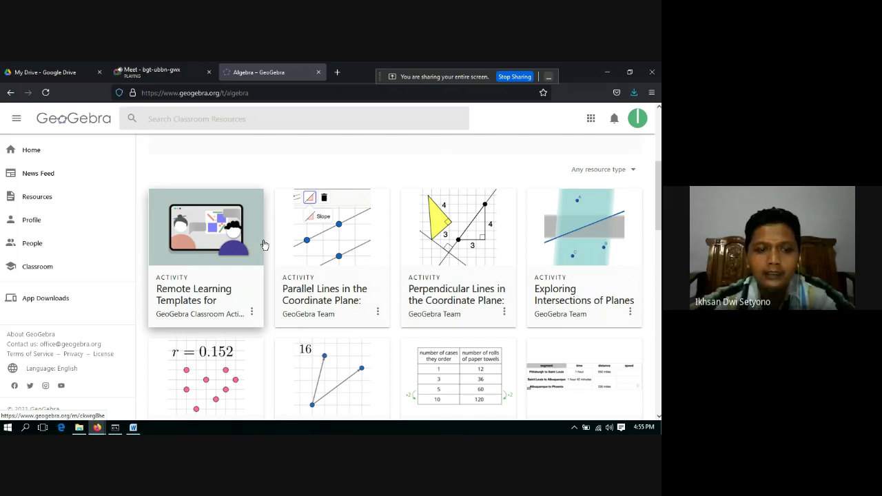
scroll(263, 245, "down", 2)
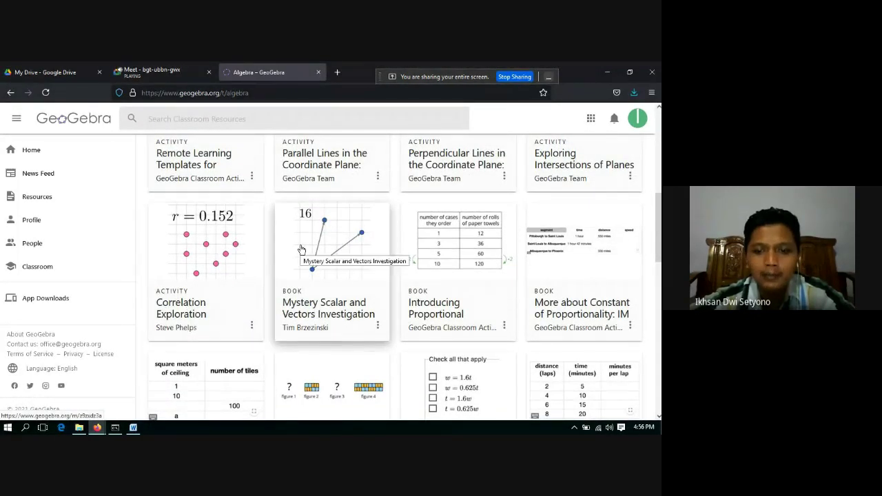
scroll(301, 250, "down", 4)
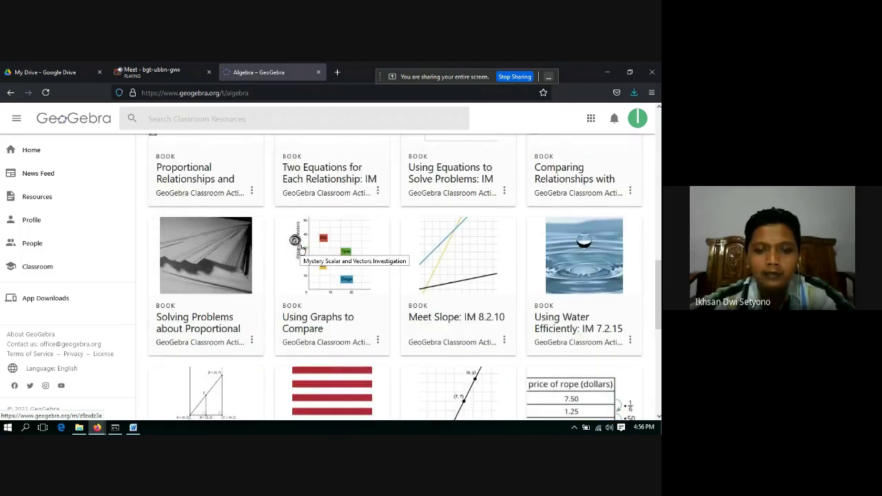
scroll(299, 246, "up", 7)
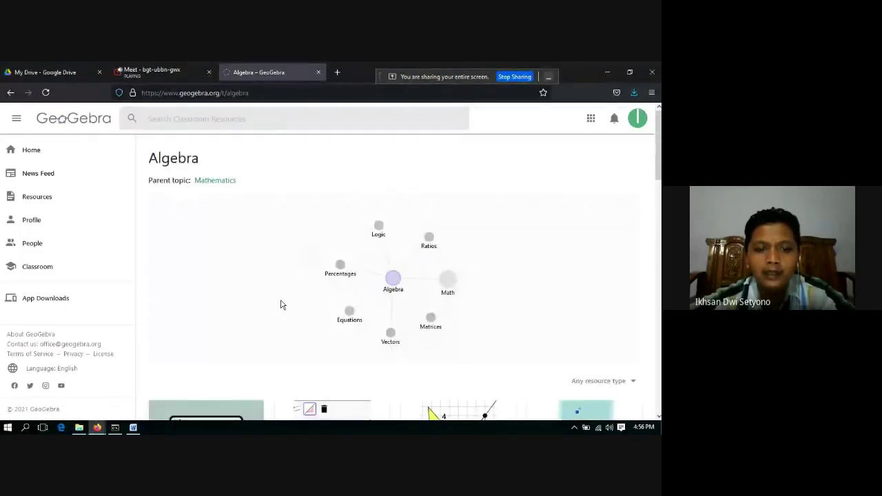
scroll(331, 357, "down", 3)
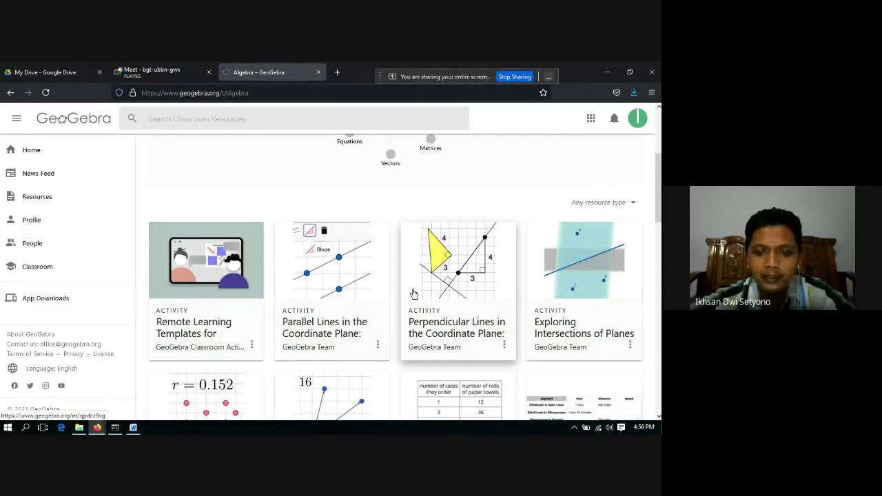
scroll(447, 269, "up", 1)
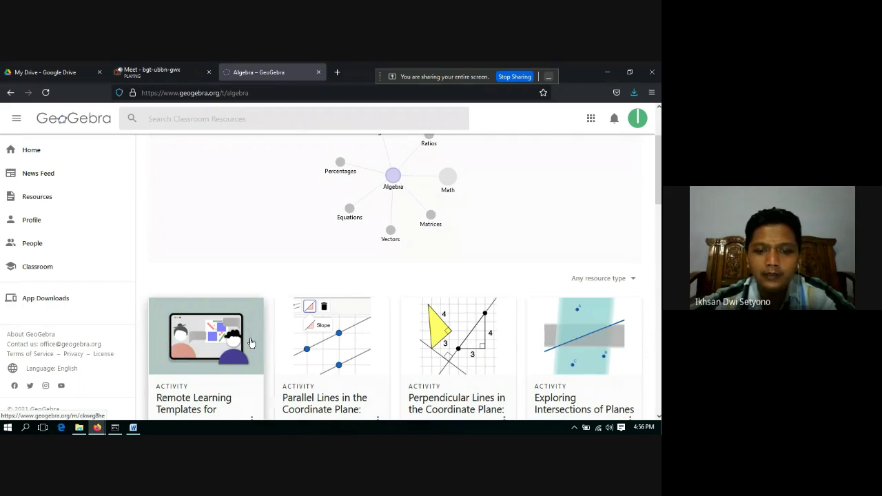
scroll(248, 338, "up", 2)
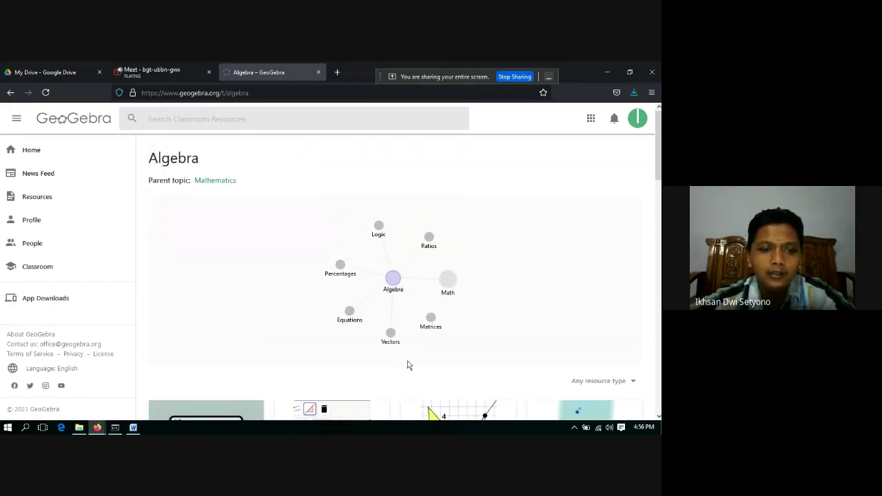
scroll(407, 366, "down", 10)
scroll(410, 364, "down", 6)
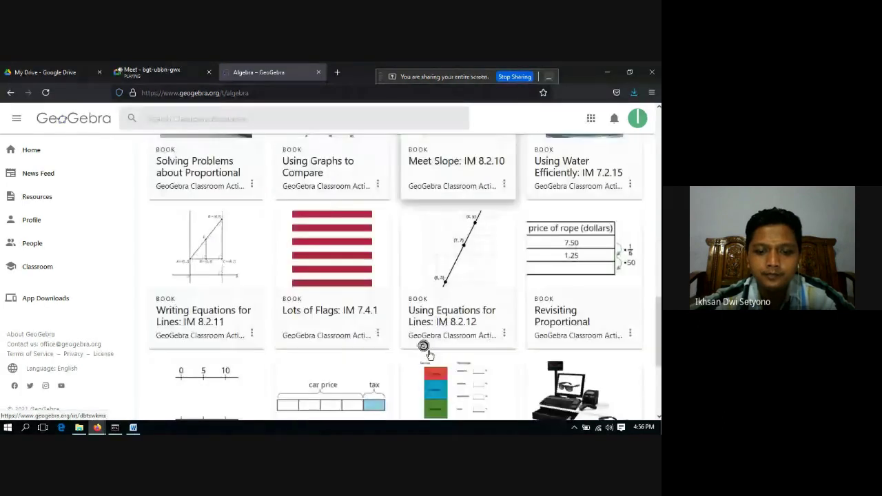
scroll(424, 348, "down", 3)
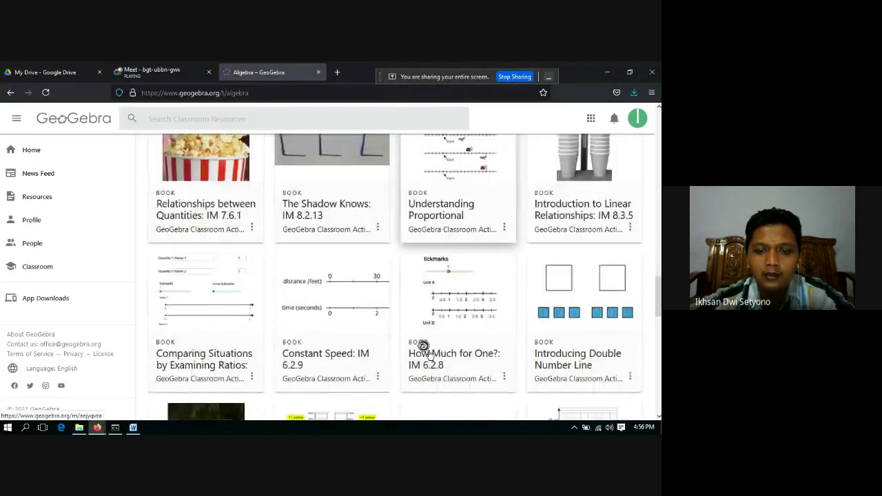
scroll(427, 351, "up", 1)
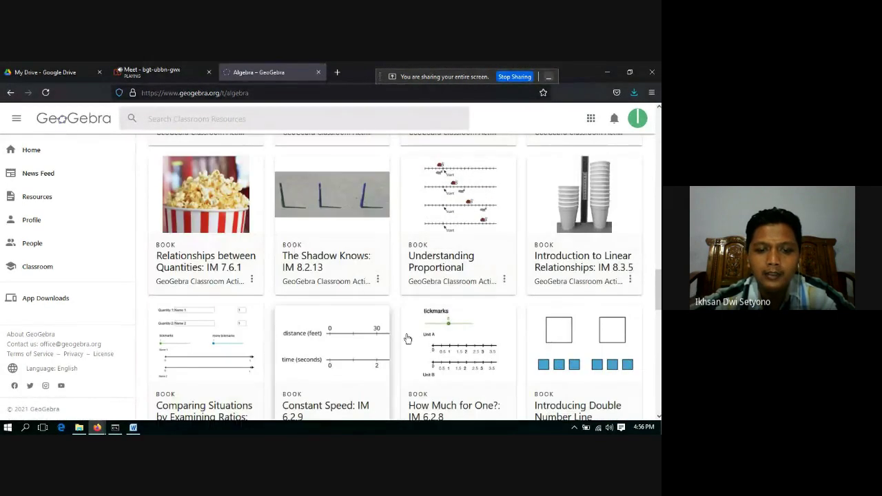
scroll(407, 327, "down", 6)
scroll(407, 327, "up", 10)
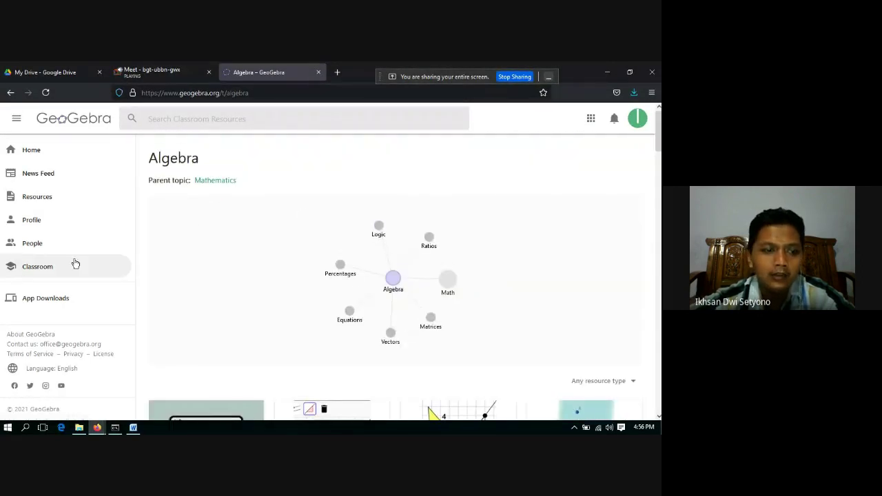
Return to your own resources, copy the share link of the Pythagoras activity and close the sharing options
left_click(48, 206)
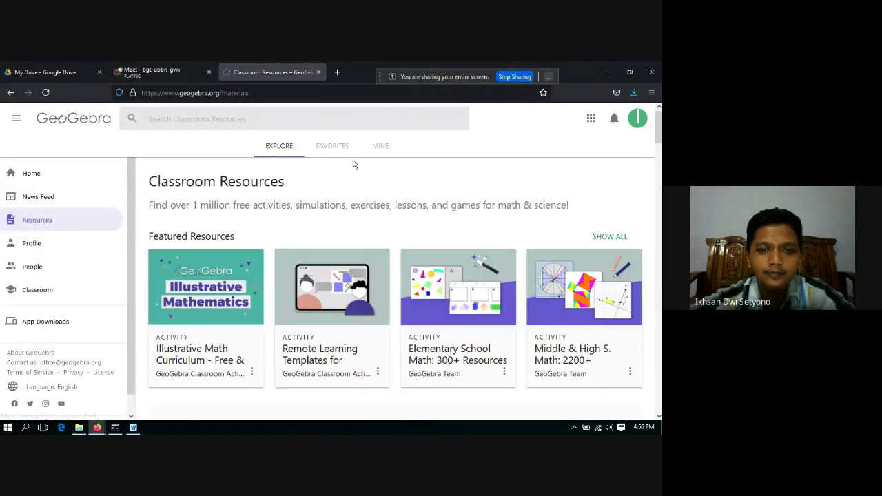
left_click(383, 146)
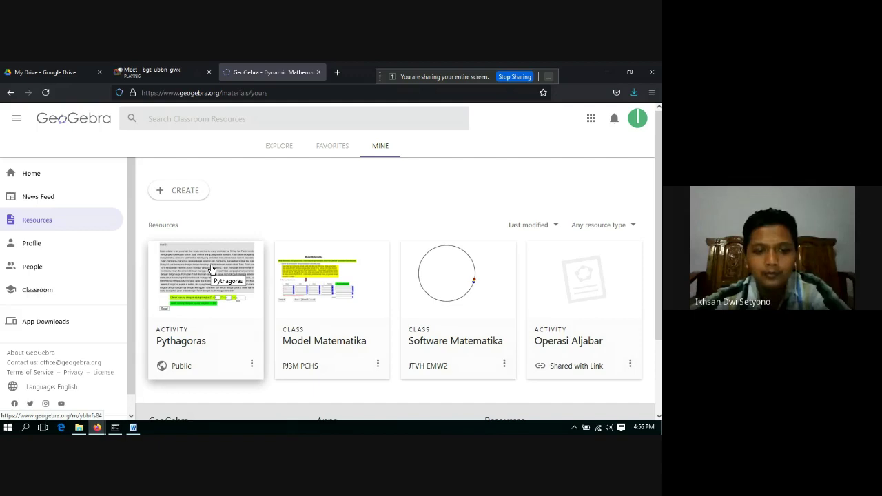
left_click(252, 365)
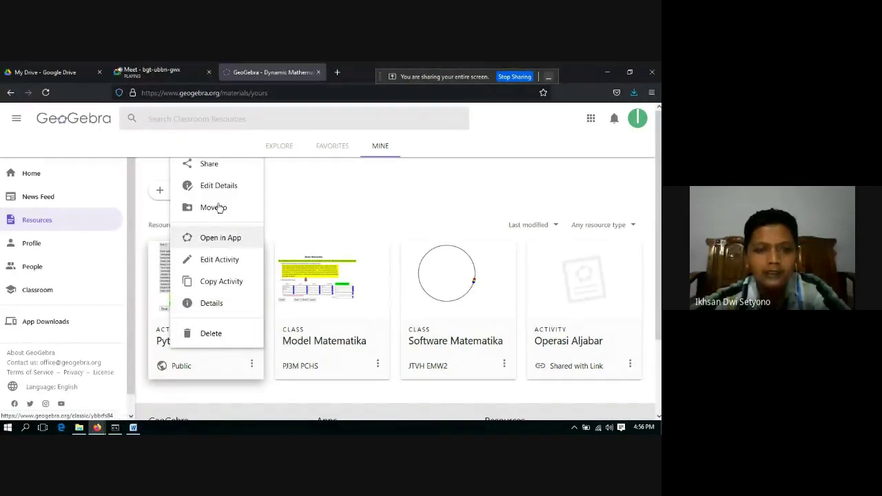
left_click(211, 169)
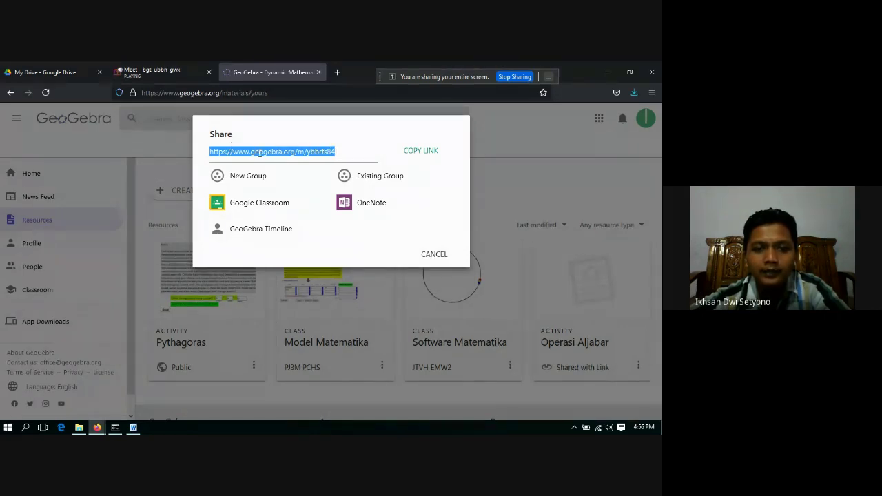
left_click(421, 150)
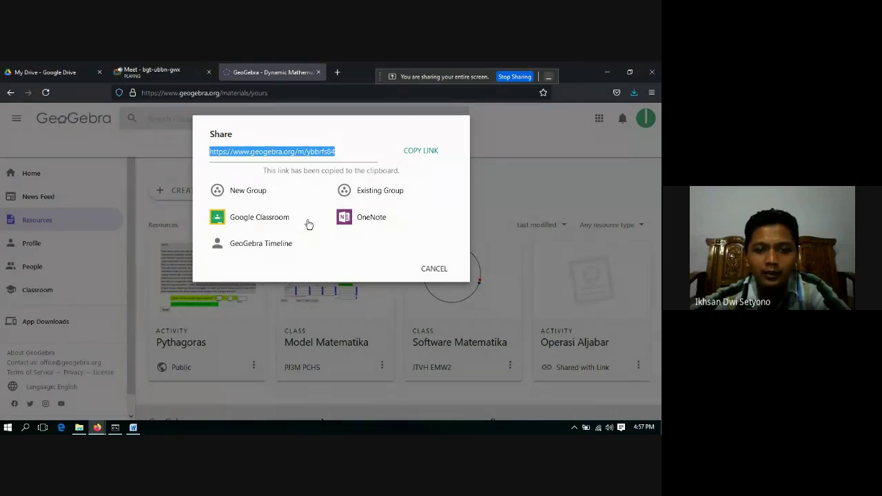
left_click(435, 269)
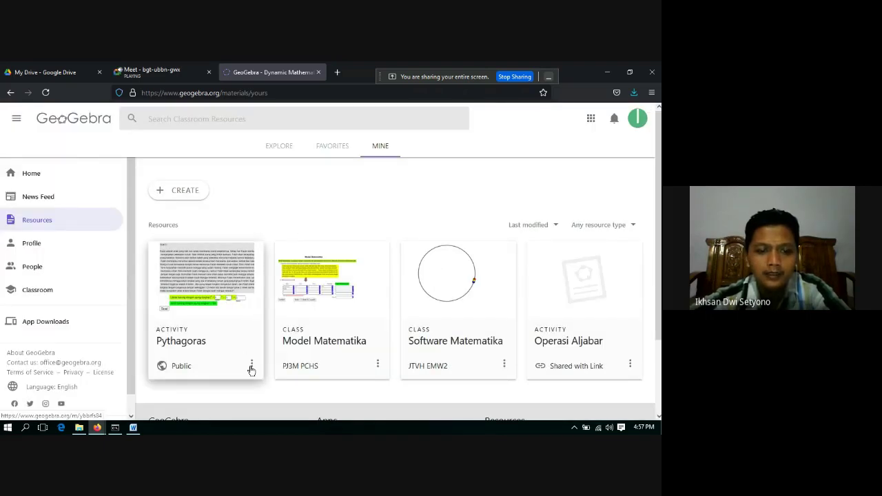
Open the published Pythagoras activity and review its word problem and embedded applet
left_click(252, 366)
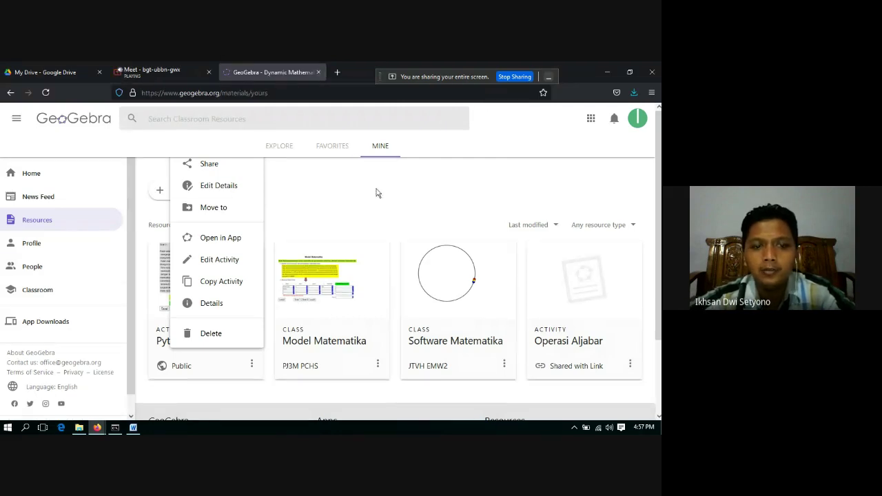
left_click(219, 366)
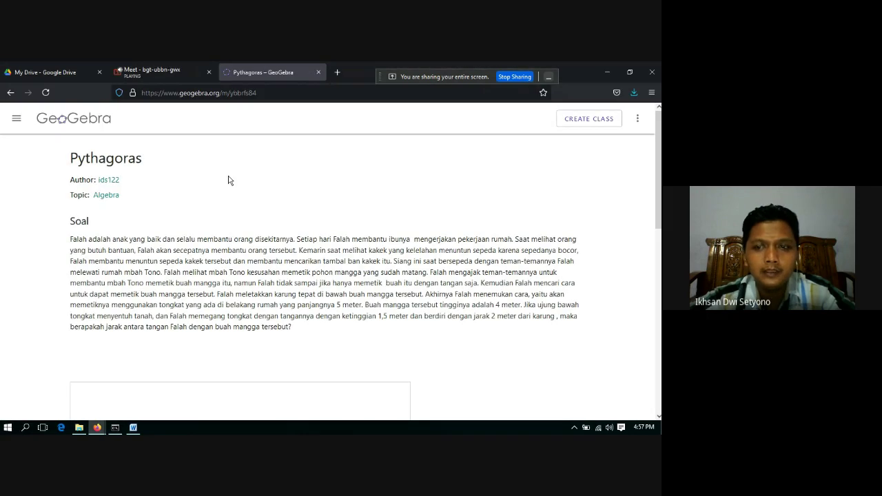
scroll(167, 221, "down", 3)
scroll(167, 221, "down", 2)
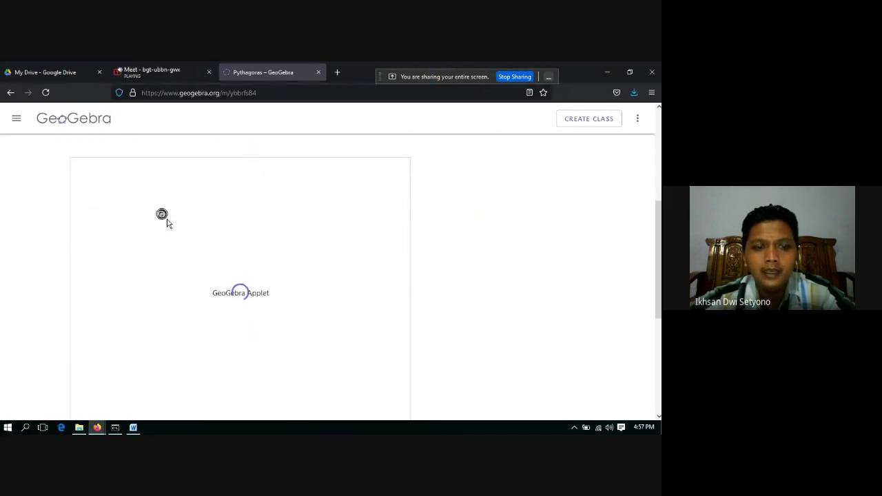
scroll(167, 221, "up", 2)
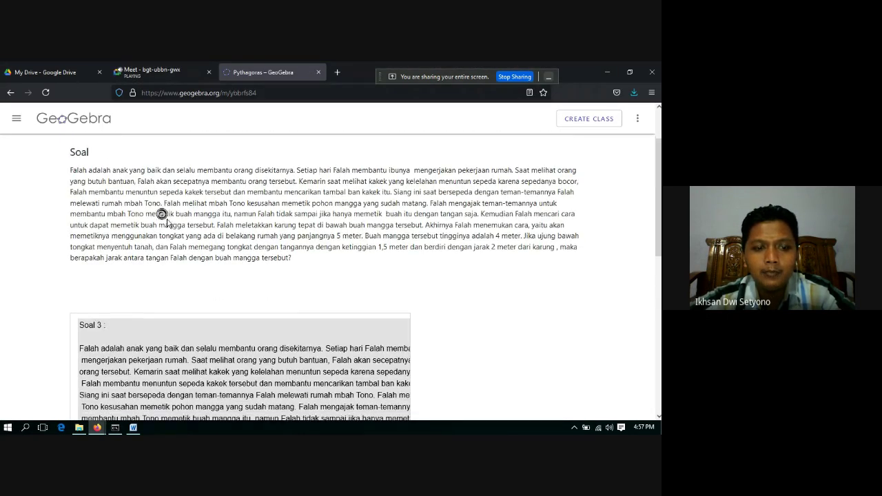
scroll(167, 221, "down", 3)
scroll(140, 283, "down", 1)
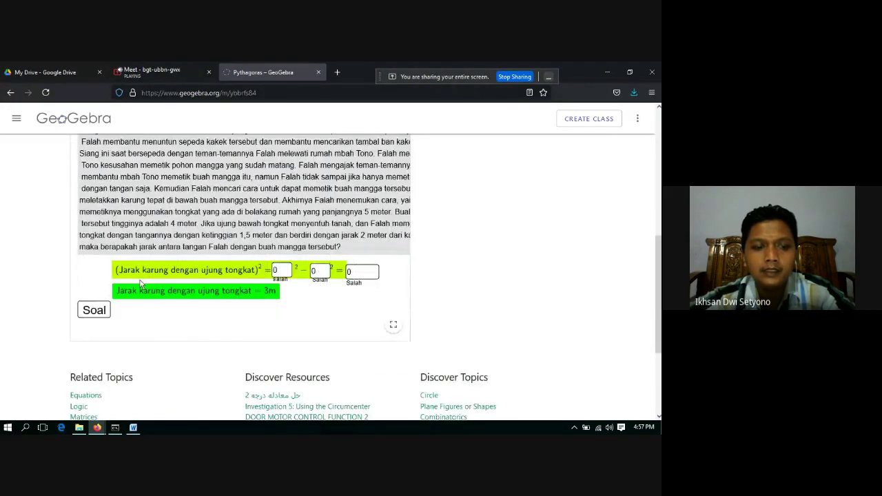
Test the applet's Soal button and check the question text in the applet and above it
left_click(96, 311)
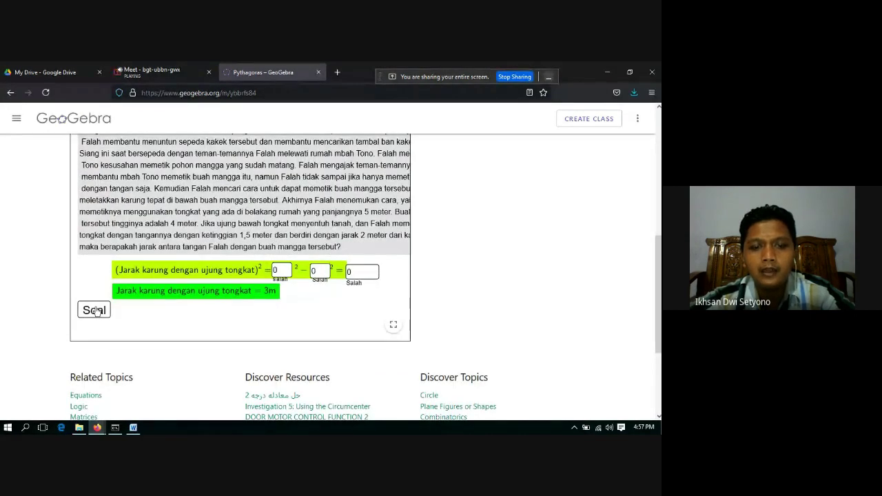
left_click(97, 312)
scroll(215, 272, "up", 1)
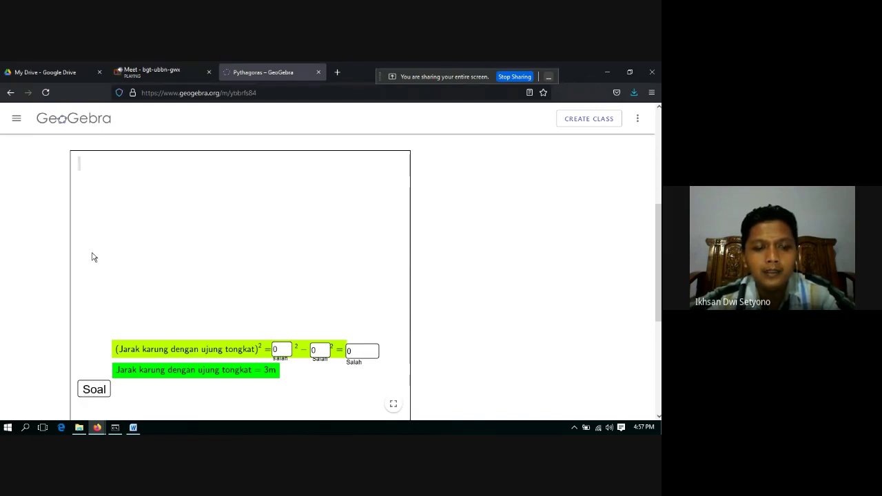
left_click(87, 389)
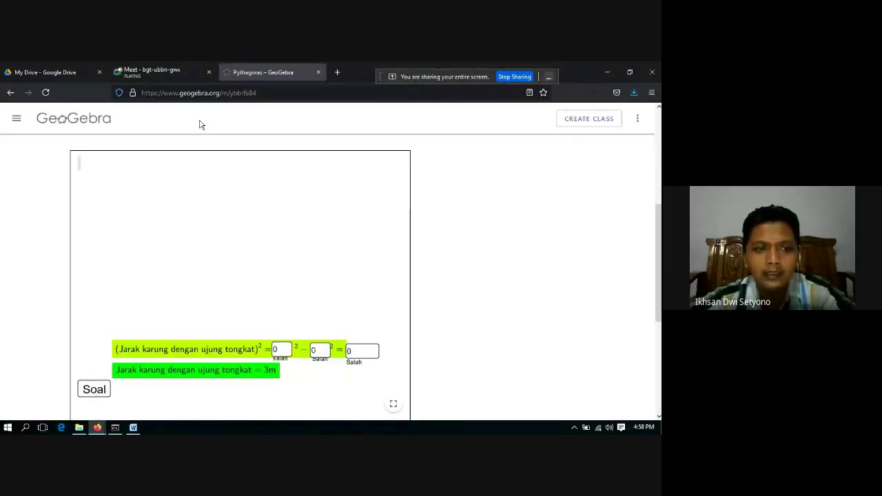
scroll(179, 152, "up", 3)
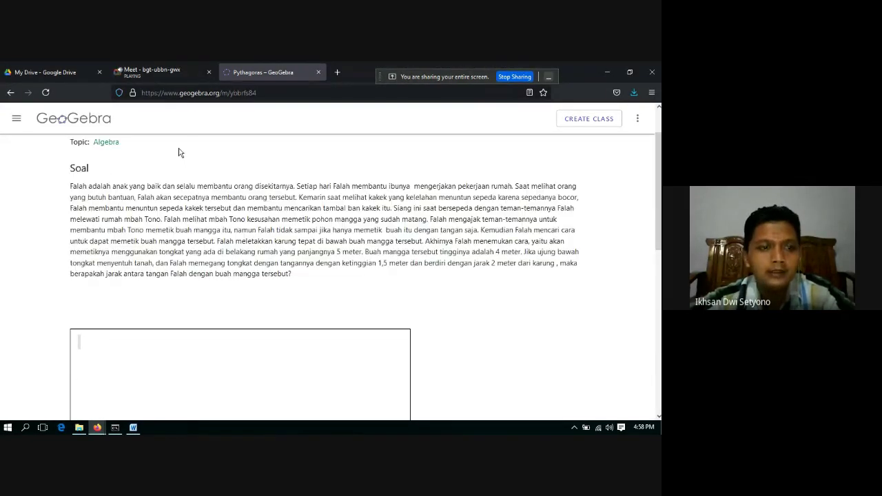
Cycle the embedded applet through its questions with the Soal button, up to the Soal 3 text
scroll(161, 296, "down", 3)
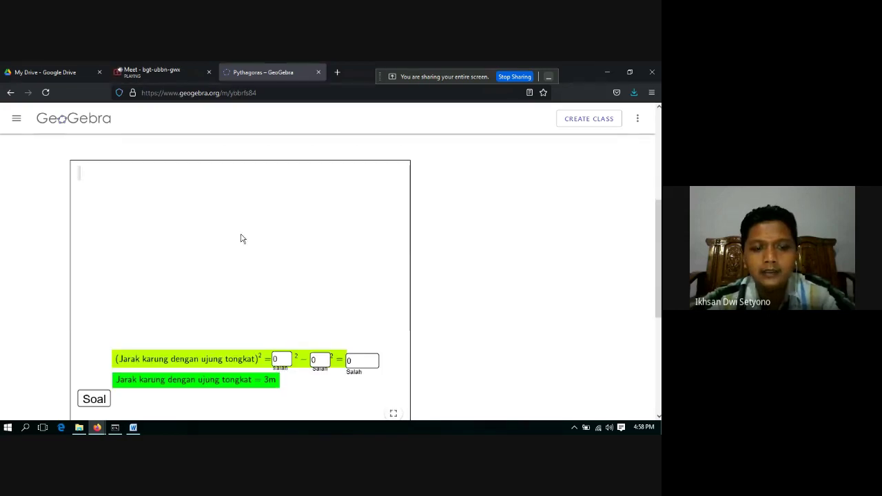
left_click(97, 400)
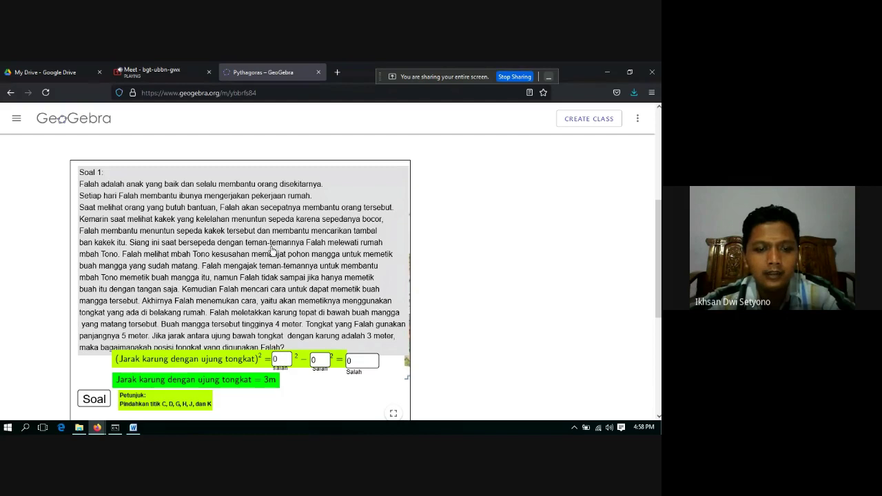
left_click(93, 404)
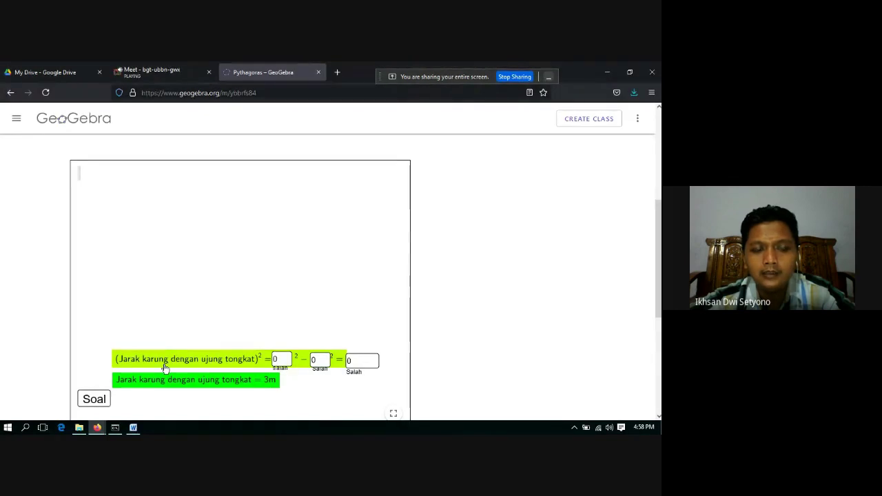
left_click(96, 402)
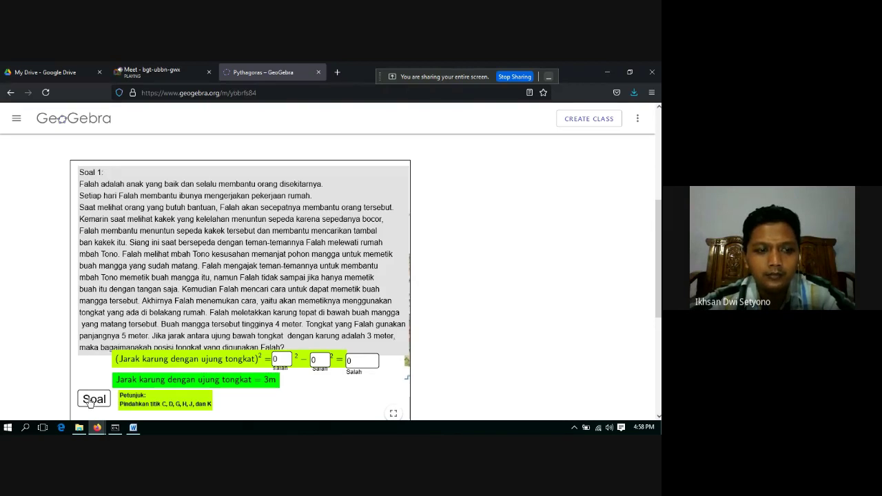
left_click(89, 402)
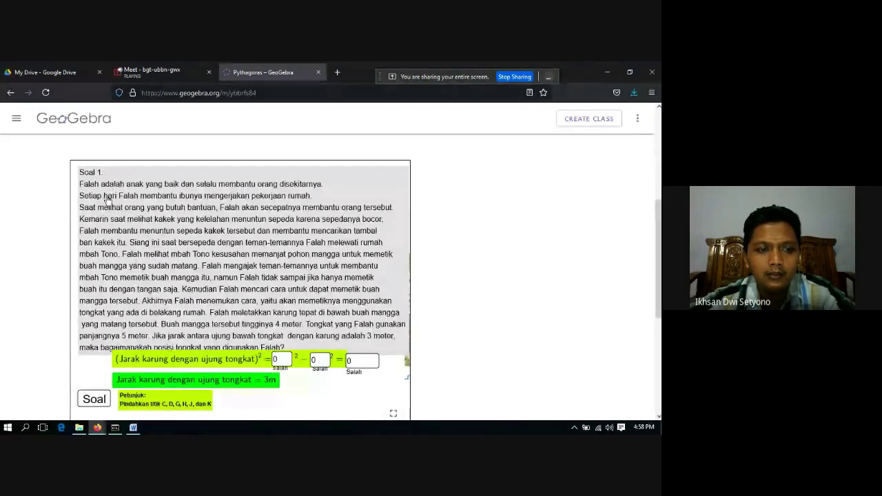
left_click(92, 401)
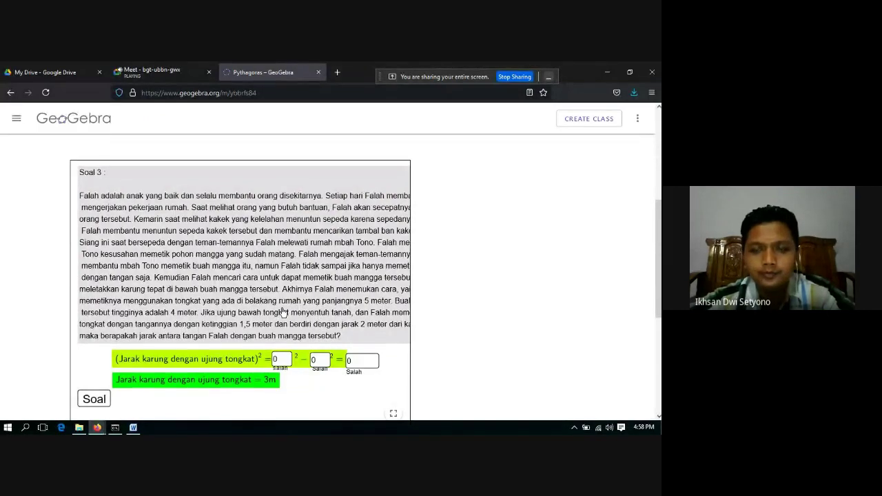
Create a GeoGebra class from the Pythagoras activity with the name "coba software"
left_click(589, 118)
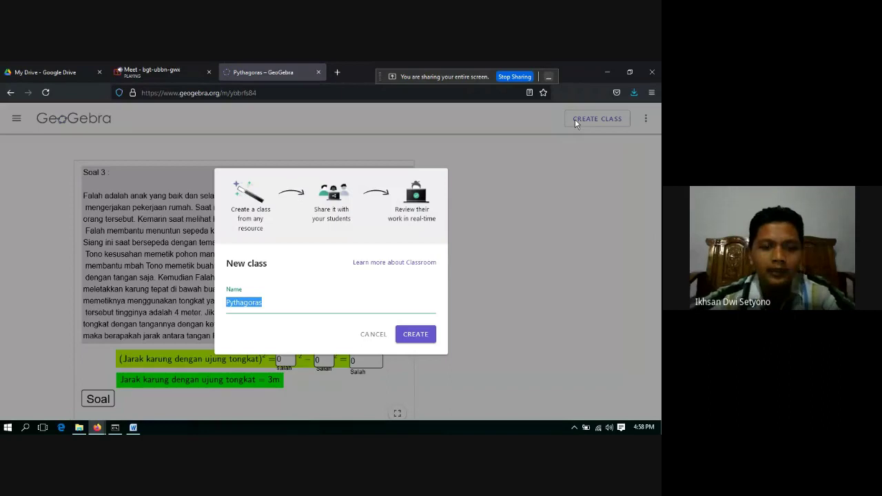
left_click(283, 302)
left_click_drag(283, 302, 204, 302)
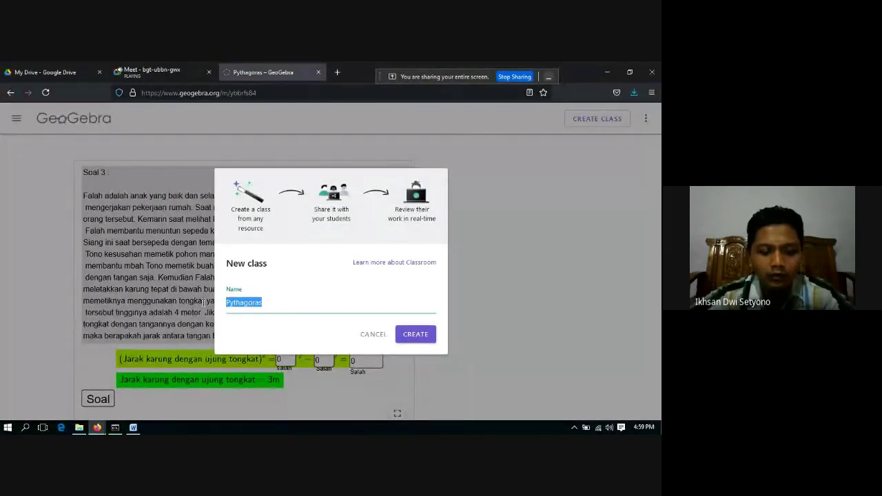
type("coba")
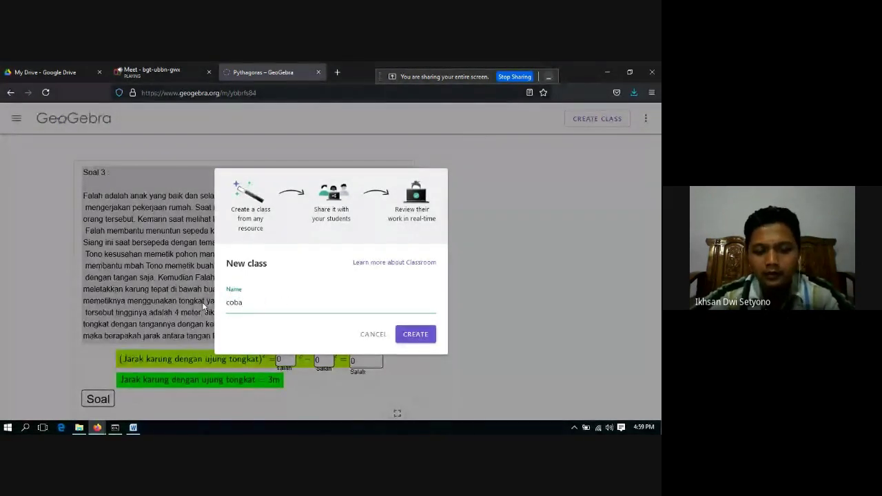
type(" software")
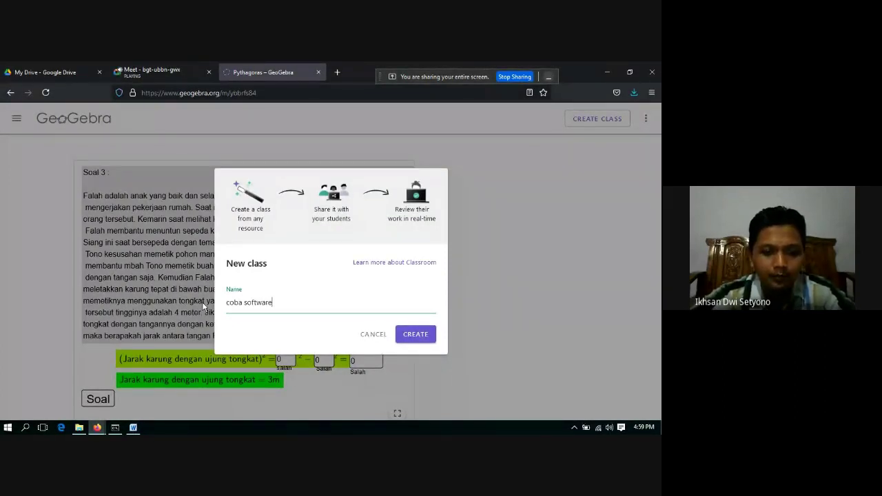
left_click(416, 334)
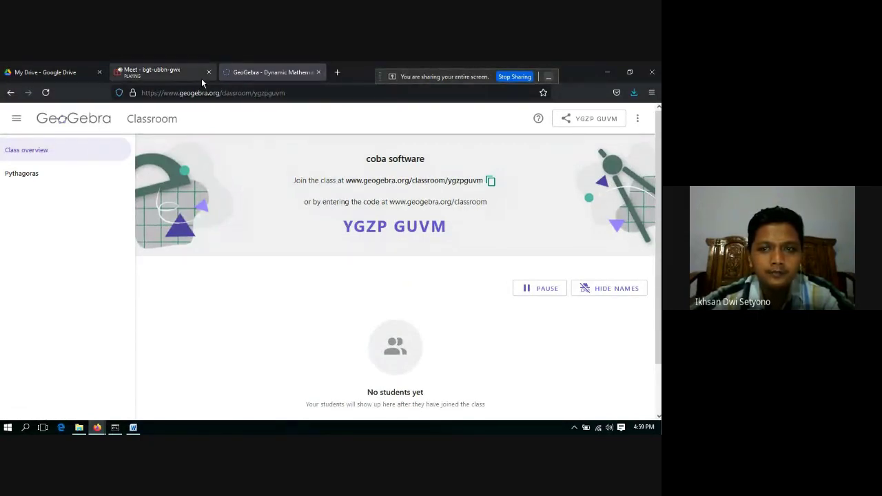
Open the geogebra.org home page in a new browser tab and locate its Classroom entry
left_click(338, 72)
type("geogebra.org/")
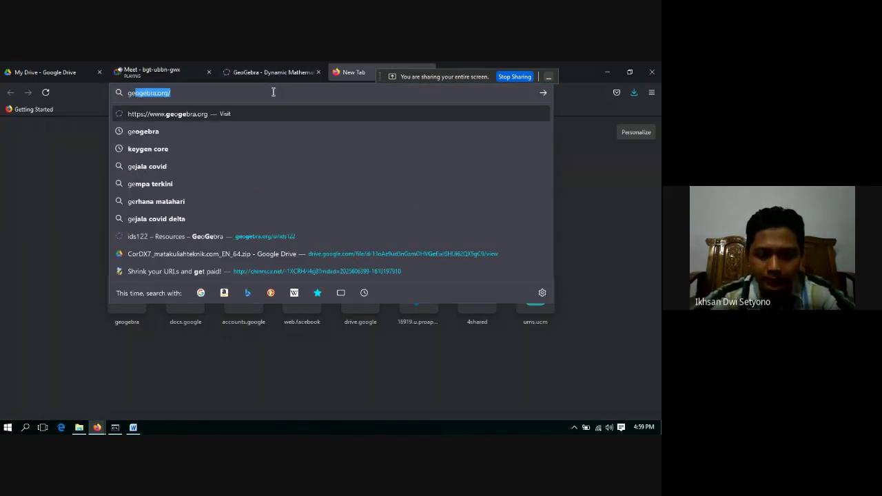
key("Return")
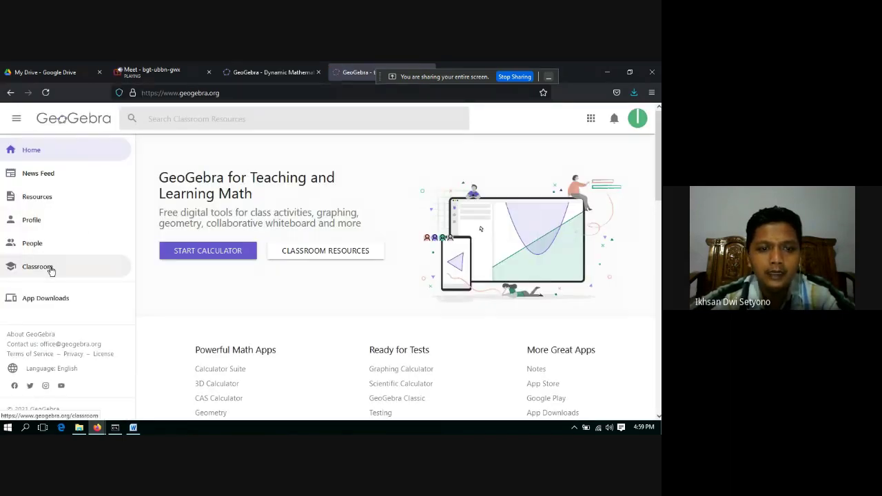
Return to the "coba software" class overview, highlight its join code, and compare it with the GeoGebra home page
left_click(248, 73)
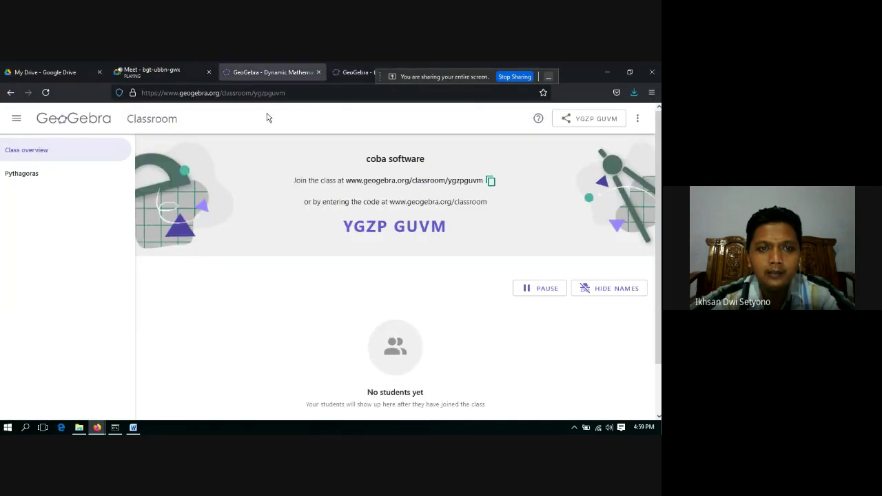
left_click_drag(345, 230, 455, 234)
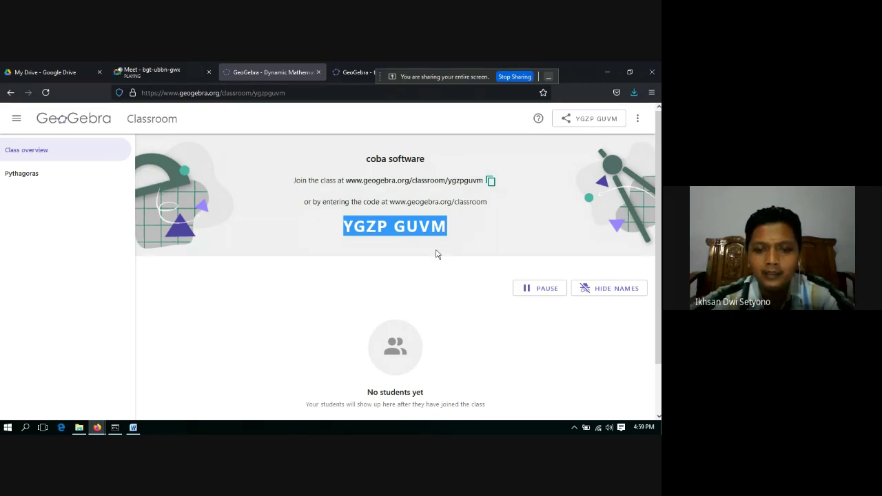
left_click(436, 253)
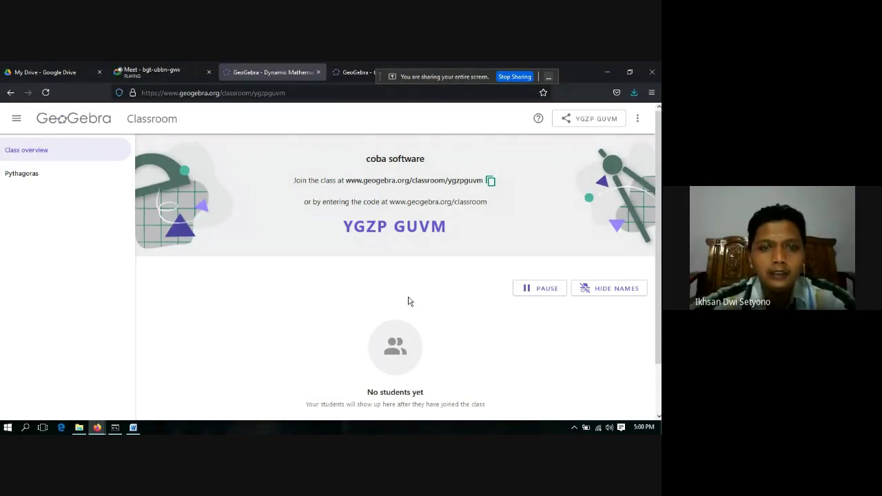
left_click(344, 76)
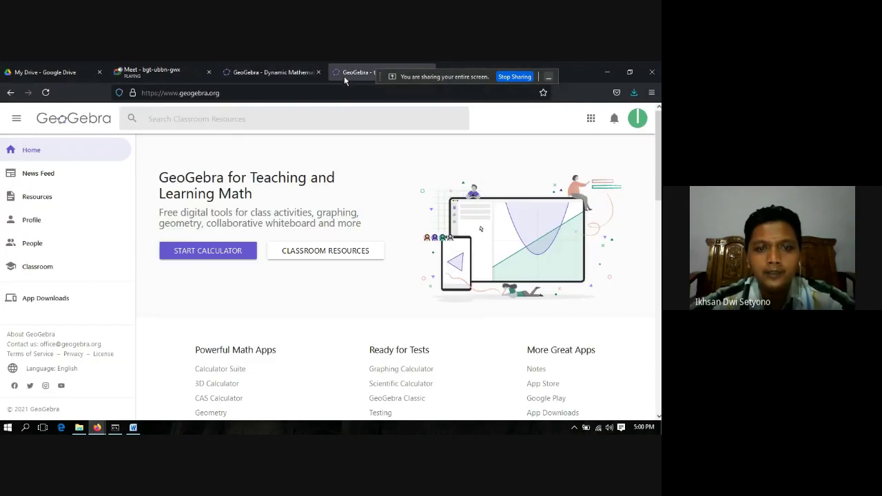
left_click(256, 73)
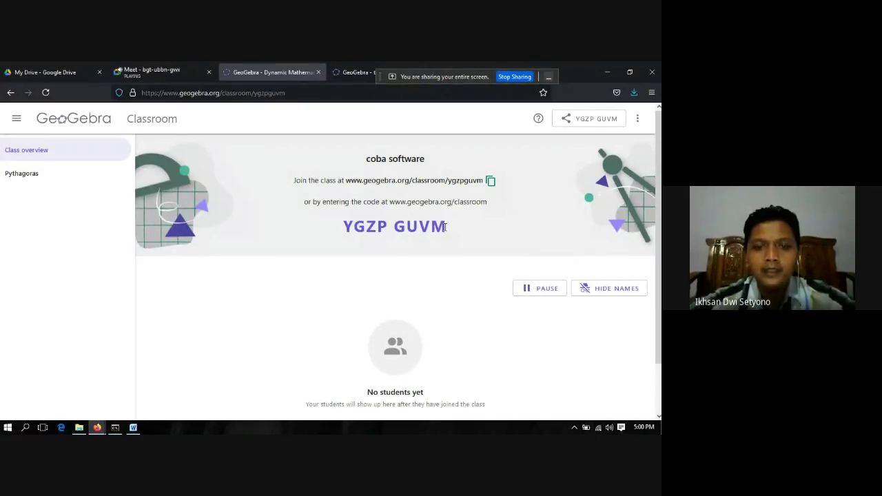
Inspect the class sharing options for the student link and co-teacher field, and close them without adding anyone
left_click(569, 120)
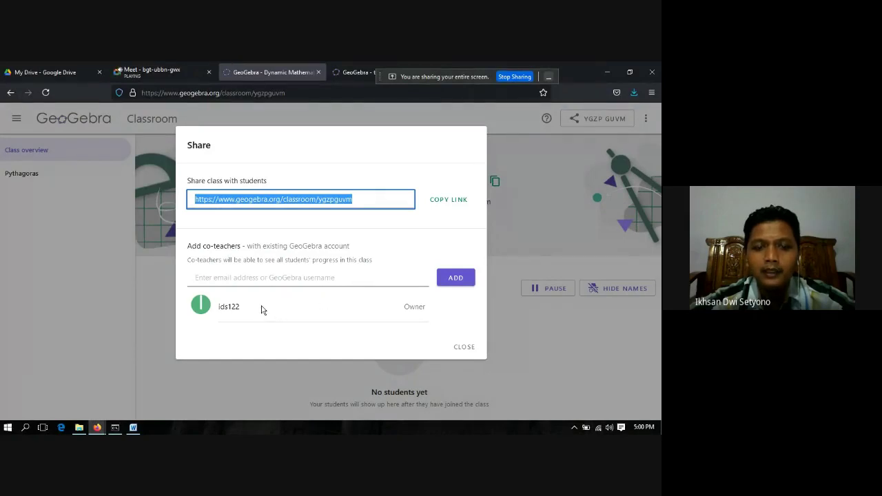
left_click(234, 278)
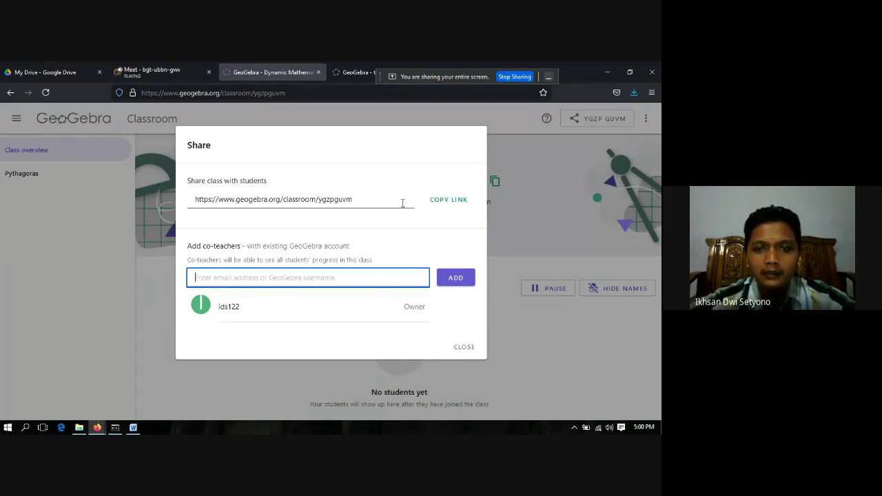
left_click(517, 177)
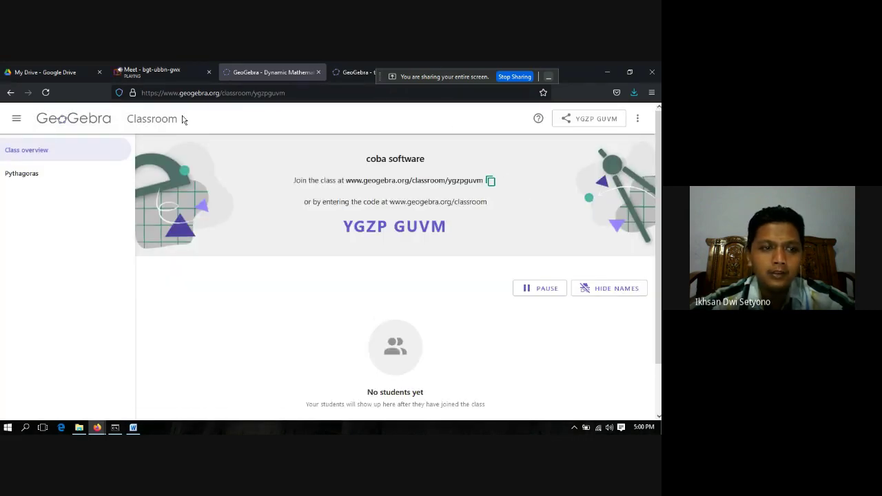
Go back to your own resources, open the Model Matematika class and test its Lanjut and Soal 1 buttons
left_click(10, 91)
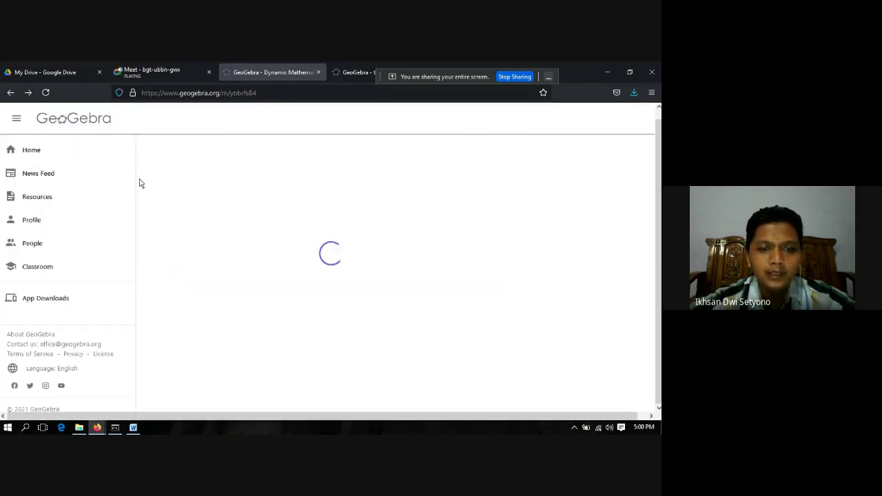
left_click(9, 95)
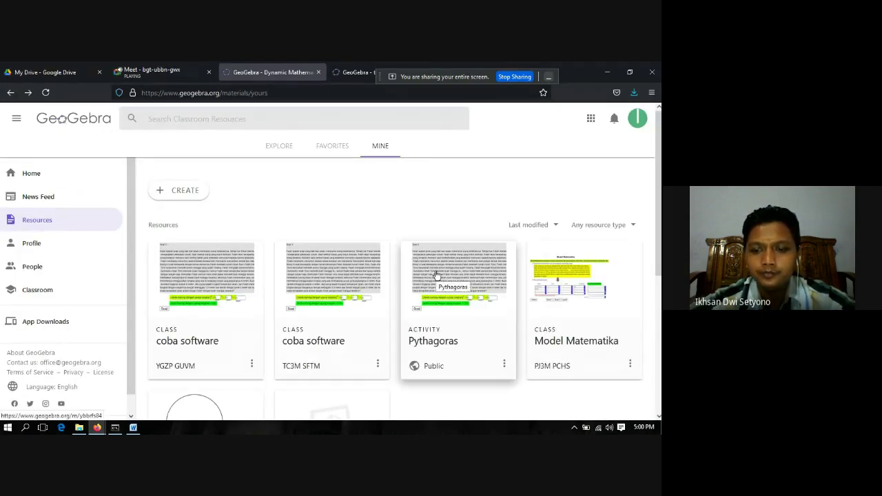
left_click(556, 280)
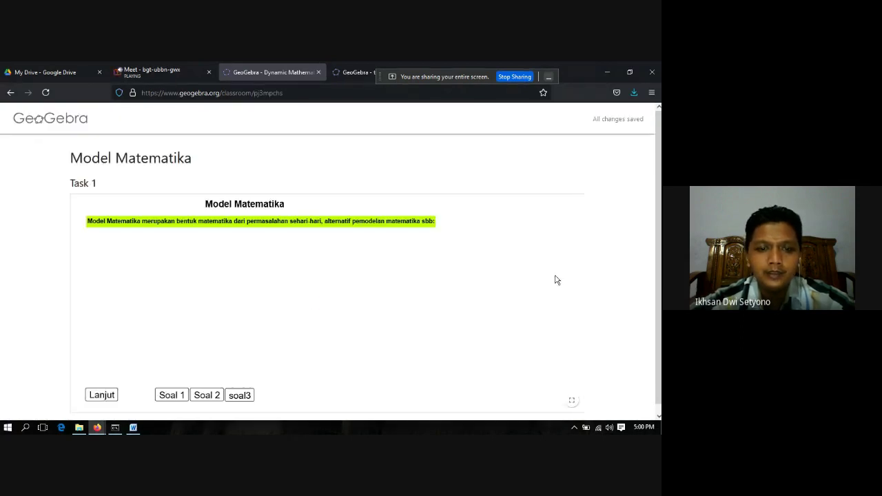
scroll(558, 280, "down", 1)
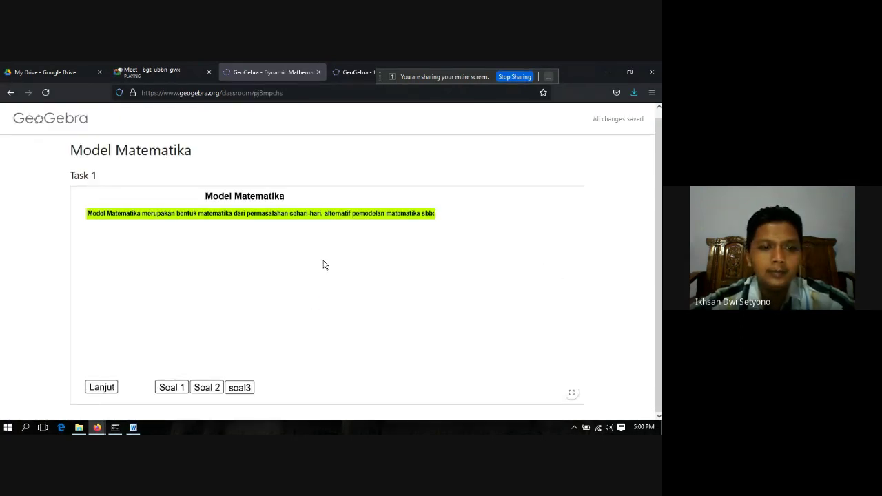
left_click(169, 389)
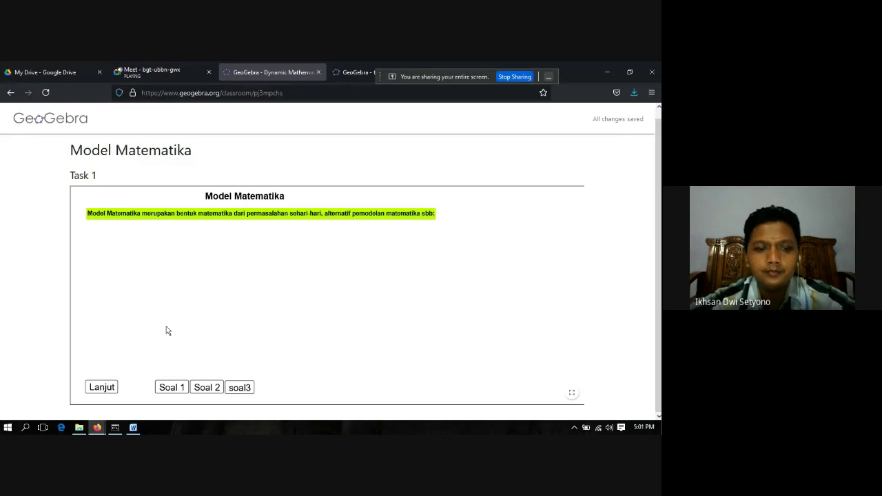
left_click(101, 389)
left_click(169, 388)
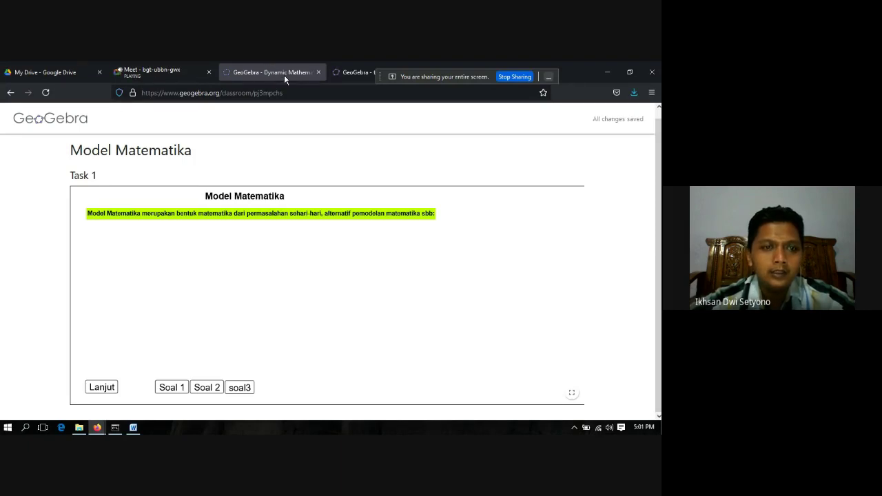
Leave the Model Matematika class, return to your own resources and open the most recent "coba software" class
left_click(352, 73)
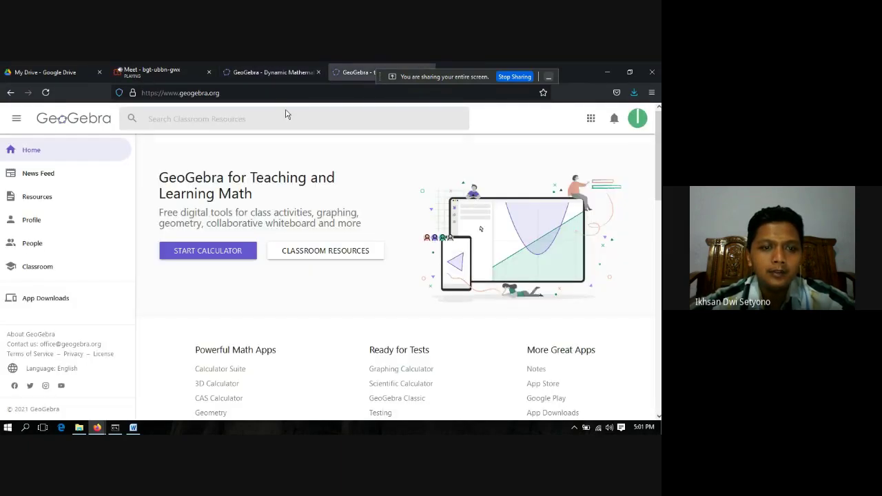
left_click(262, 70)
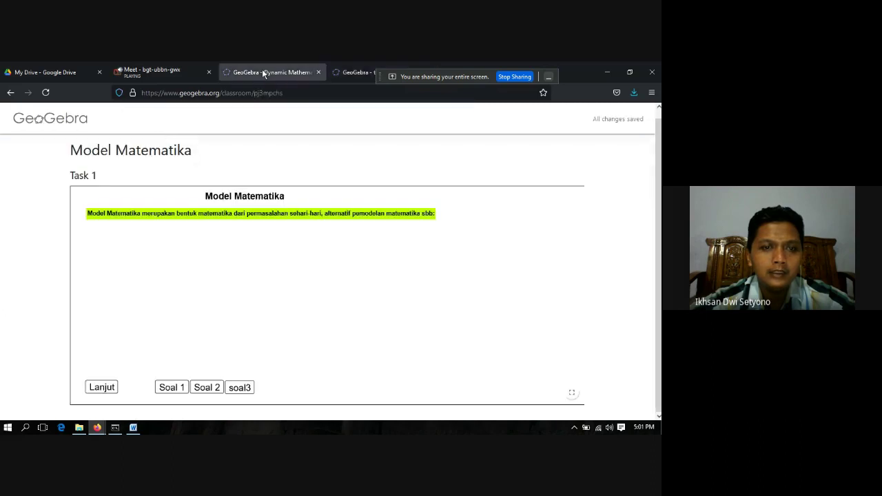
left_click(9, 93)
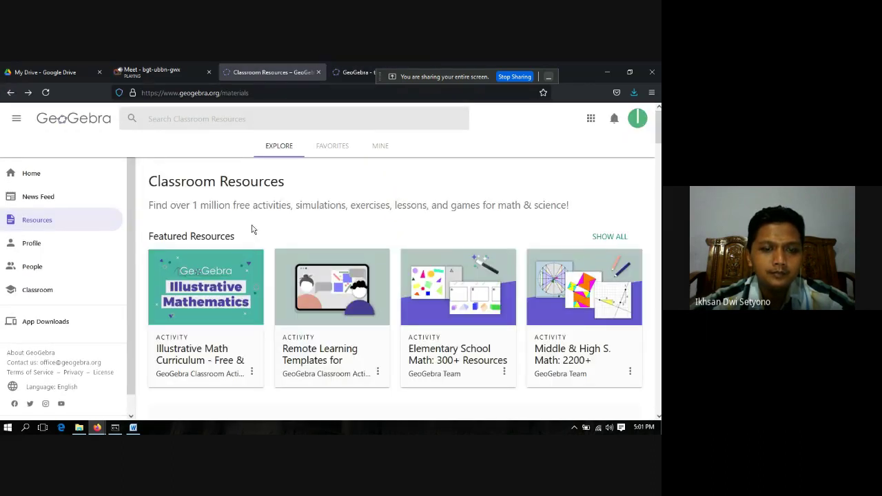
left_click(379, 148)
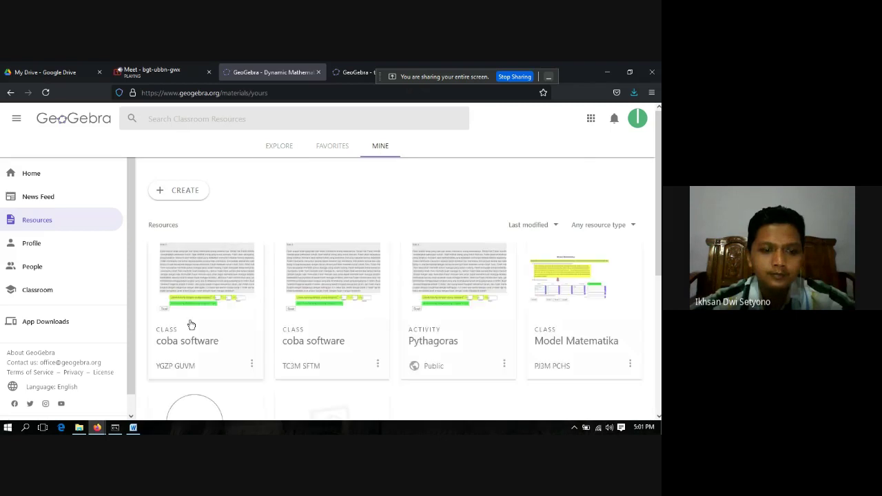
left_click(182, 329)
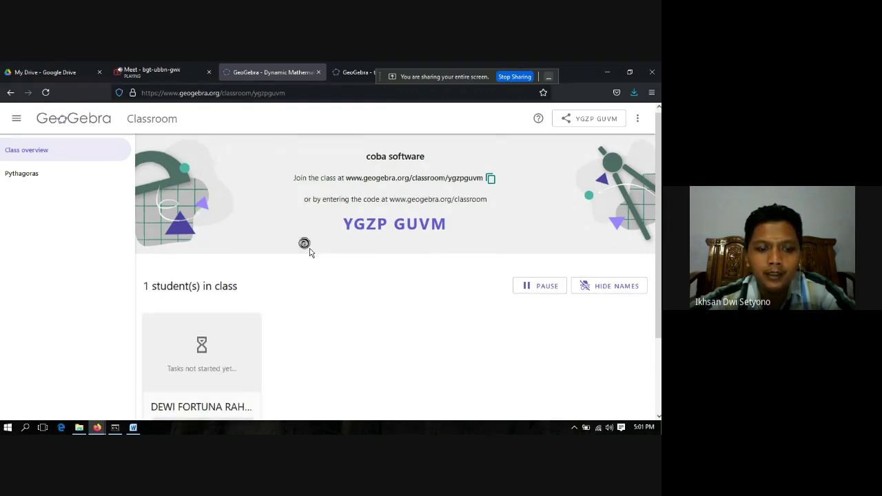
Review the joined students and their task progress in the "coba software" class overview
scroll(310, 252, "down", 3)
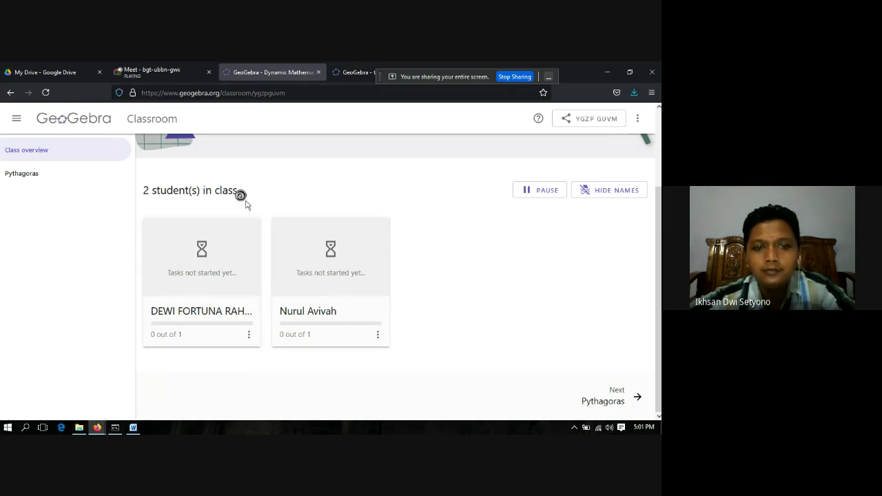
scroll(241, 197, "up", 3)
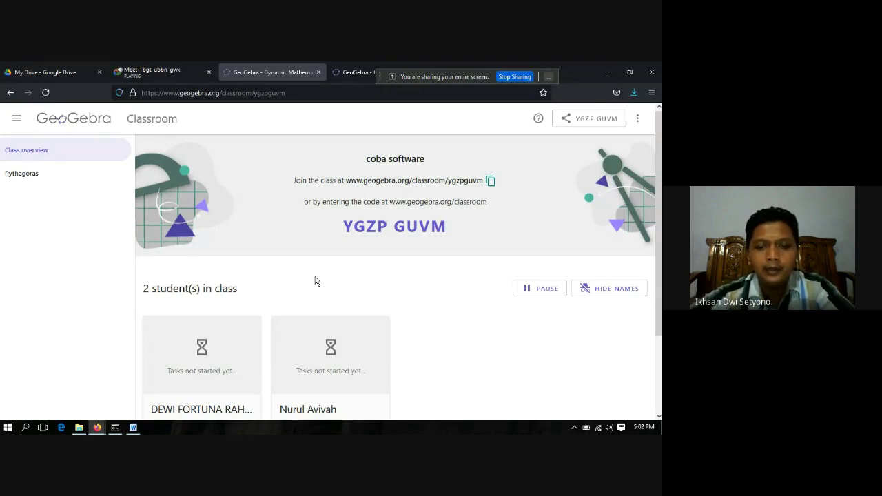
scroll(316, 280, "down", 2)
scroll(315, 280, "up", 1)
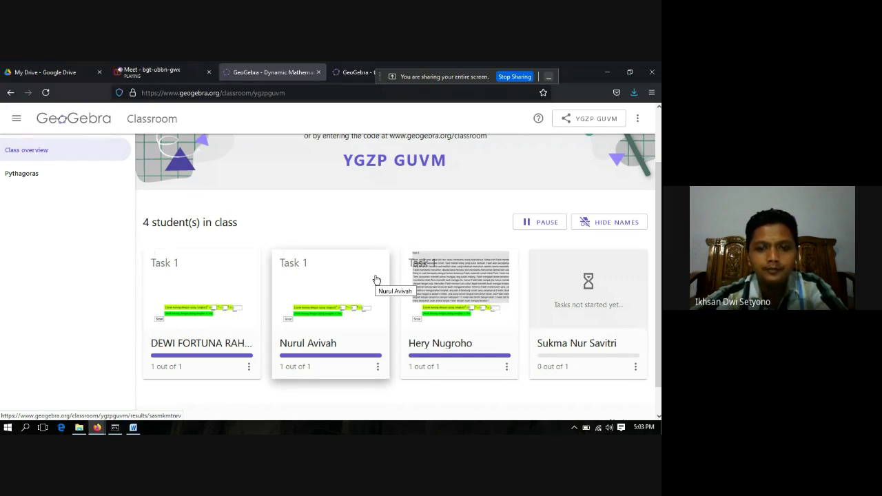
Examine the third student's Pythagoras question and Task 1 answers, and check the Google Meet call briefly
left_click(439, 298)
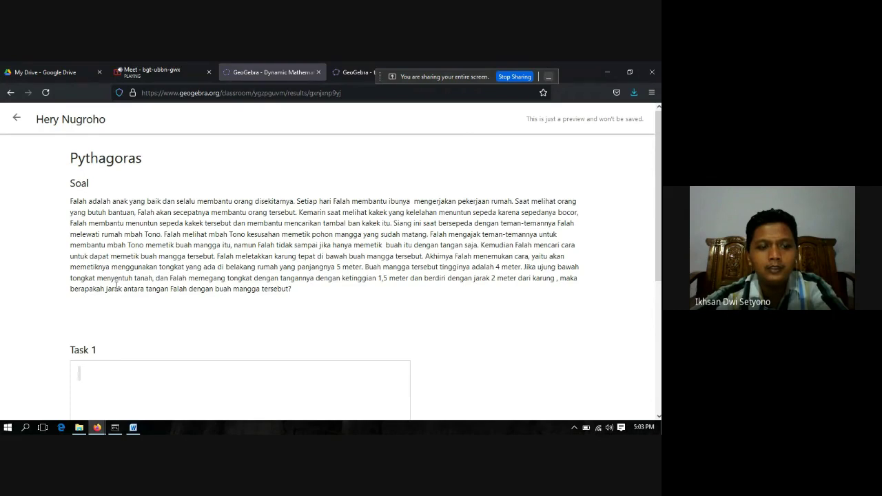
scroll(113, 283, "down", 3)
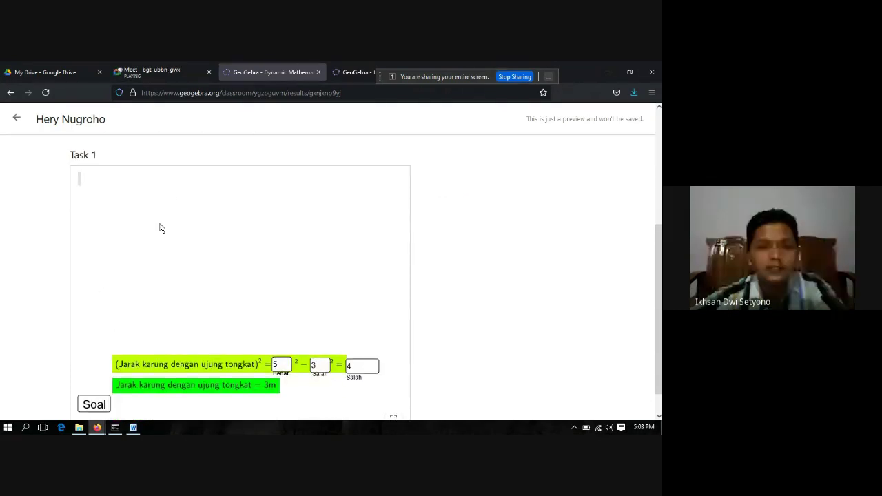
scroll(146, 262, "up", 3)
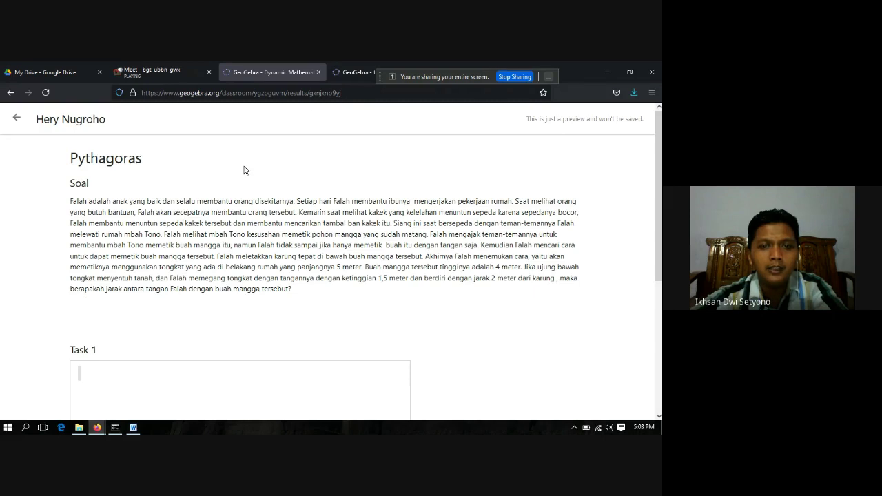
left_click(170, 71)
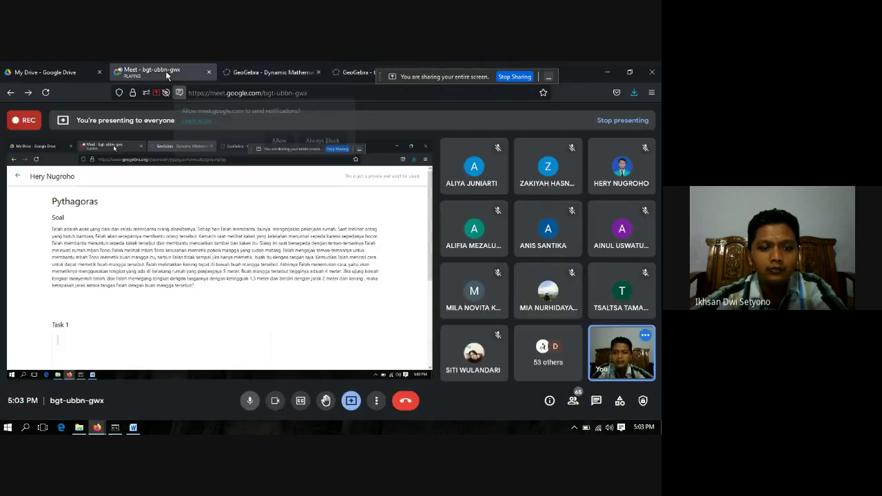
left_click(233, 78)
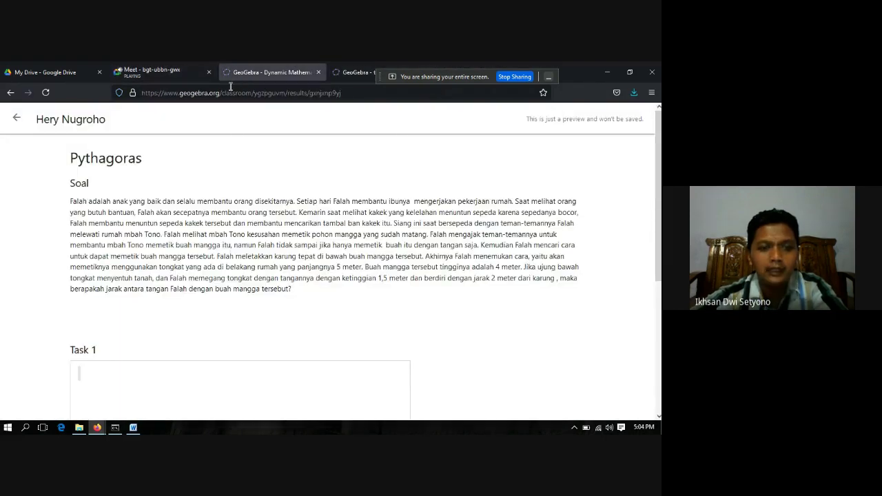
Return from the student's results to the class overview and review all students' task progress
left_click(18, 118)
scroll(256, 189, "down", 3)
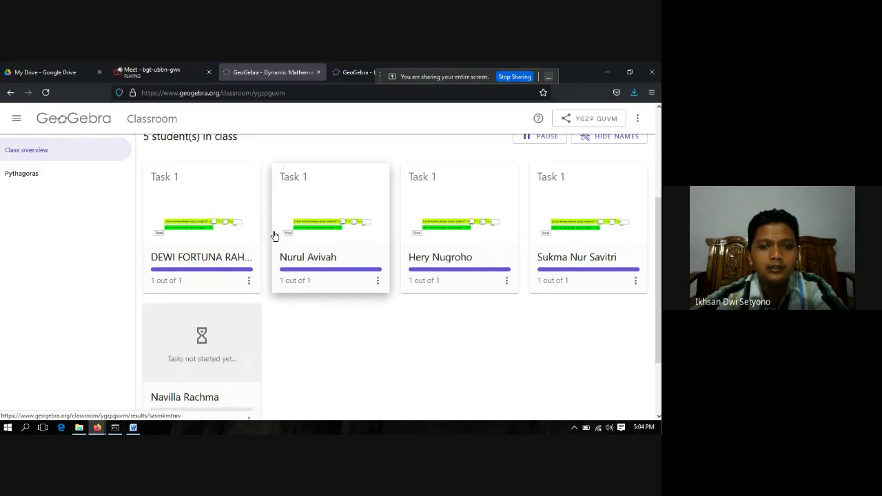
scroll(286, 195, "up", 1)
scroll(285, 195, "up", 2)
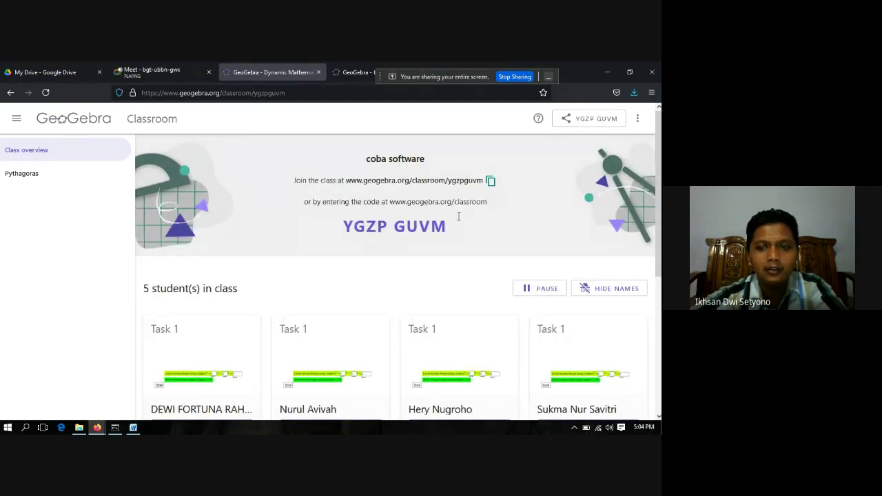
Inspect the student link and co-teacher field in the class sharing options, and close them without adding a co-teacher
left_click(578, 119)
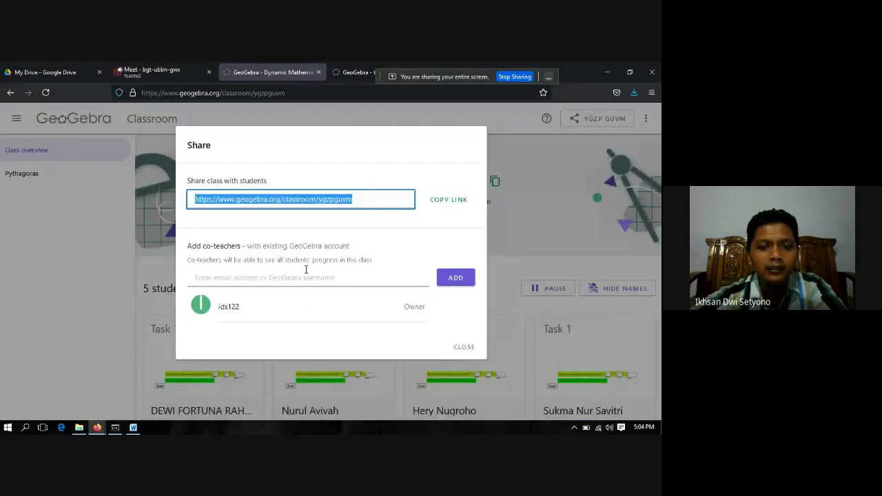
left_click(286, 278)
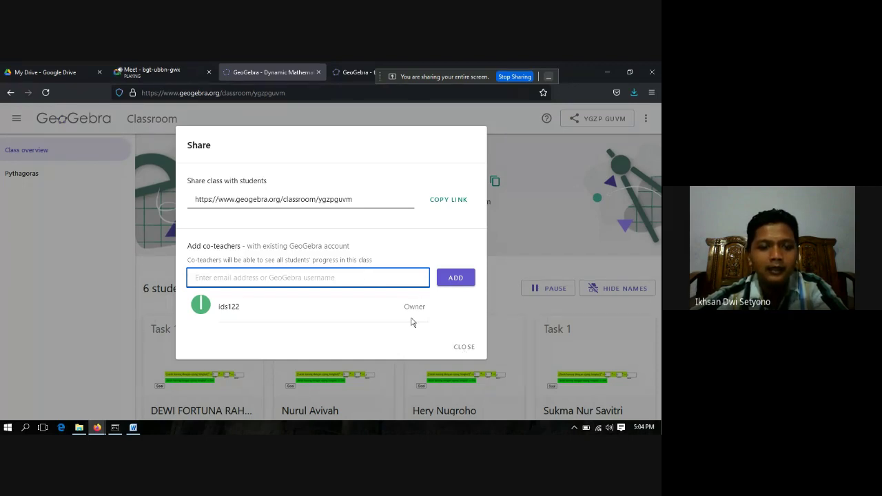
left_click(465, 346)
Open the Pythagoras activity's progress page and review each student's work on Task 1
scroll(388, 254, "down", 3)
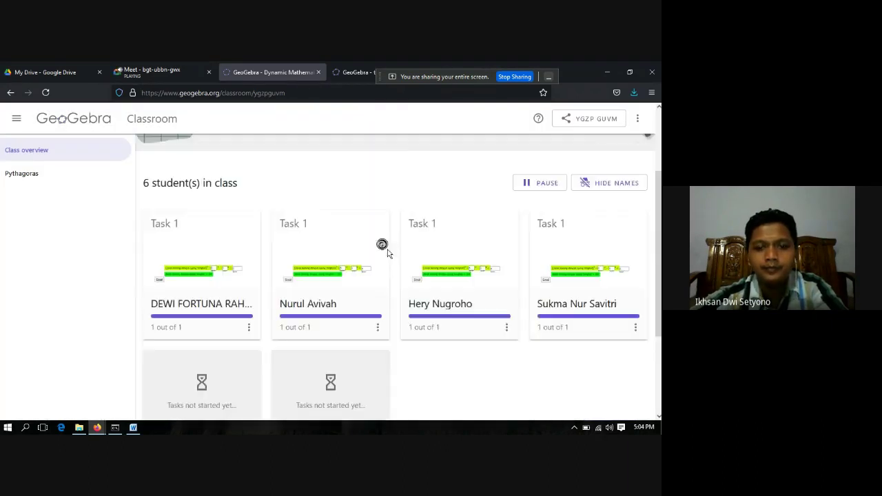
scroll(388, 254, "up", 3)
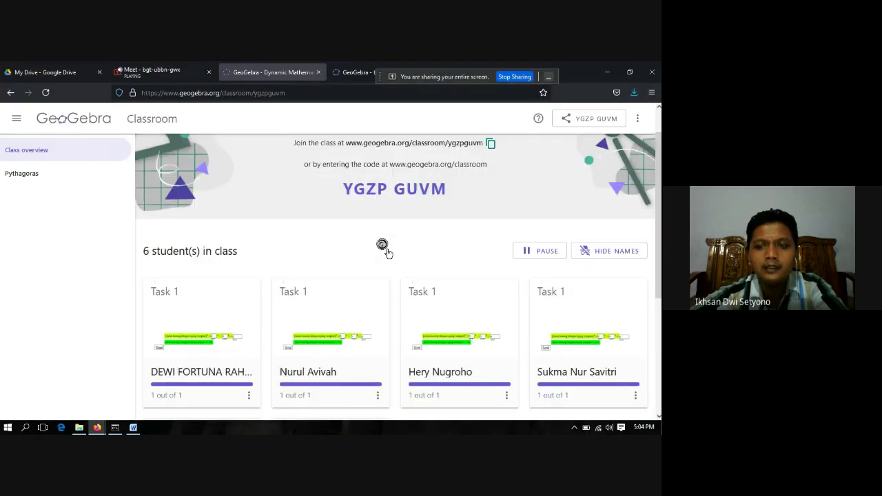
left_click(38, 173)
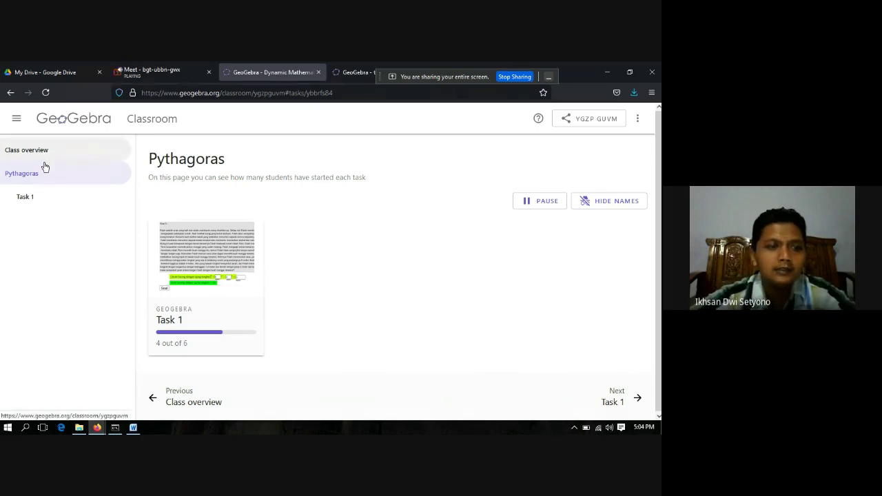
left_click(44, 190)
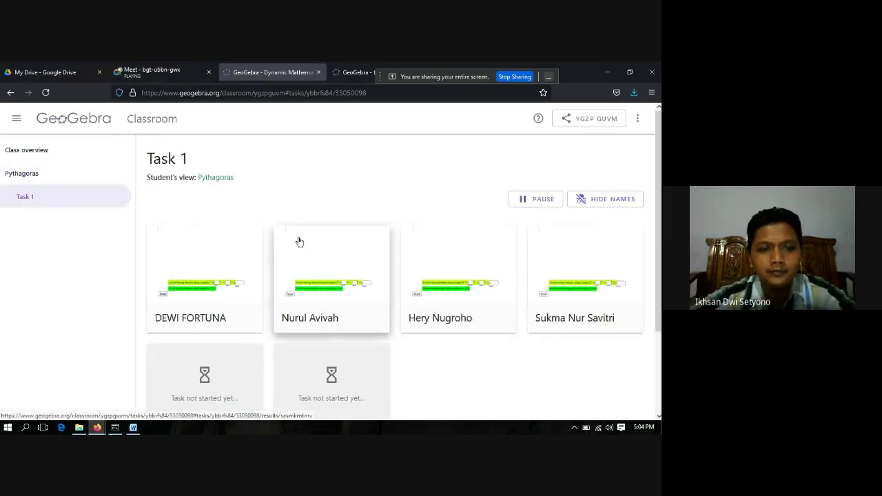
scroll(299, 241, "down", 1)
scroll(246, 278, "down", 2)
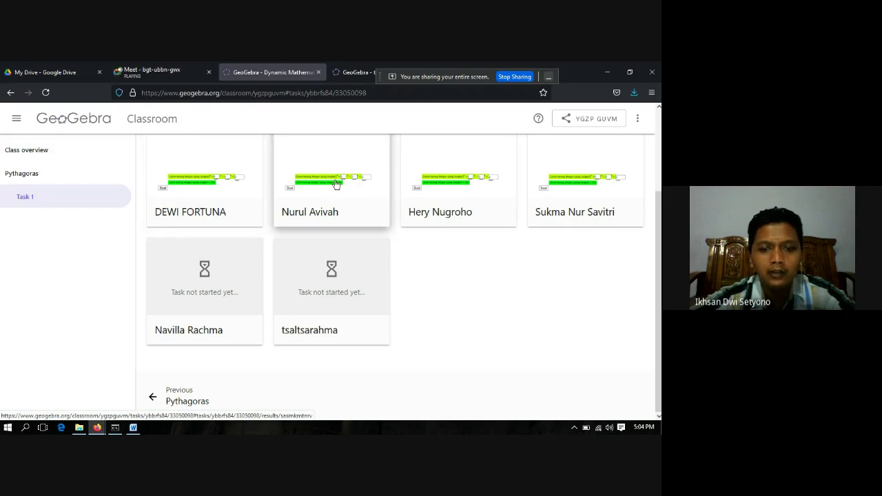
scroll(335, 185, "up", 1)
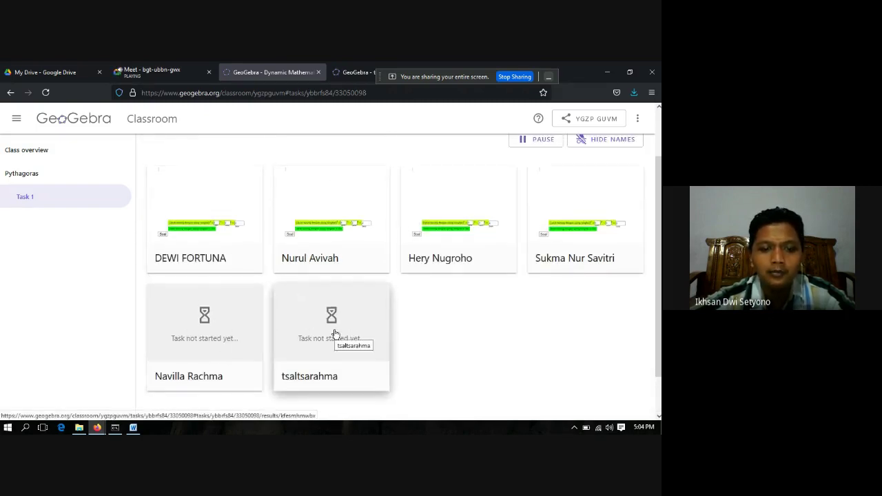
Revisit the Pythagoras progress page and the class overview to check the students' progress, and switch to the Google Meet call
left_click(64, 183)
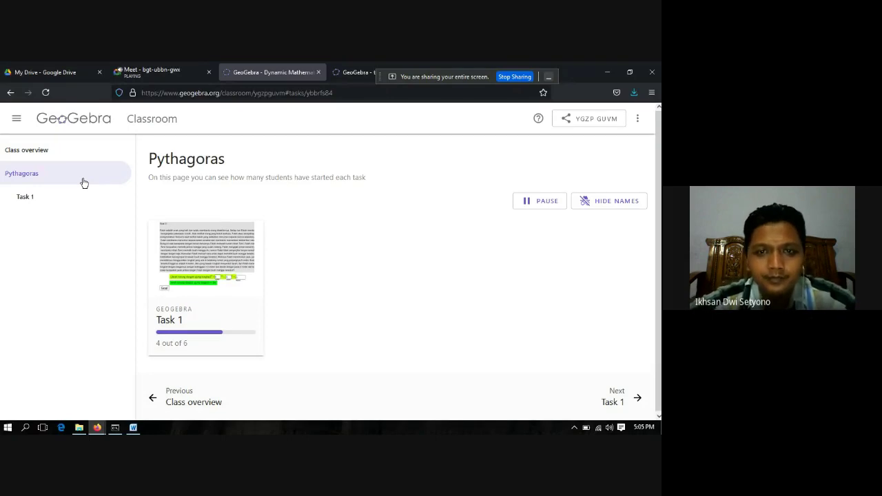
left_click(62, 162)
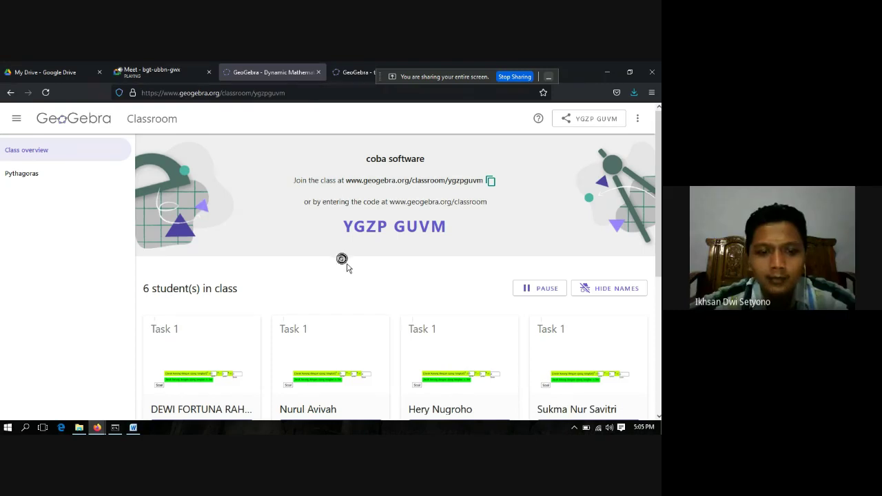
scroll(347, 268, "down", 3)
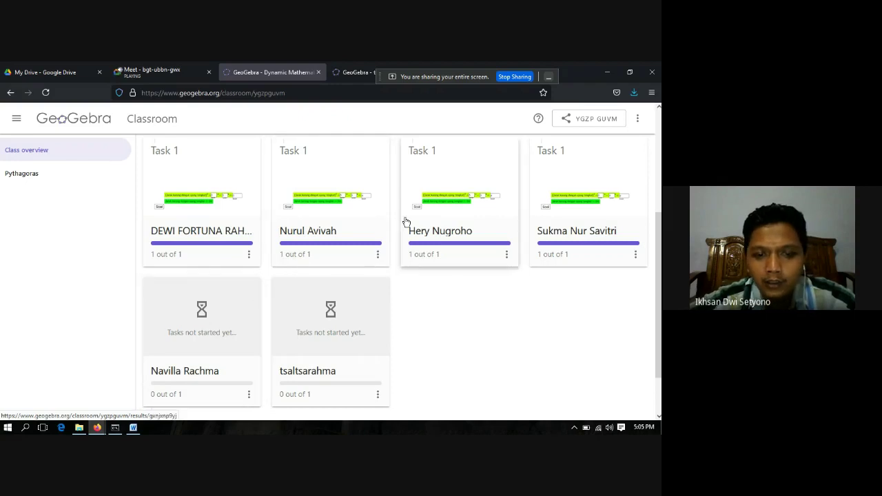
left_click(169, 74)
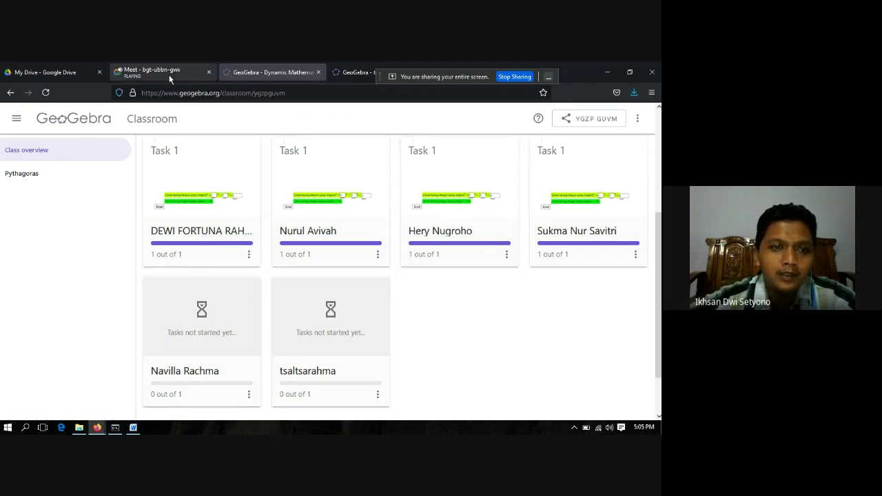